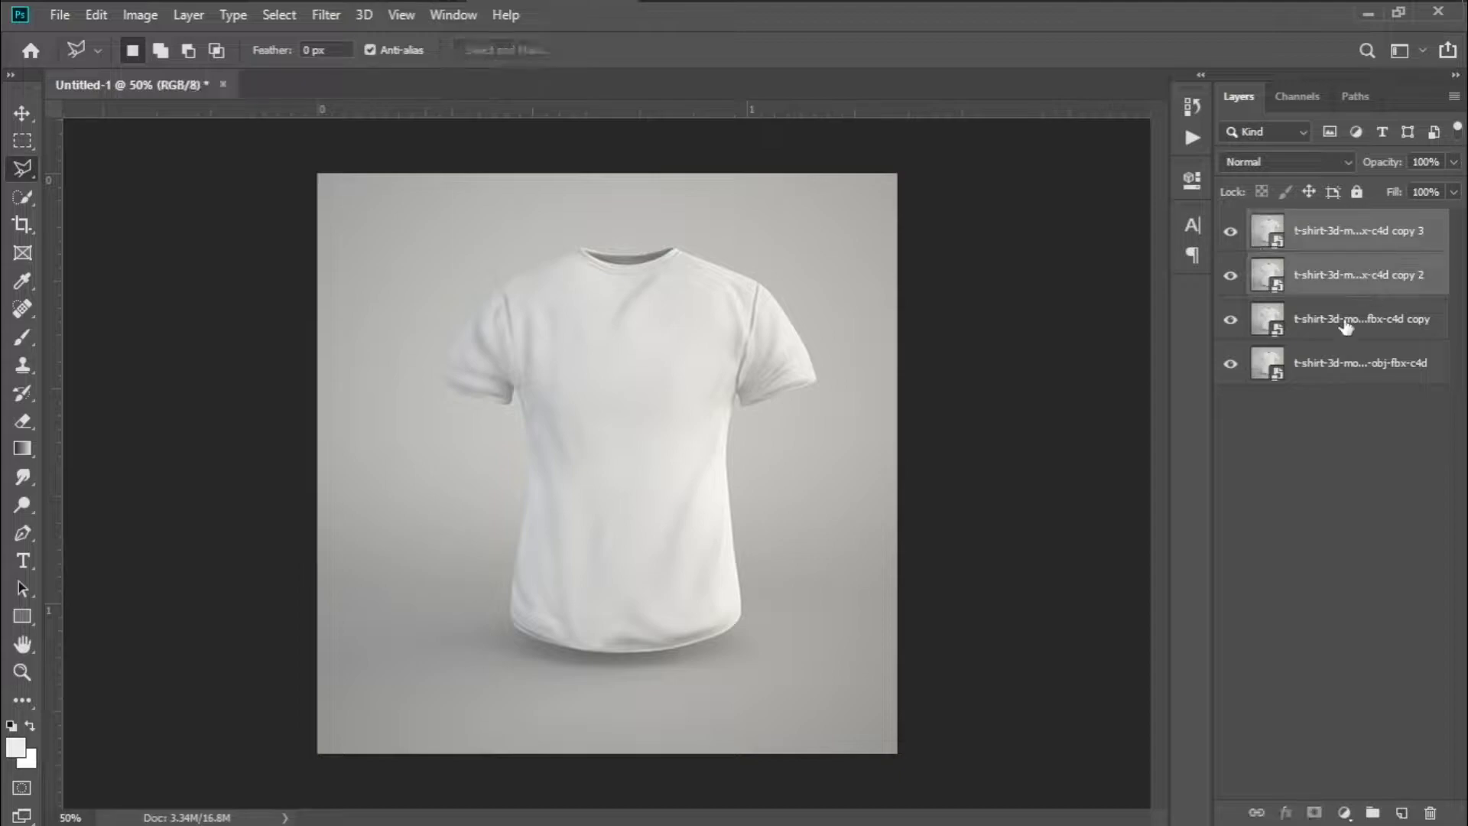
- Group the three duplicate T-shirt layers above the base shirt and name the group Effects
{"action": "key", "text": "ctrl+g"}
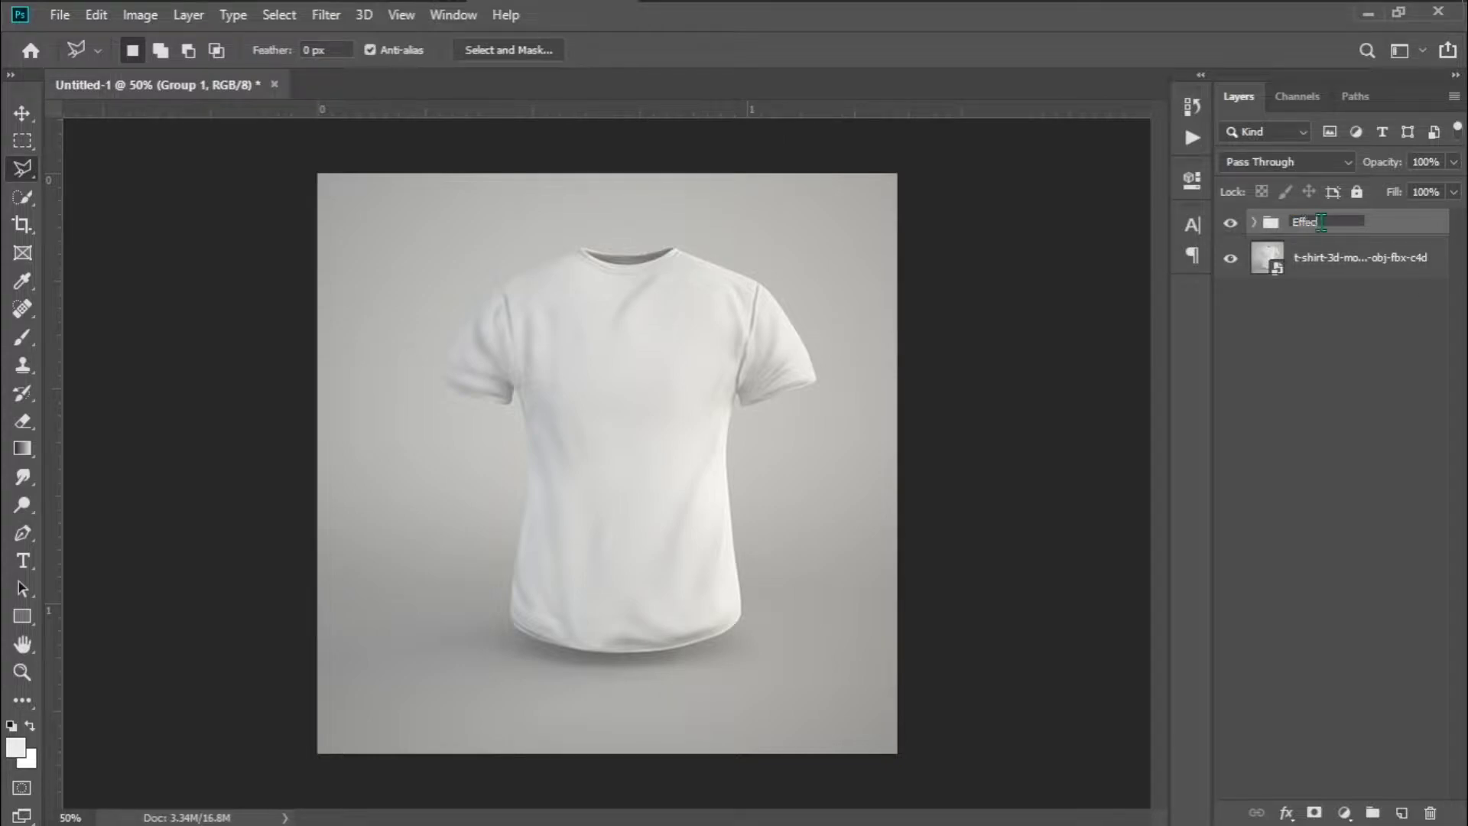
{"action": "type", "text": "s"}
{"action": "key", "text": "Return"}
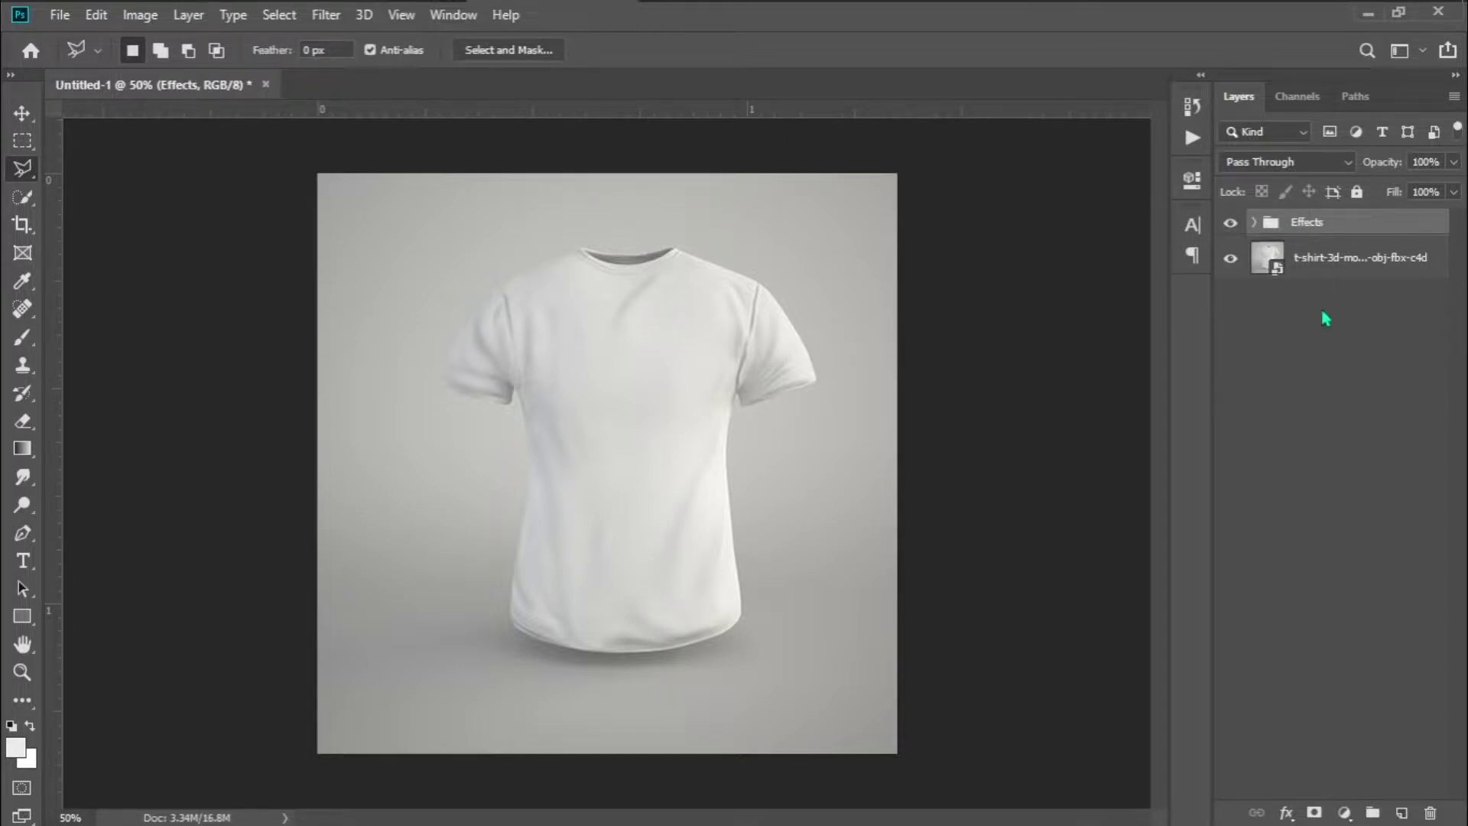
- Place the Lightning McQueen car image from the Downloads folder into the document and set its blend mode to Multiply
{"action": "key", "text": "alt+Tab"}
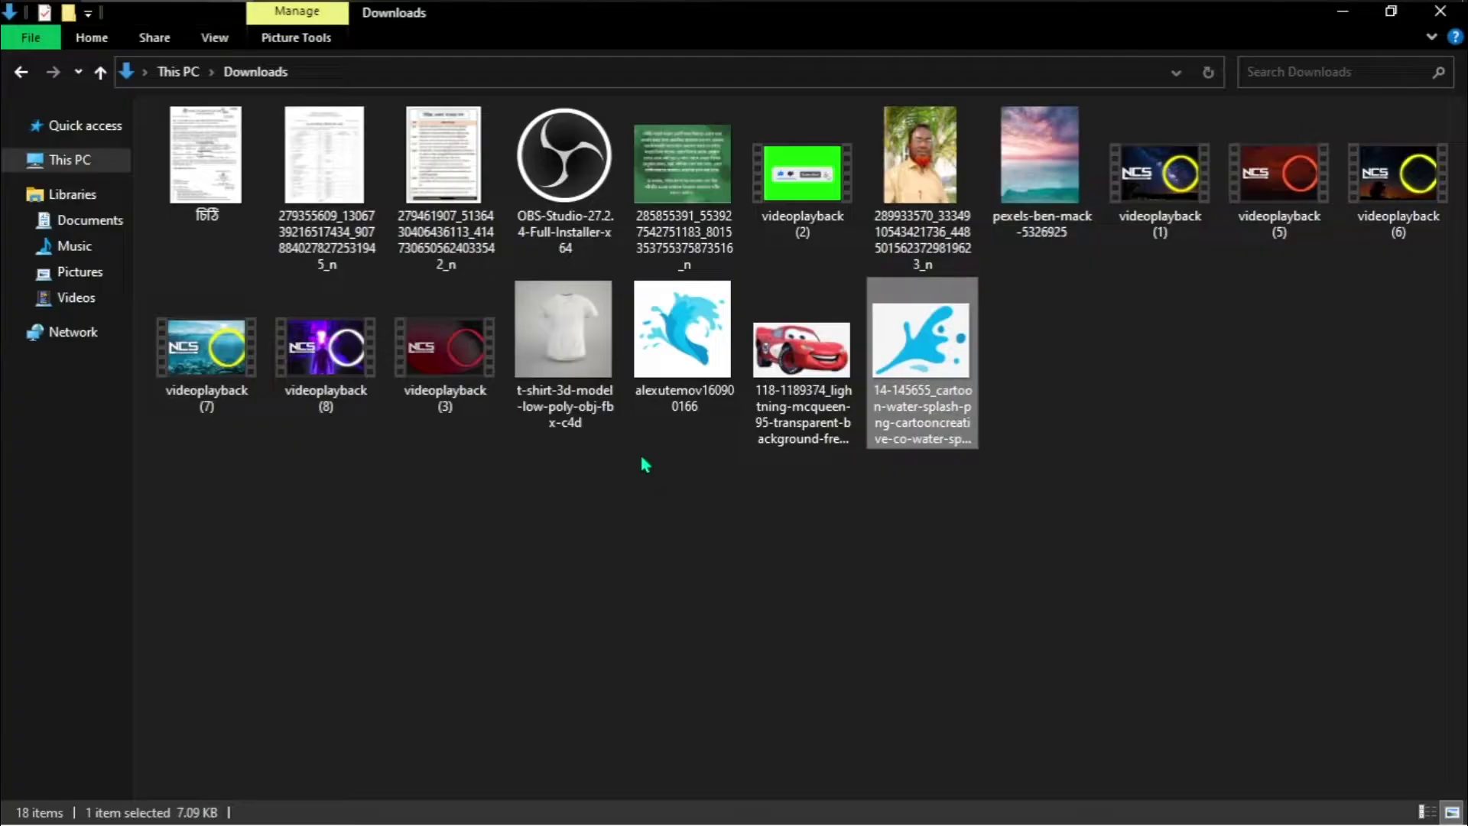
{"action": "left_click_drag", "start_coordinate": [809, 408], "coordinate": [634, 497]}
{"action": "key", "text": "Return"}
{"action": "left_click", "coordinate": [1318, 164]}
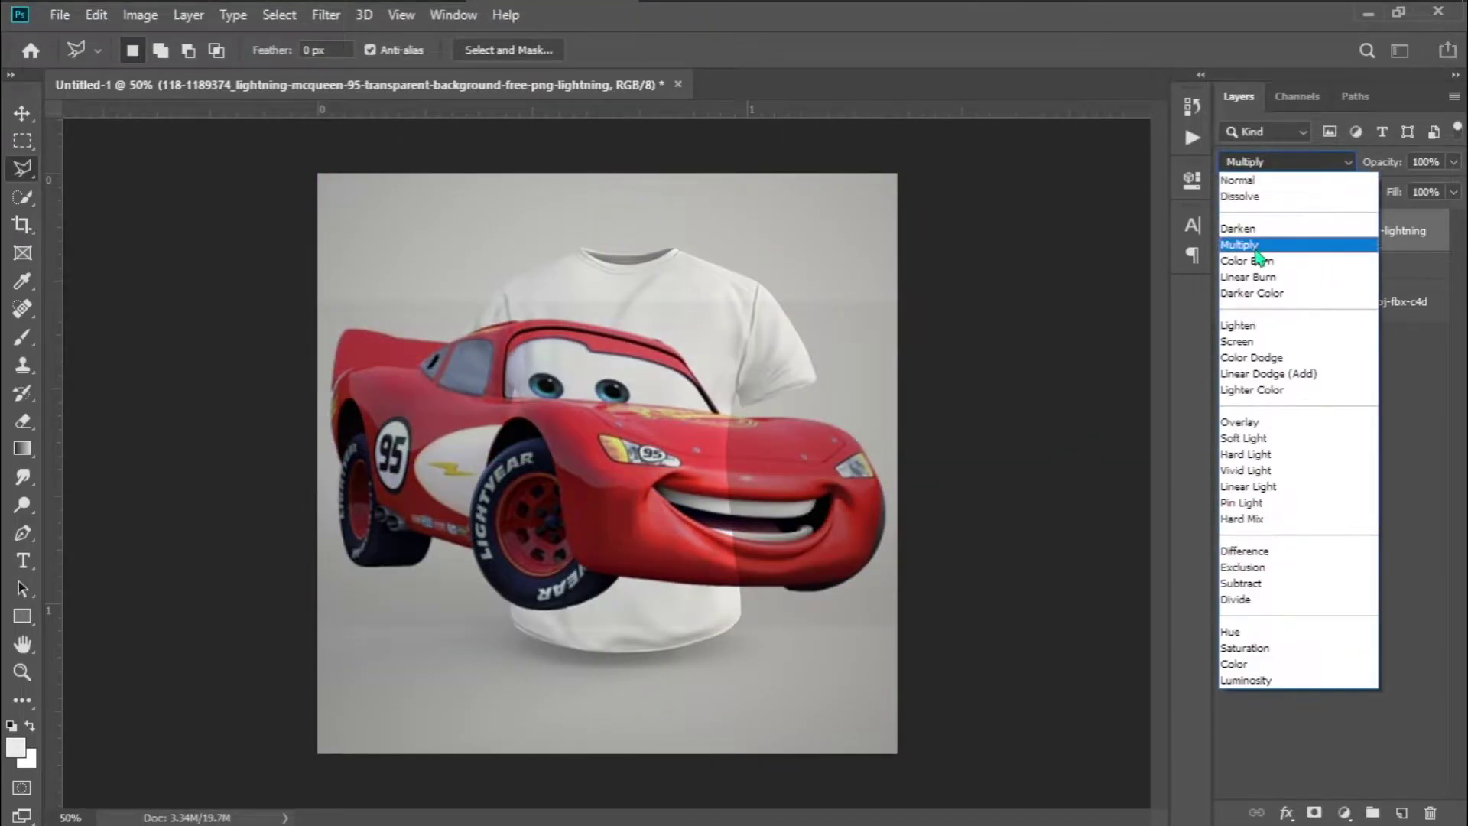
{"action": "left_click", "coordinate": [1257, 248]}
- Hide the Effects group and arrange the car layer between that group and the base T-shirt layer
{"action": "left_click_drag", "start_coordinate": [1323, 239], "coordinate": [1325, 264]}
{"action": "key", "text": "ctrl+z"}
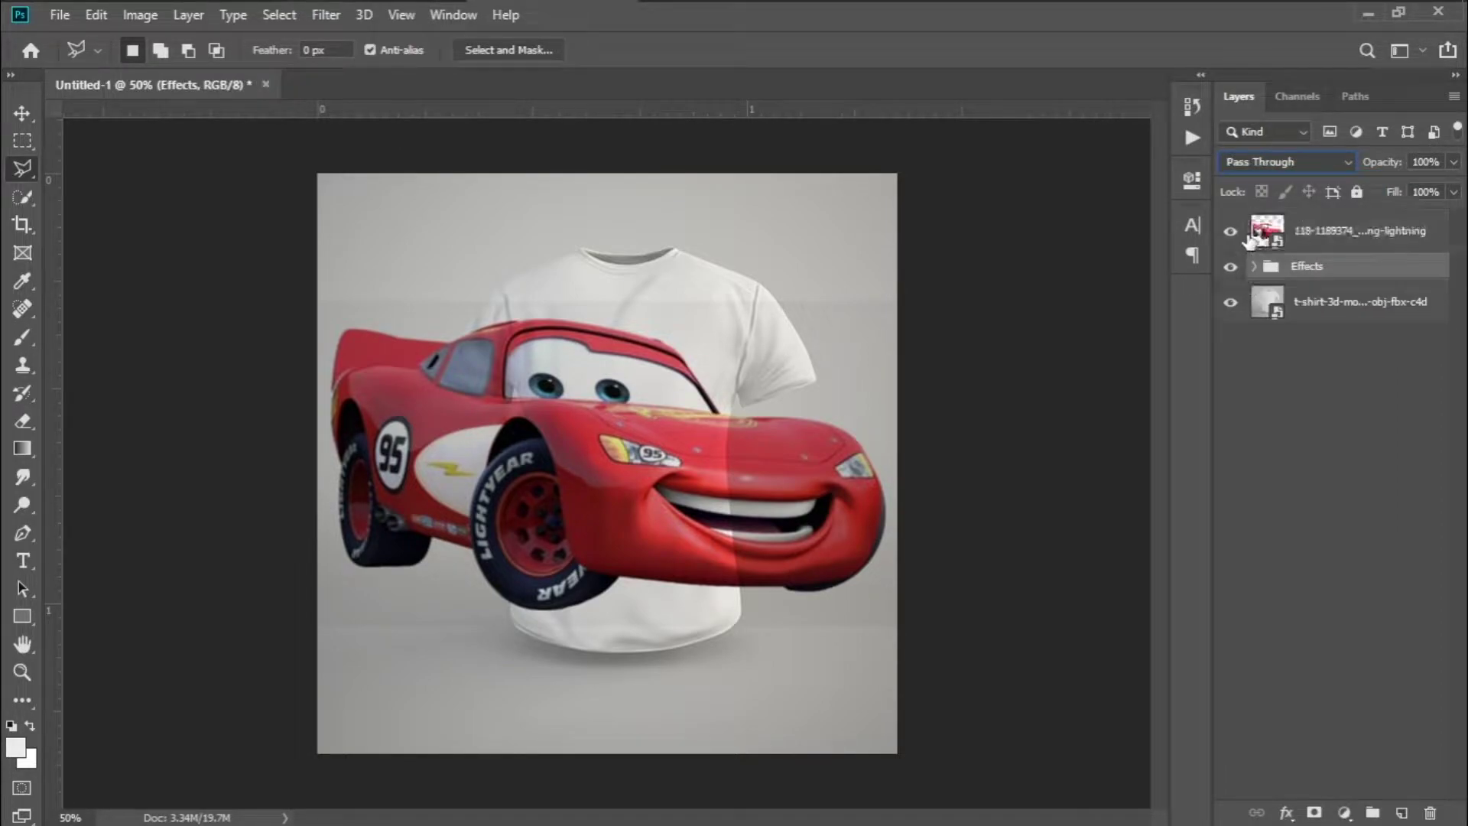
{"action": "left_click", "coordinate": [1231, 268]}
{"action": "left_click_drag", "start_coordinate": [1312, 233], "coordinate": [1319, 323]}
{"action": "left_click_drag", "start_coordinate": [1327, 267], "coordinate": [1333, 352]}
{"action": "key", "text": "ctrl+t"}
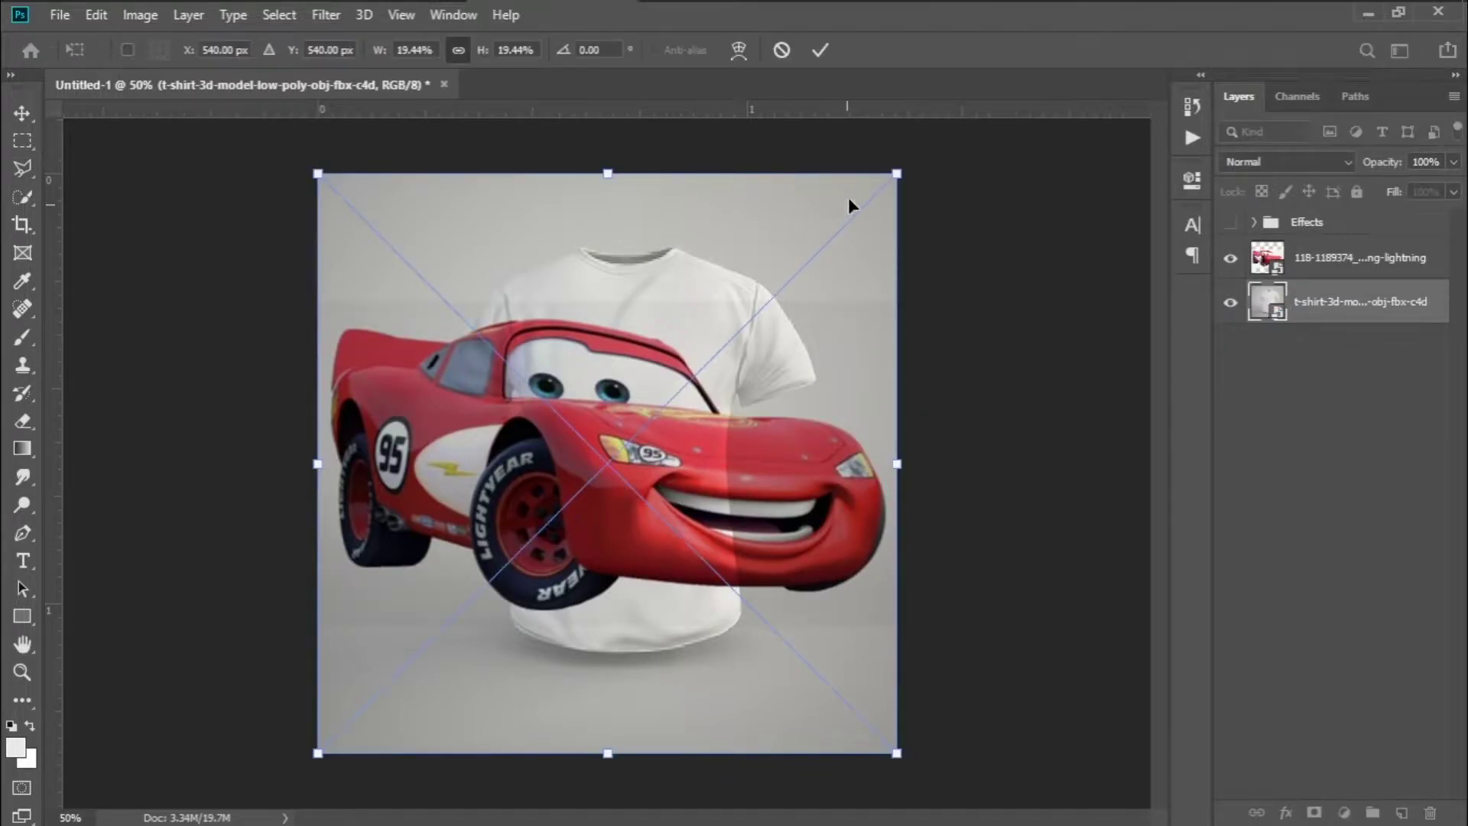
{"action": "left_click_drag", "start_coordinate": [894, 172], "coordinate": [509, 562]}
{"action": "key", "text": "ctrl+z"}
{"action": "key", "text": "Return"}
- Scale the car layer down and position it on the T-shirt's chest
{"action": "left_click", "coordinate": [1335, 260]}
{"action": "key", "text": "ctrl+t"}
{"action": "left_click_drag", "start_coordinate": [898, 302], "coordinate": [514, 514]}
{"action": "left_click_drag", "start_coordinate": [445, 566], "coordinate": [656, 370]}
{"action": "left_click_drag", "start_coordinate": [725, 318], "coordinate": [676, 350]}
{"action": "key", "text": "Return"}
{"action": "key", "text": "l"}
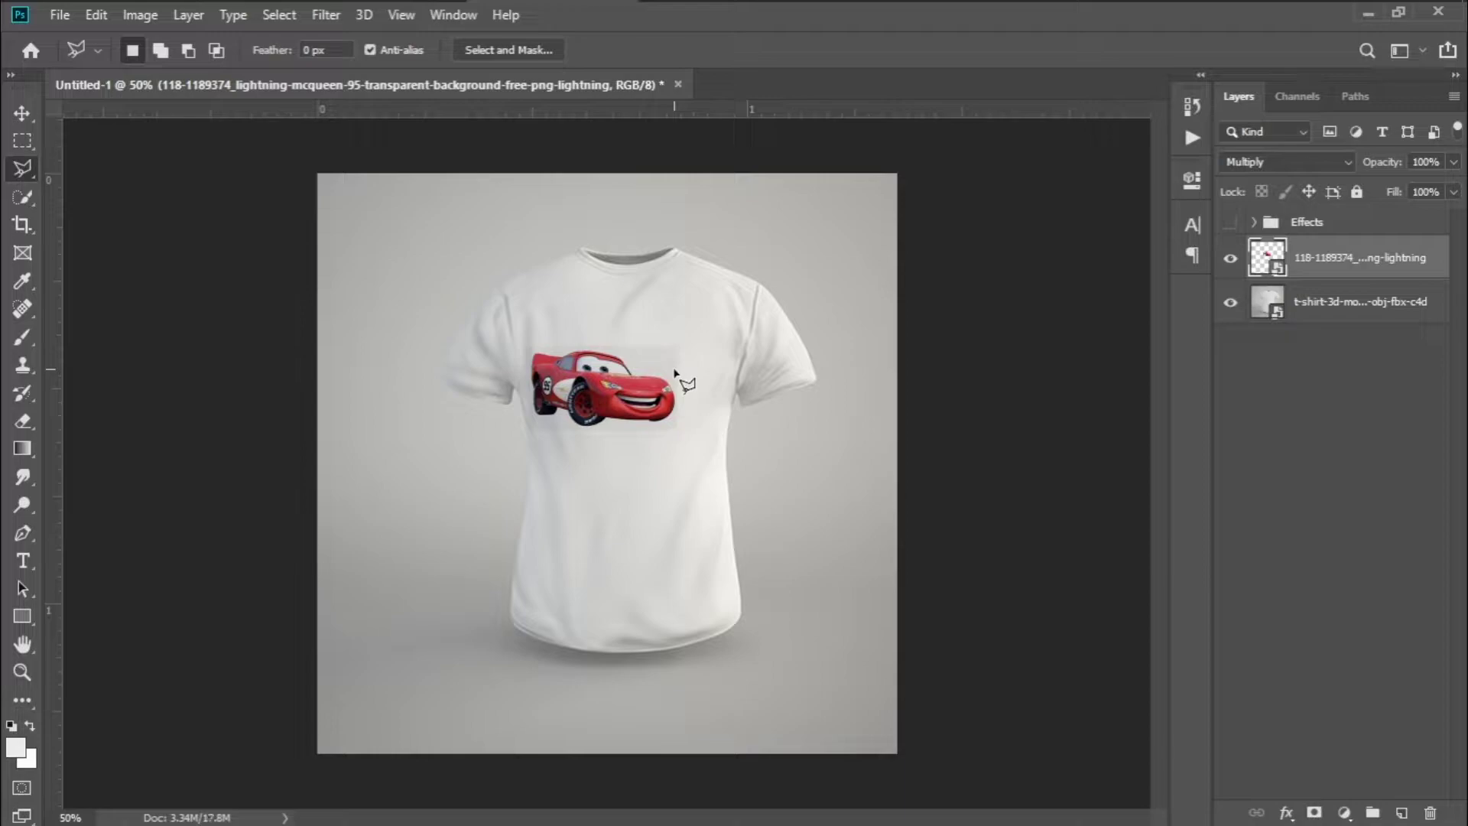
- Enlarge the car so it spans nearly the full width of the shirt's chest
{"action": "scroll", "coordinate": [674, 375], "scroll_direction": "up", "scroll_amount": 5}
{"action": "scroll", "coordinate": [576, 419], "scroll_direction": "up", "scroll_amount": 1}
{"action": "key", "text": "ctrl+t"}
{"action": "left_click_drag", "start_coordinate": [566, 481], "coordinate": [578, 515]}
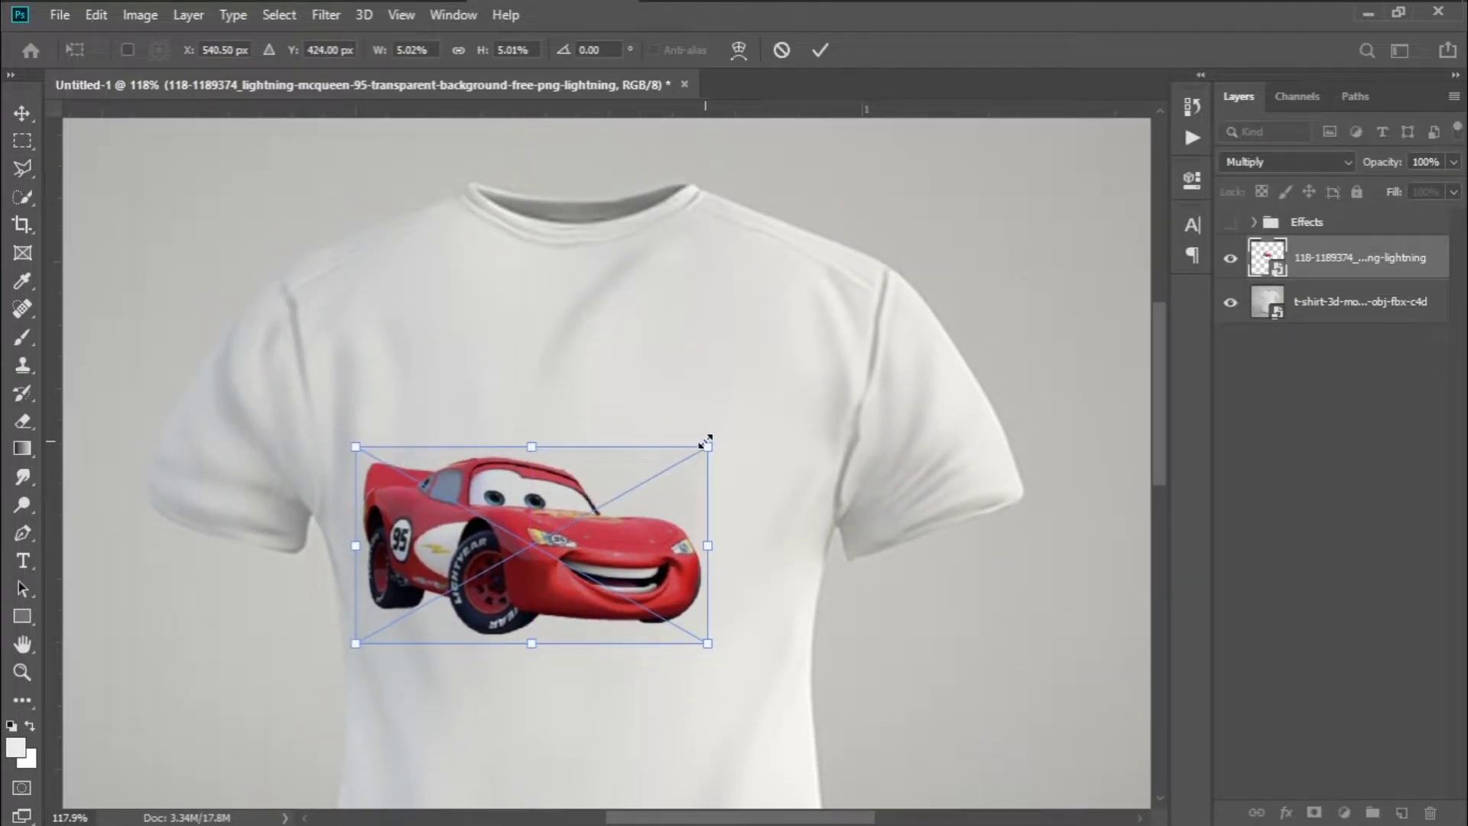
{"action": "left_click_drag", "start_coordinate": [705, 442], "coordinate": [806, 376]}
{"action": "left_click_drag", "start_coordinate": [696, 468], "coordinate": [695, 472]}
{"action": "key", "text": "Return"}
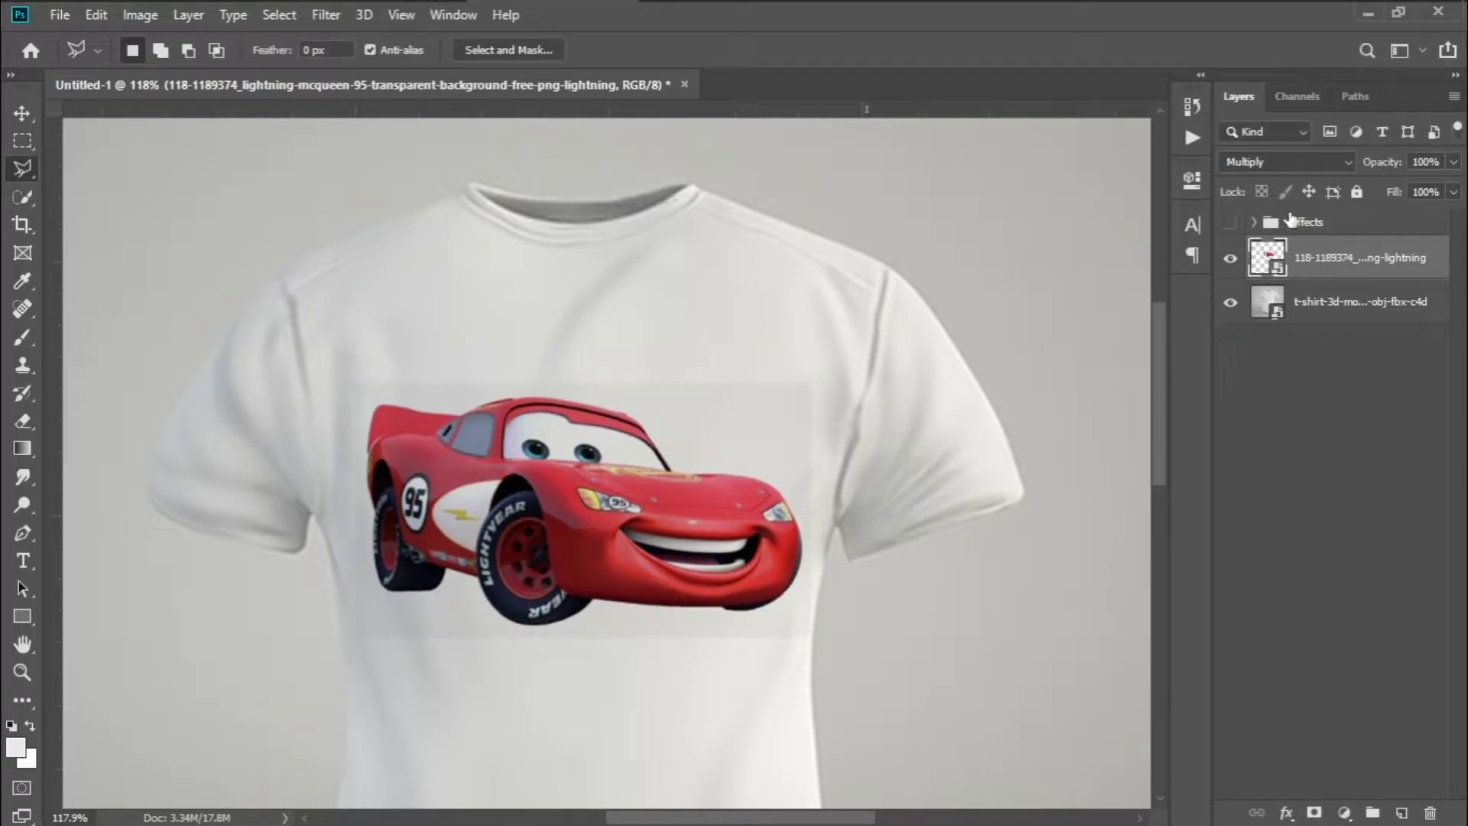
- Set the car layer's blend mode to Normal and mask out its white background using a subject selection
{"action": "left_click", "coordinate": [1284, 162]}
{"action": "left_click", "coordinate": [1243, 180]}
{"action": "left_click", "coordinate": [269, 16]}
{"action": "left_click", "coordinate": [314, 264]}
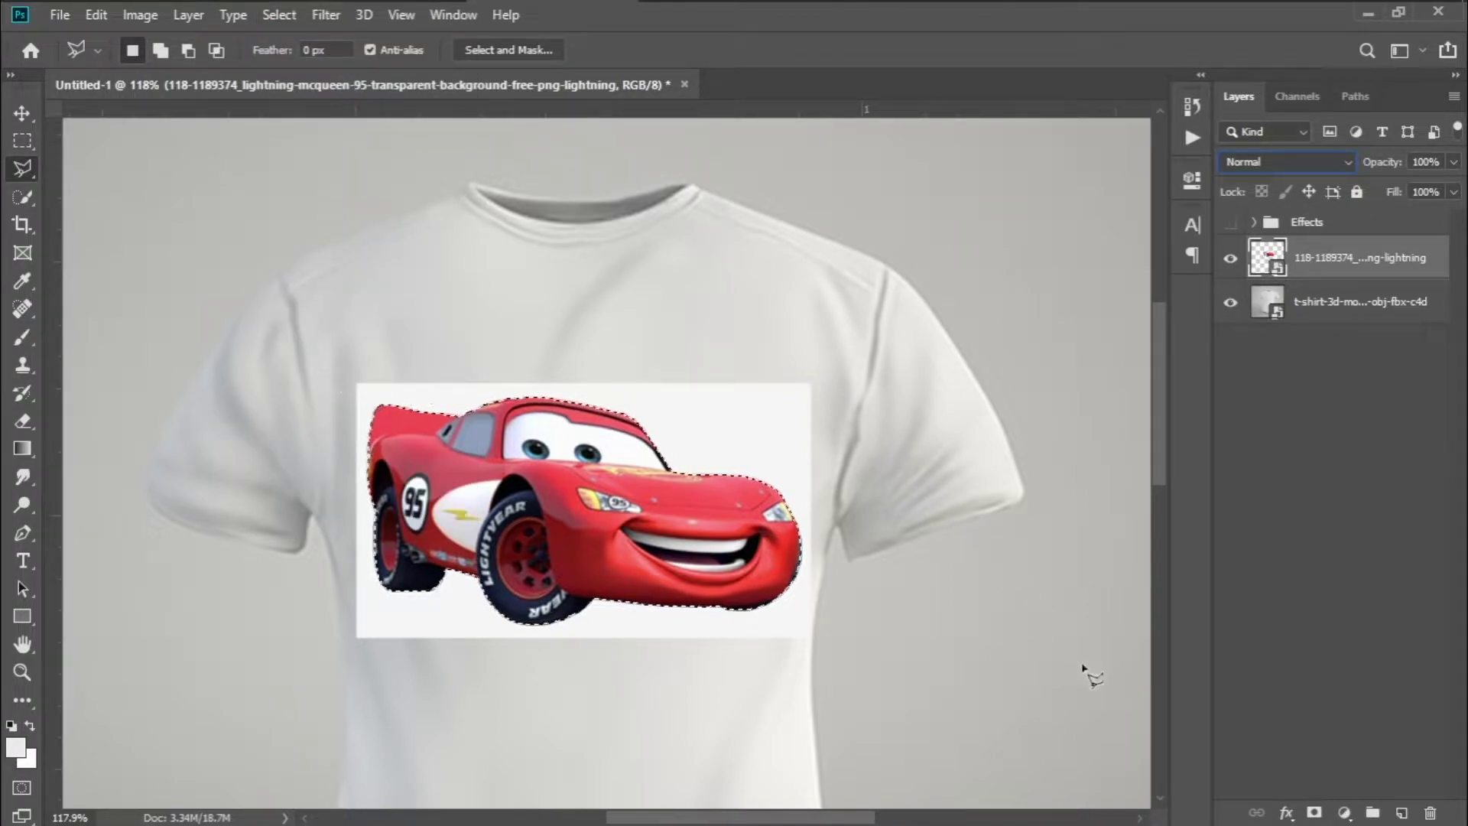
{"action": "left_click", "coordinate": [1314, 813]}
{"action": "key", "text": "ctrl+0"}
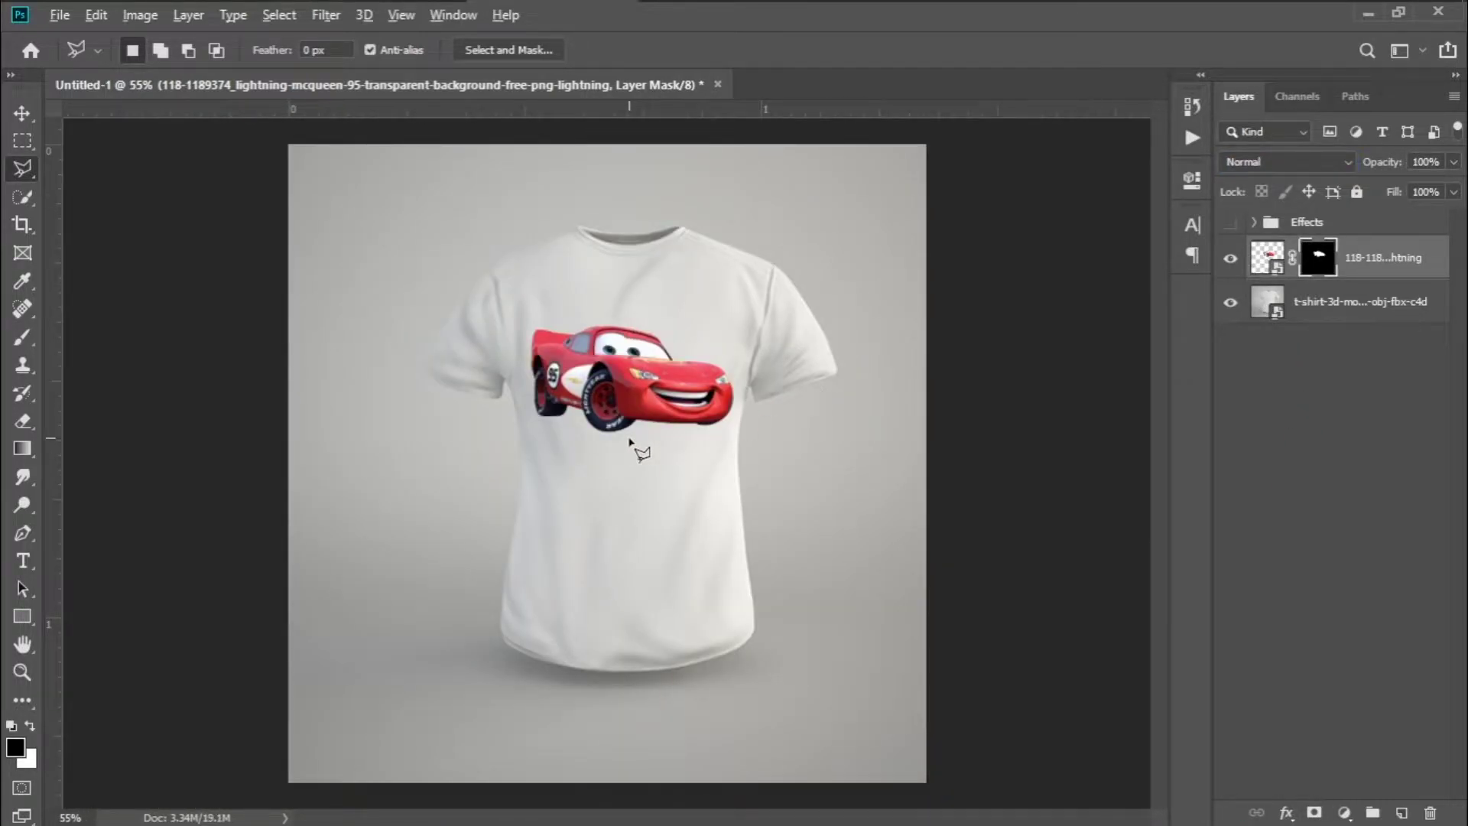
- Place the curling wave splash image from the Downloads folder into the shirt document
{"action": "key", "text": "alt+Tab"}
{"action": "left_click", "coordinate": [702, 376]}
{"action": "left_click_drag", "start_coordinate": [702, 376], "coordinate": [653, 413]}
{"action": "key", "text": "Return"}
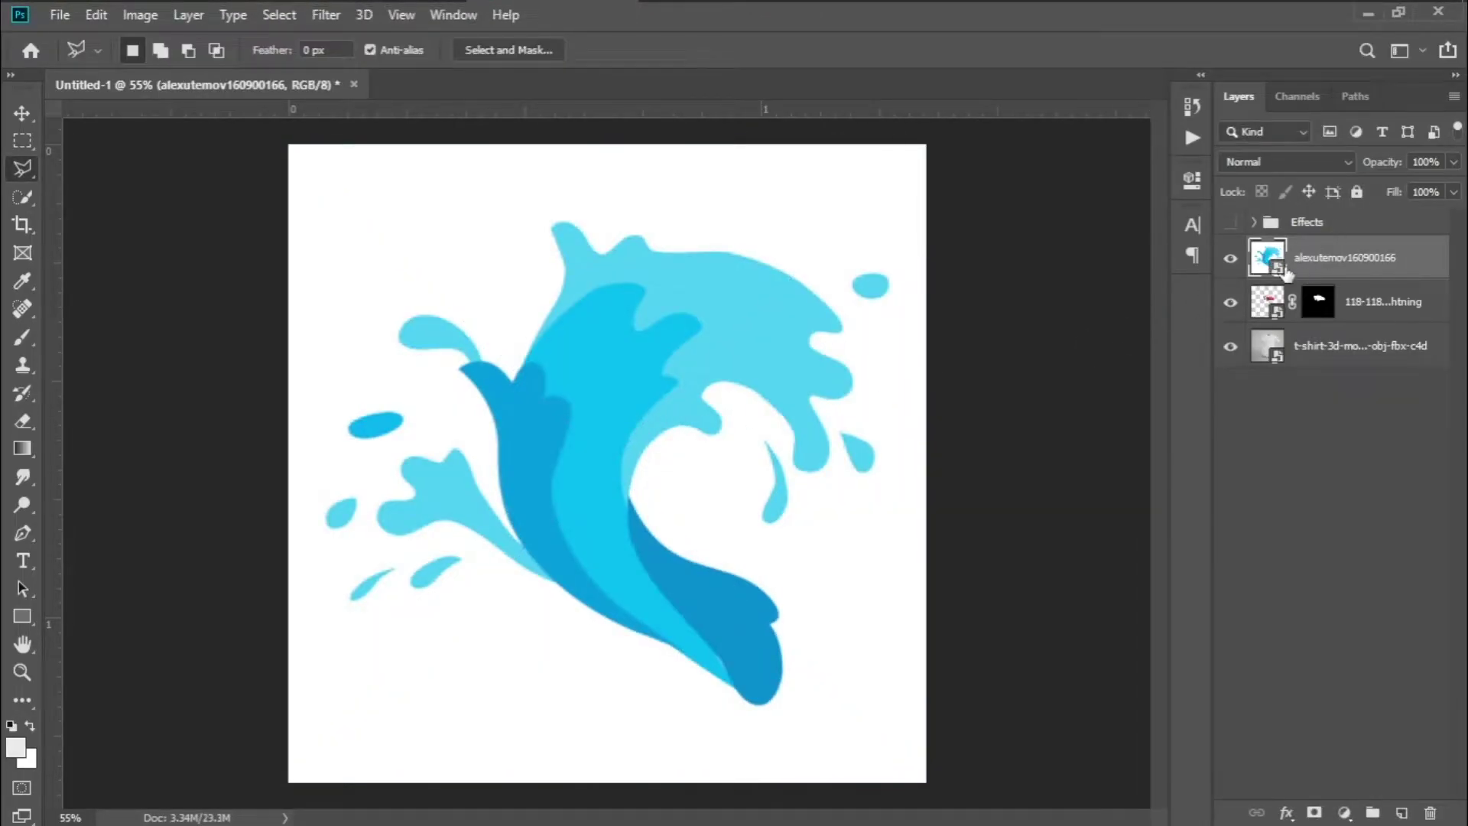
- Select the wave's subject, refine it with Quick Selection to exclude the white areas and include the right-hand droplets, and mask the layer
{"action": "left_click", "coordinate": [279, 15]}
{"action": "left_click", "coordinate": [370, 269]}
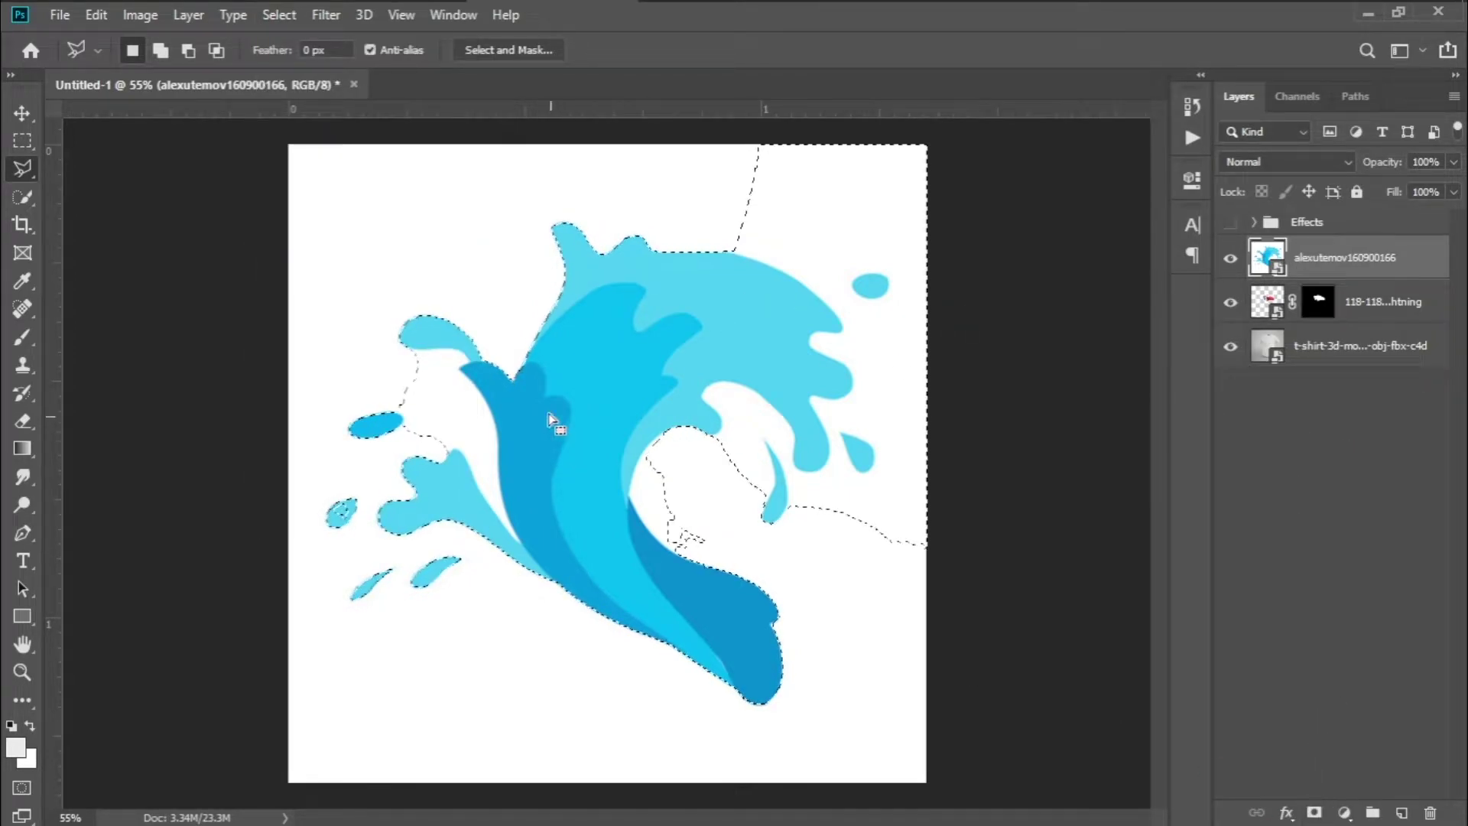
{"action": "left_click", "coordinate": [23, 198]}
{"action": "left_click", "coordinate": [395, 384]}
{"action": "mouse_move", "coordinate": [673, 507]}
{"action": "left_mouse_down"}
{"action": "mouse_move", "coordinate": [652, 514]}
{"action": "mouse_move", "coordinate": [662, 476]}
{"action": "left_mouse_up"}
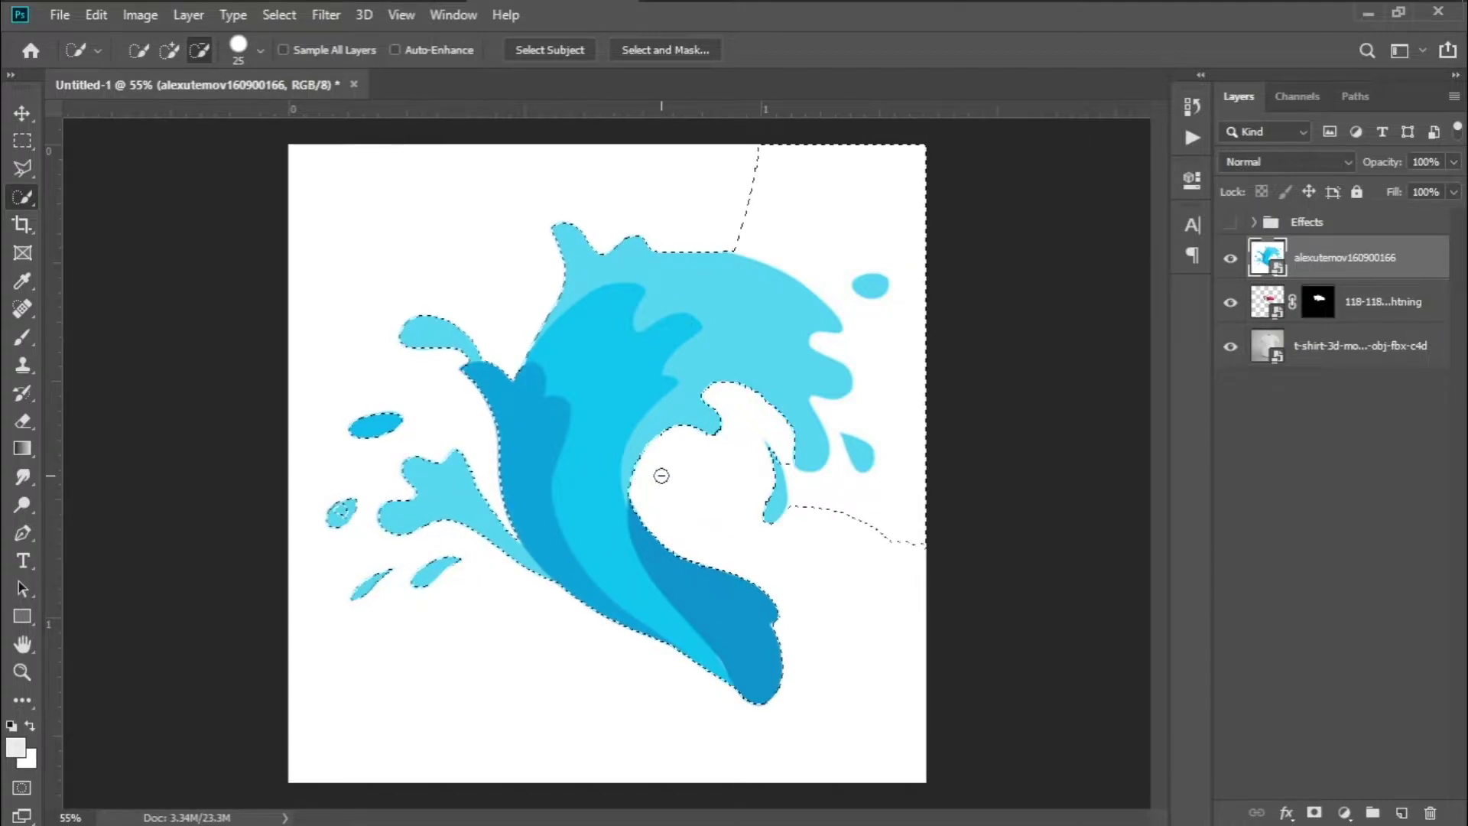
{"action": "mouse_move", "coordinate": [849, 510]}
{"action": "left_mouse_down"}
{"action": "mouse_move", "coordinate": [771, 502]}
{"action": "mouse_move", "coordinate": [789, 483]}
{"action": "mouse_move", "coordinate": [816, 491]}
{"action": "mouse_move", "coordinate": [883, 434]}
{"action": "mouse_move", "coordinate": [881, 324]}
{"action": "left_mouse_up"}
{"action": "left_click", "coordinate": [871, 286]}
{"action": "left_click", "coordinate": [859, 452]}
{"action": "left_click", "coordinate": [776, 504]}
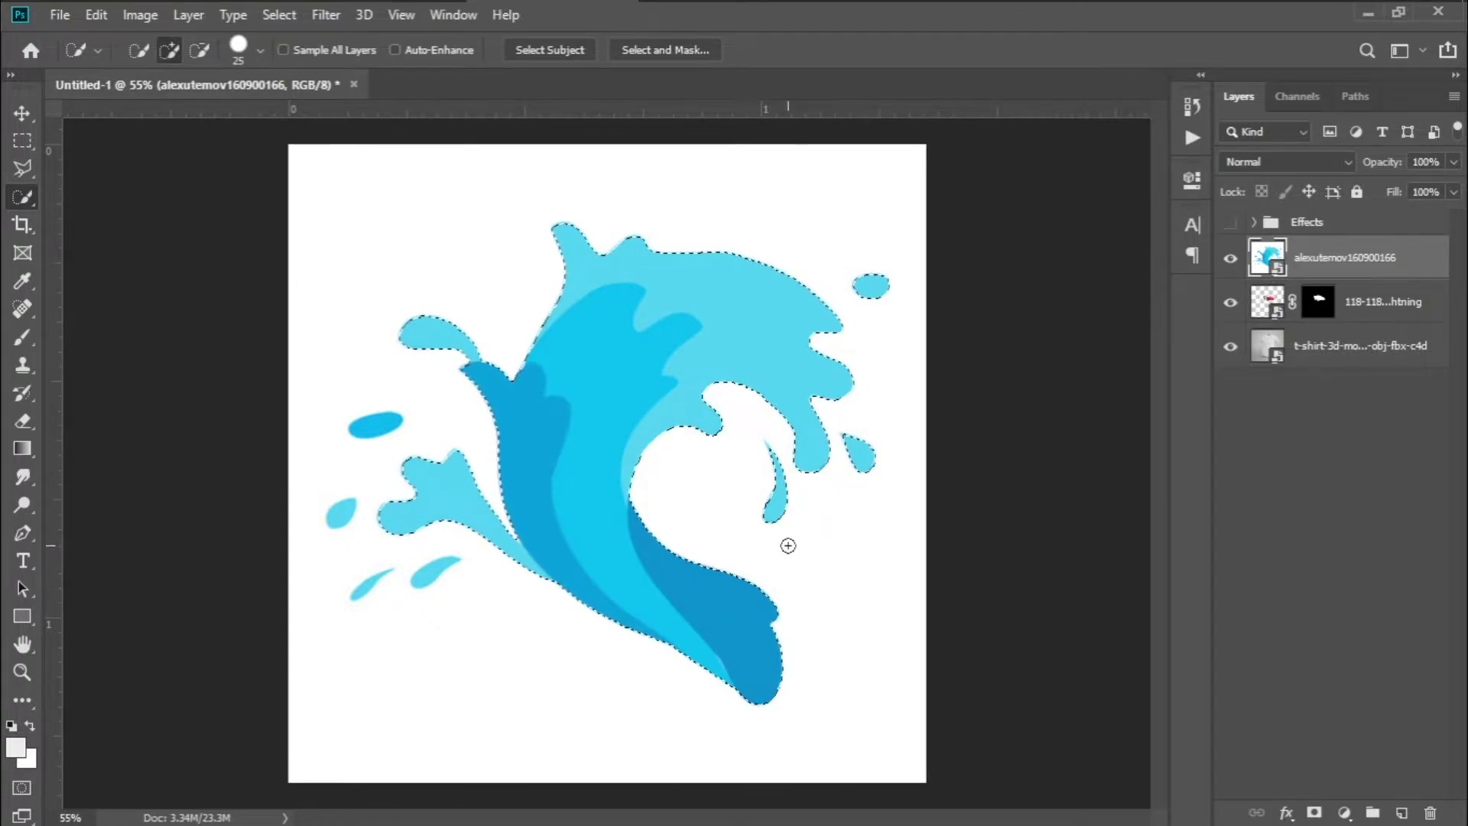
{"action": "left_click", "coordinate": [1314, 813]}
- Scale the wave splash to about 35%, position it over the car, and move its layer beneath the car layer
{"action": "scroll", "coordinate": [761, 529], "scroll_direction": "up", "scroll_amount": 3}
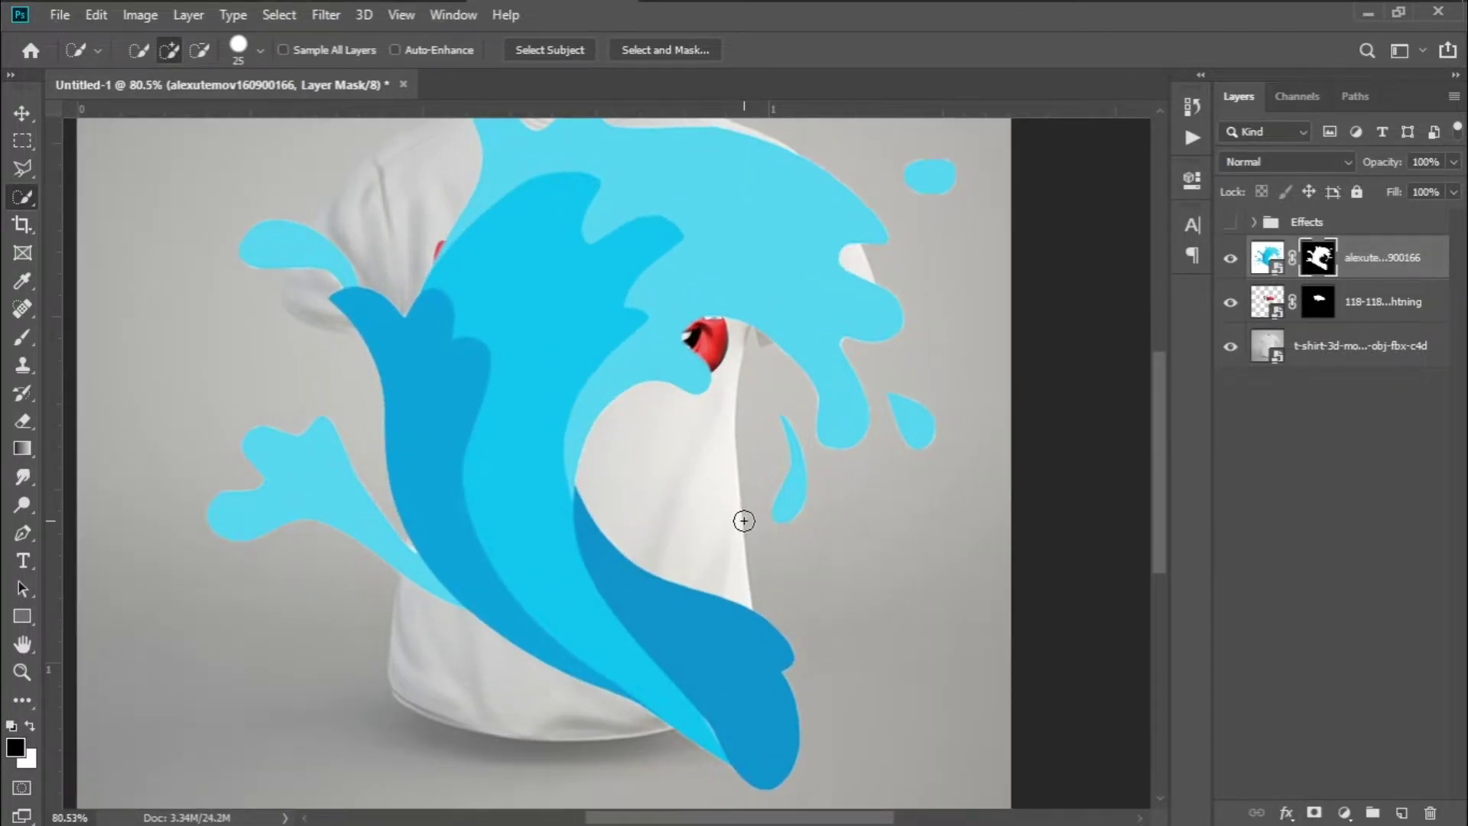
{"action": "key", "text": "ctrl+t"}
{"action": "scroll", "coordinate": [909, 450], "scroll_direction": "down", "scroll_amount": 3}
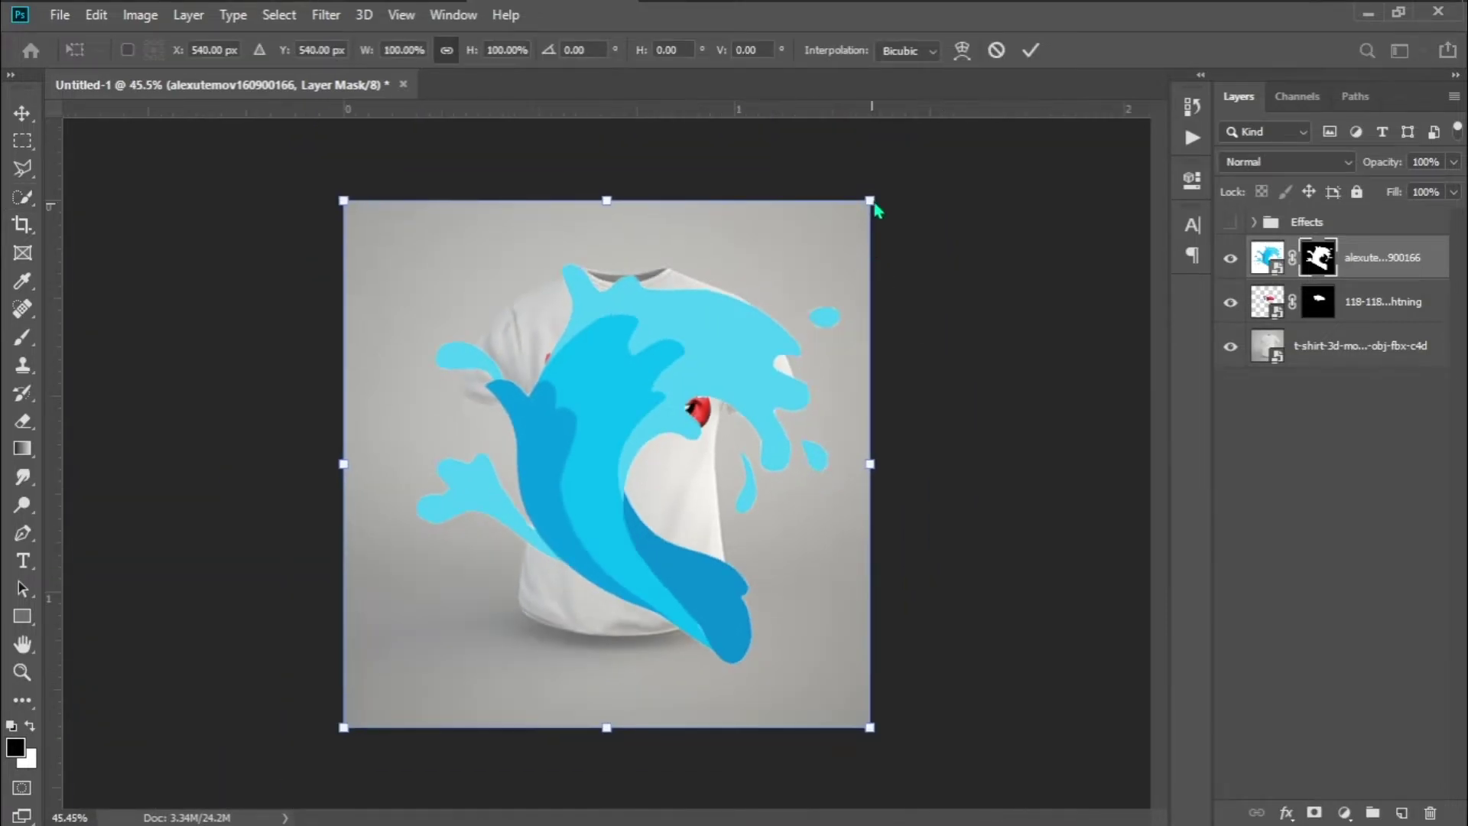
{"action": "left_click_drag", "start_coordinate": [864, 203], "coordinate": [540, 515]}
{"action": "left_click_drag", "start_coordinate": [470, 635], "coordinate": [610, 411]}
{"action": "scroll", "coordinate": [633, 436], "scroll_direction": "up", "scroll_amount": 2}
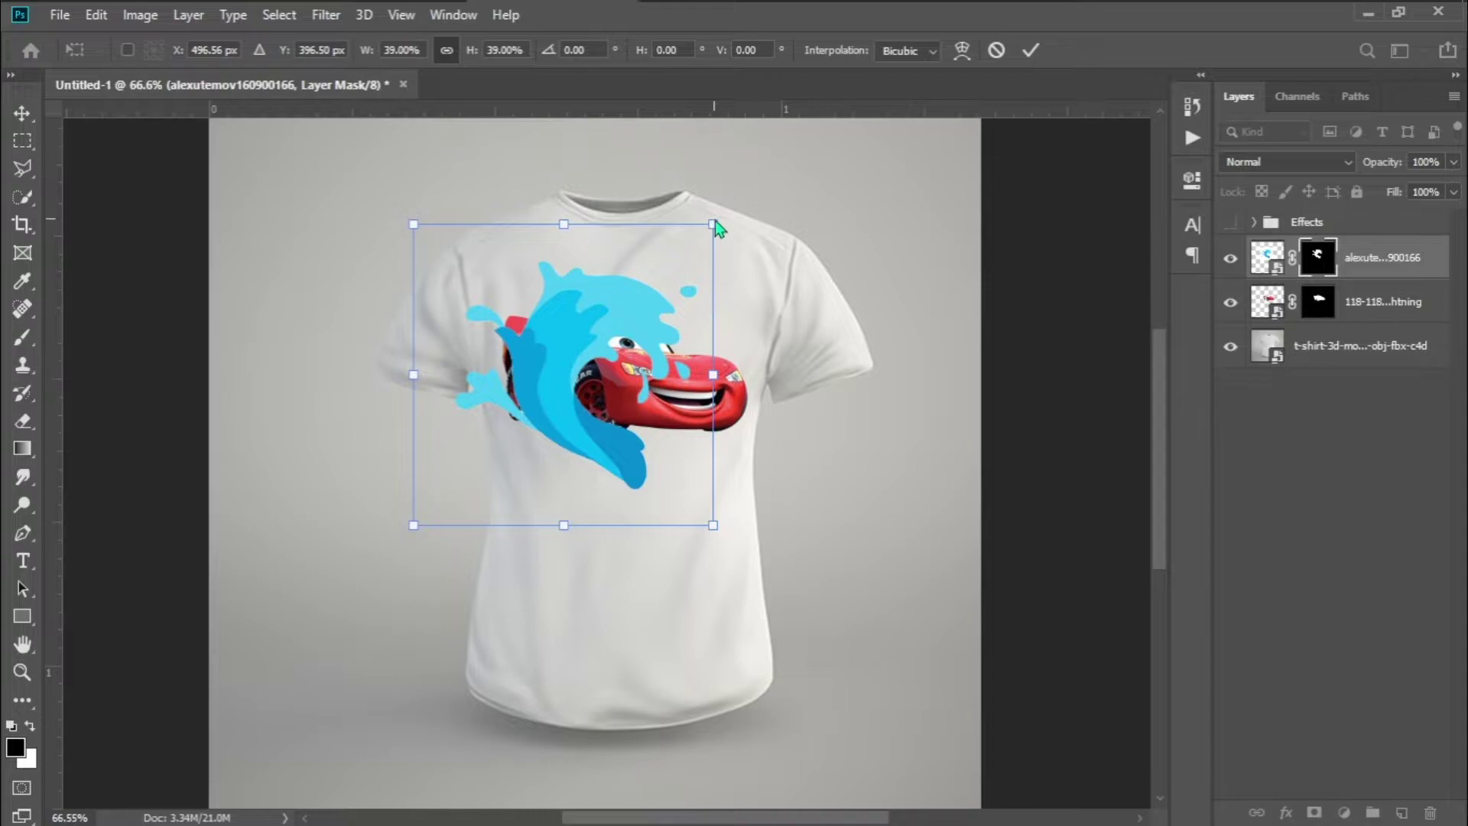
{"action": "left_click_drag", "start_coordinate": [713, 225], "coordinate": [665, 273]}
{"action": "left_click_drag", "start_coordinate": [590, 444], "coordinate": [615, 413]}
{"action": "left_click_drag", "start_coordinate": [695, 236], "coordinate": [713, 216]}
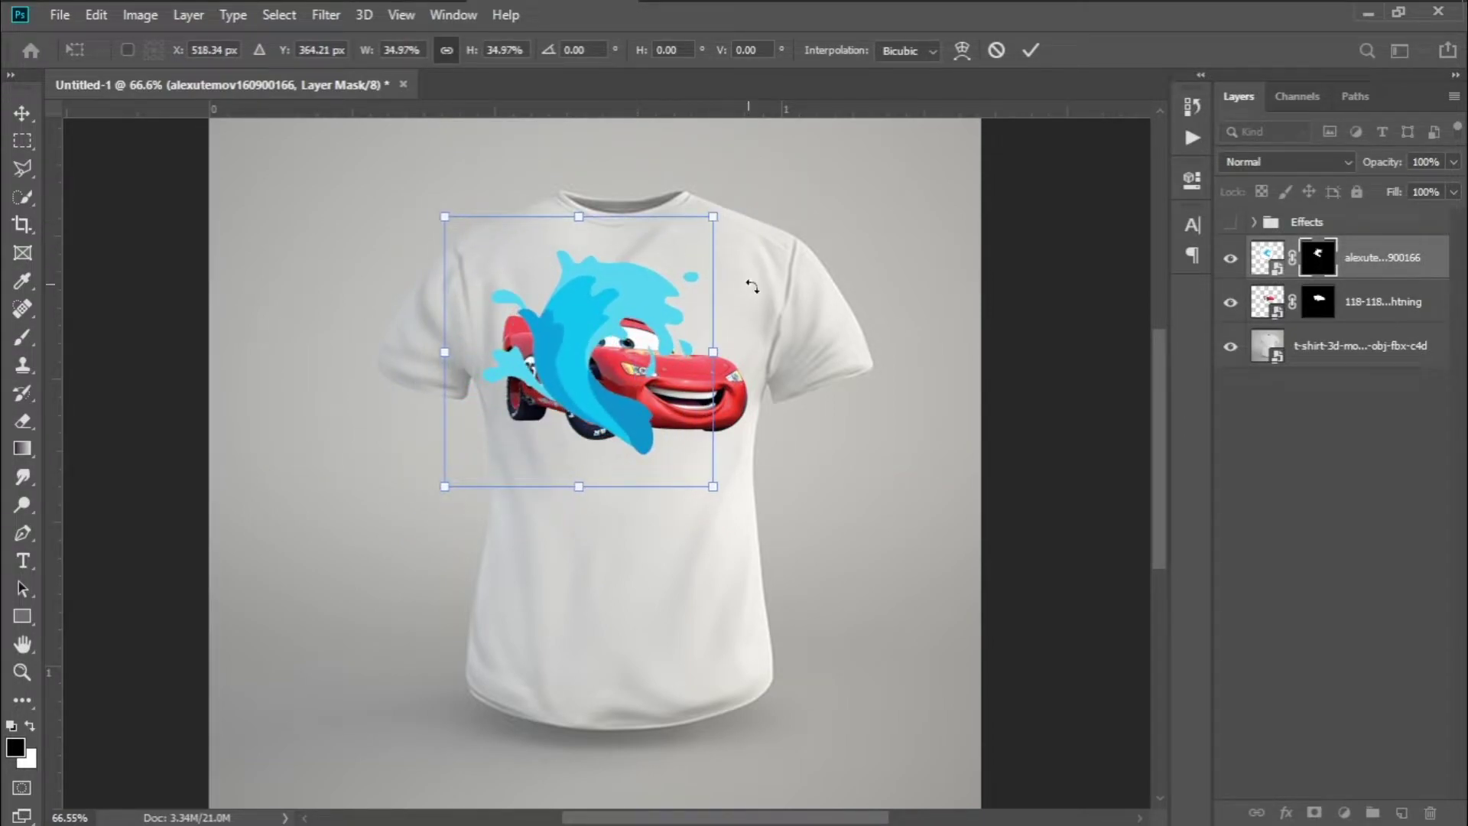
{"action": "key", "text": "Return"}
{"action": "left_click_drag", "start_coordinate": [1369, 258], "coordinate": [1351, 337]}
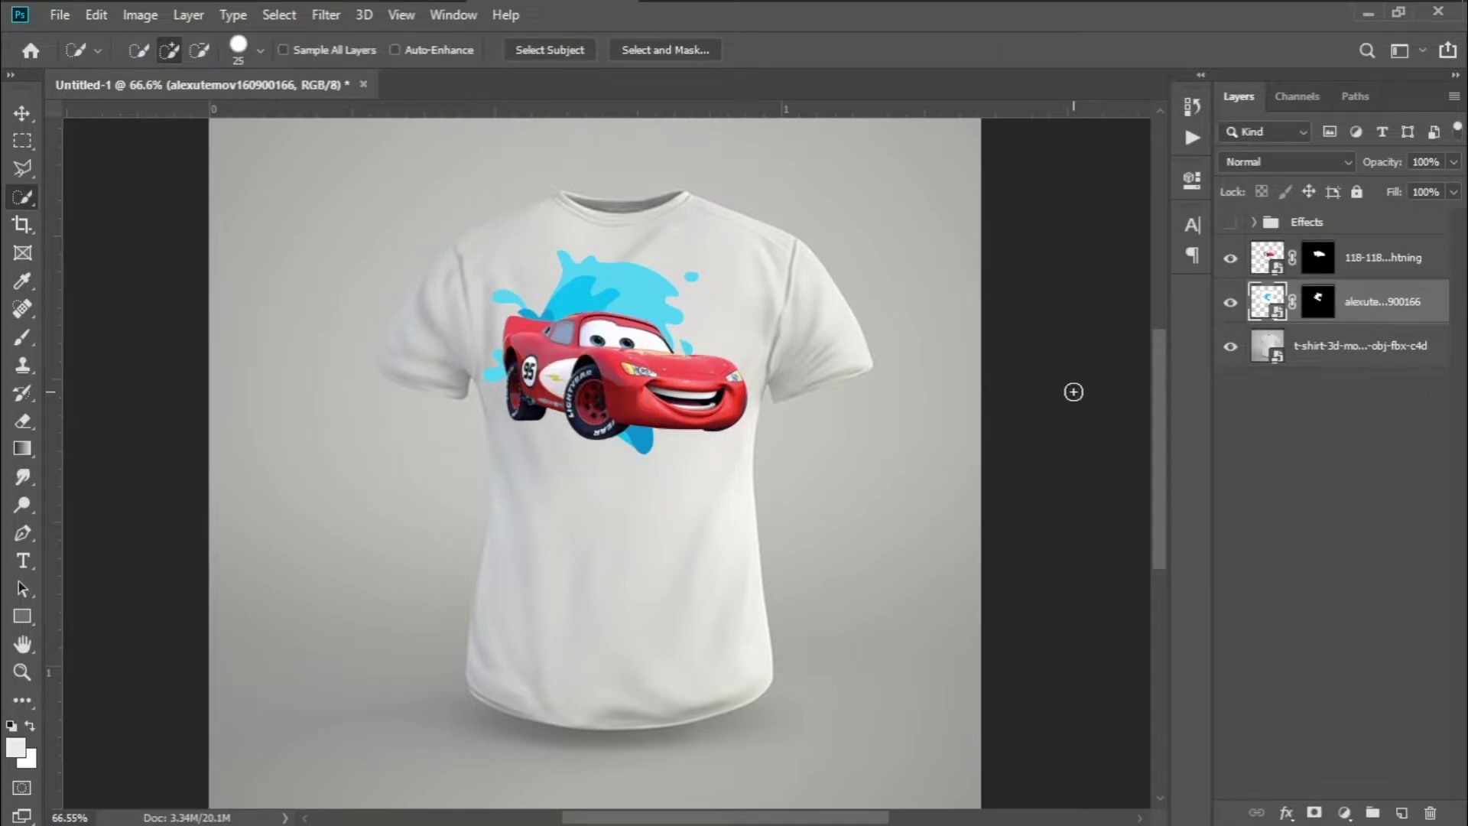
- Place the 14-145655 cartoon water splash image from the Downloads folder below the car layer
{"action": "key", "text": "alt+Tab"}
{"action": "left_click_drag", "start_coordinate": [921, 341], "coordinate": [673, 392]}
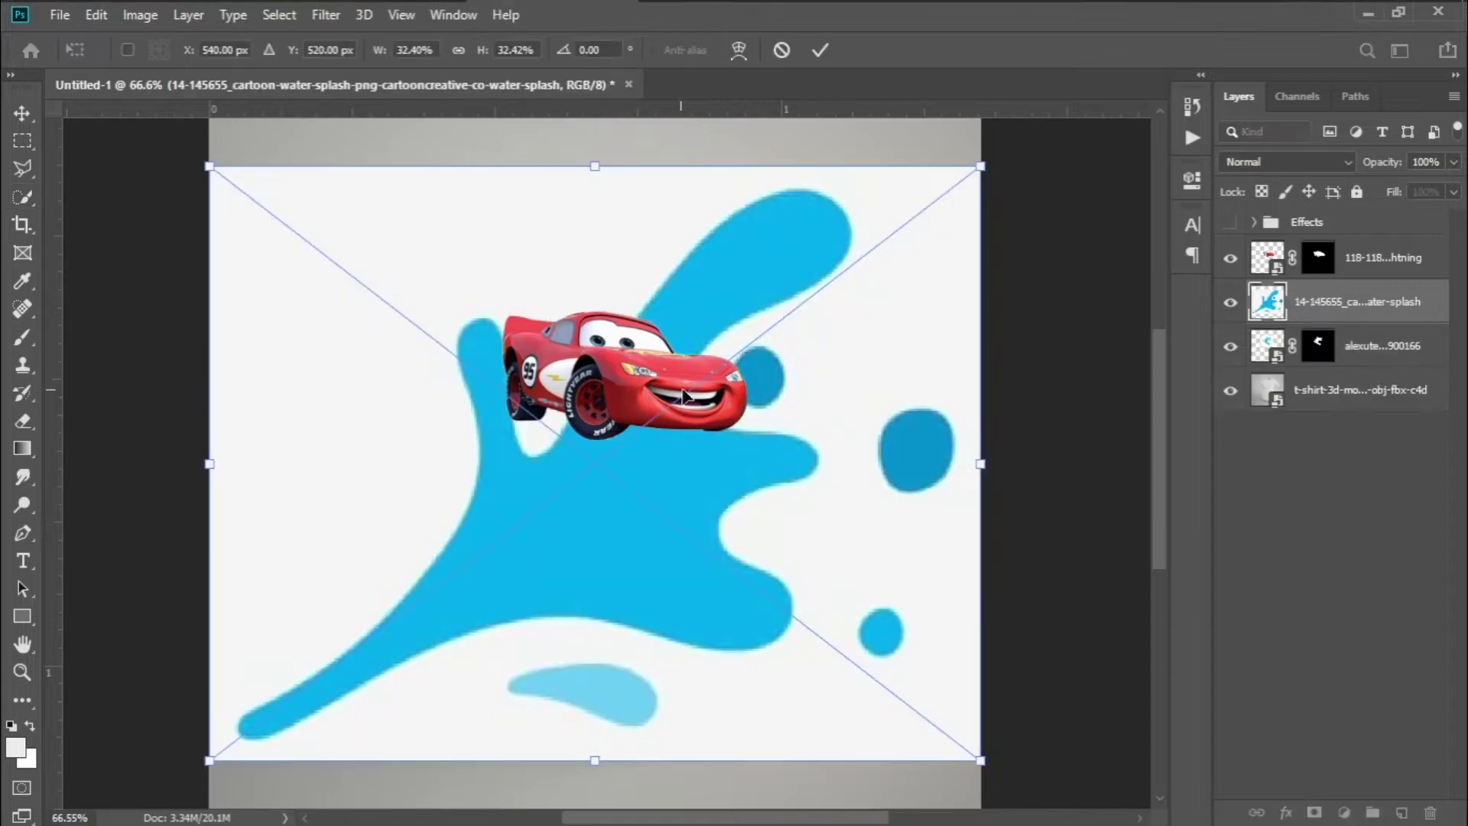
{"action": "key", "text": "Return"}
- Select the cartoon splash and its droplets, subtract the white background with Quick Selection, and mask the layer
{"action": "left_click", "coordinate": [326, 14]}
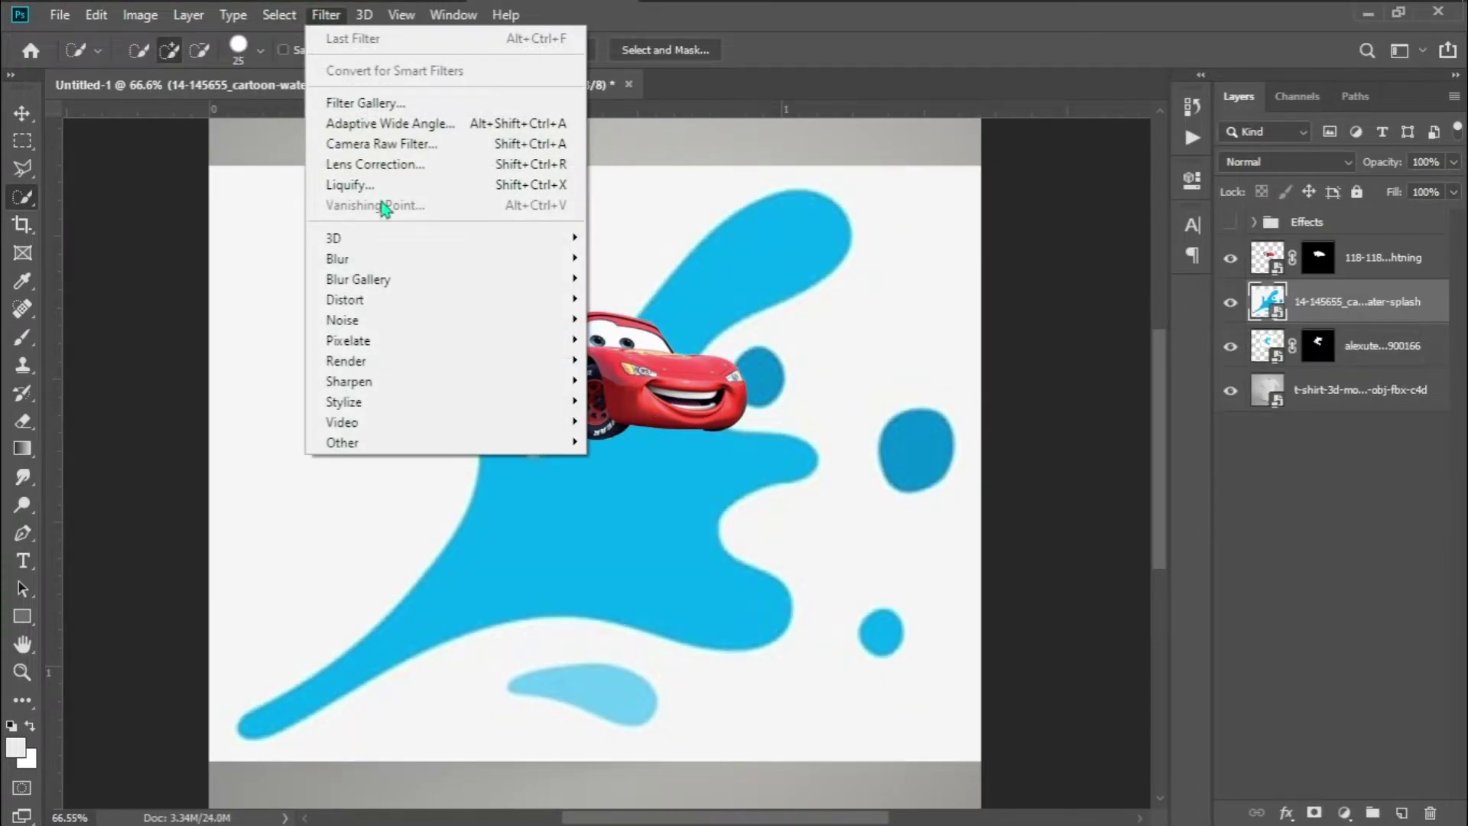
{"action": "left_click", "coordinate": [352, 267]}
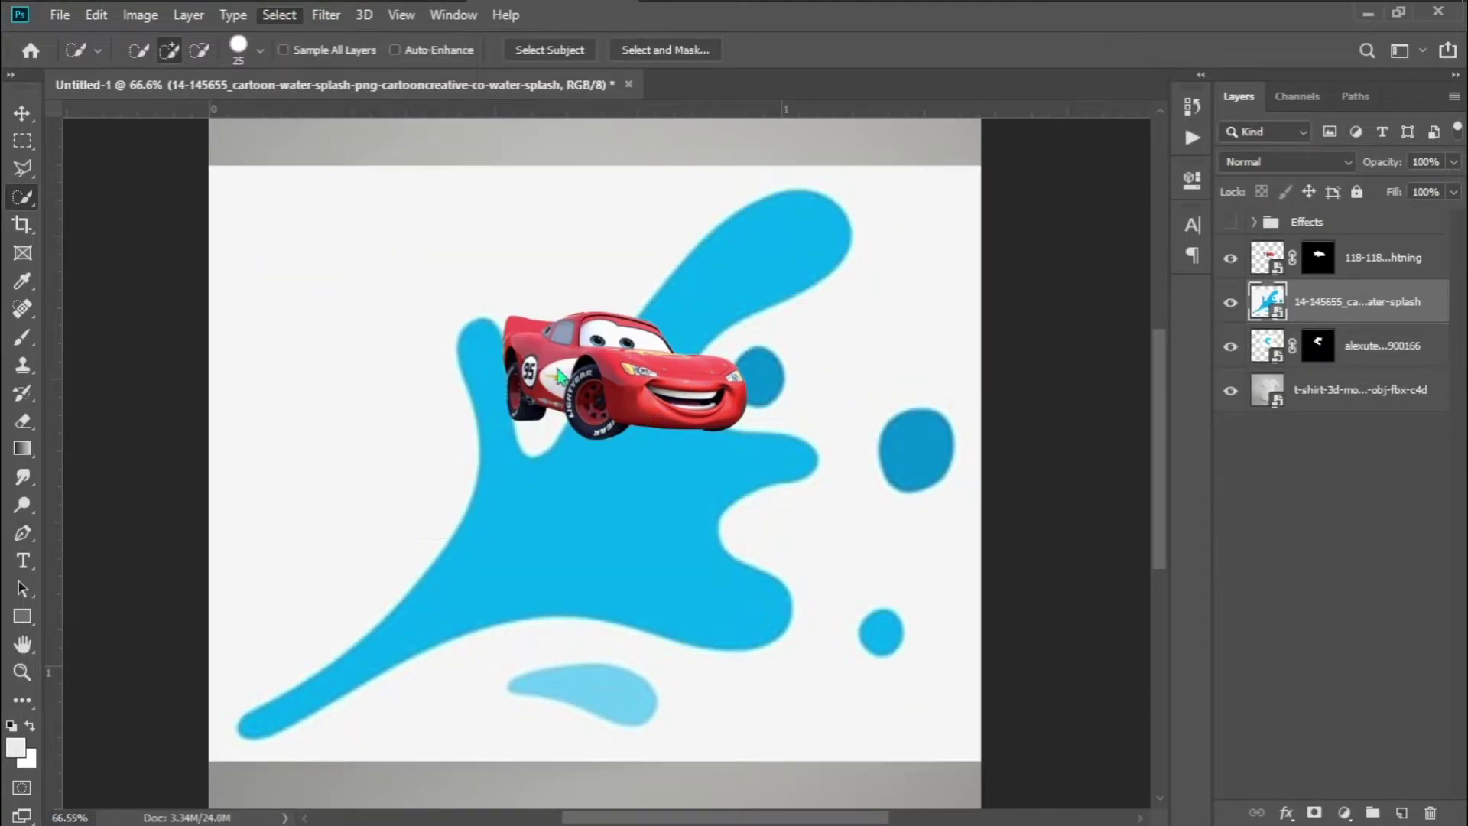
{"action": "key", "text": "alt"}
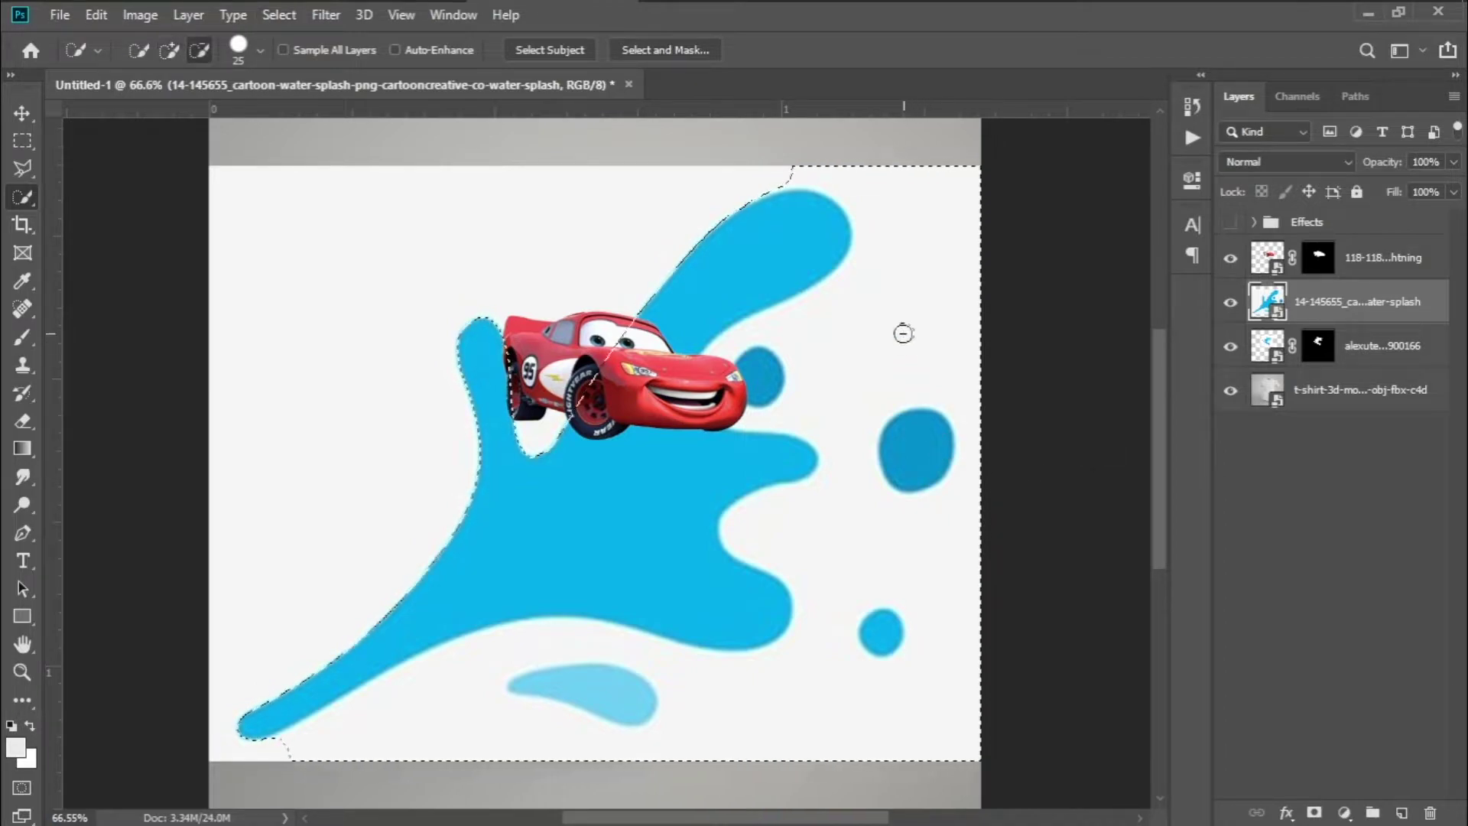
{"action": "mouse_move", "coordinate": [945, 281]}
{"action": "left_mouse_down"}
{"action": "mouse_move", "coordinate": [902, 169]}
{"action": "mouse_move", "coordinate": [885, 181]}
{"action": "mouse_move", "coordinate": [803, 164]}
{"action": "left_mouse_up"}
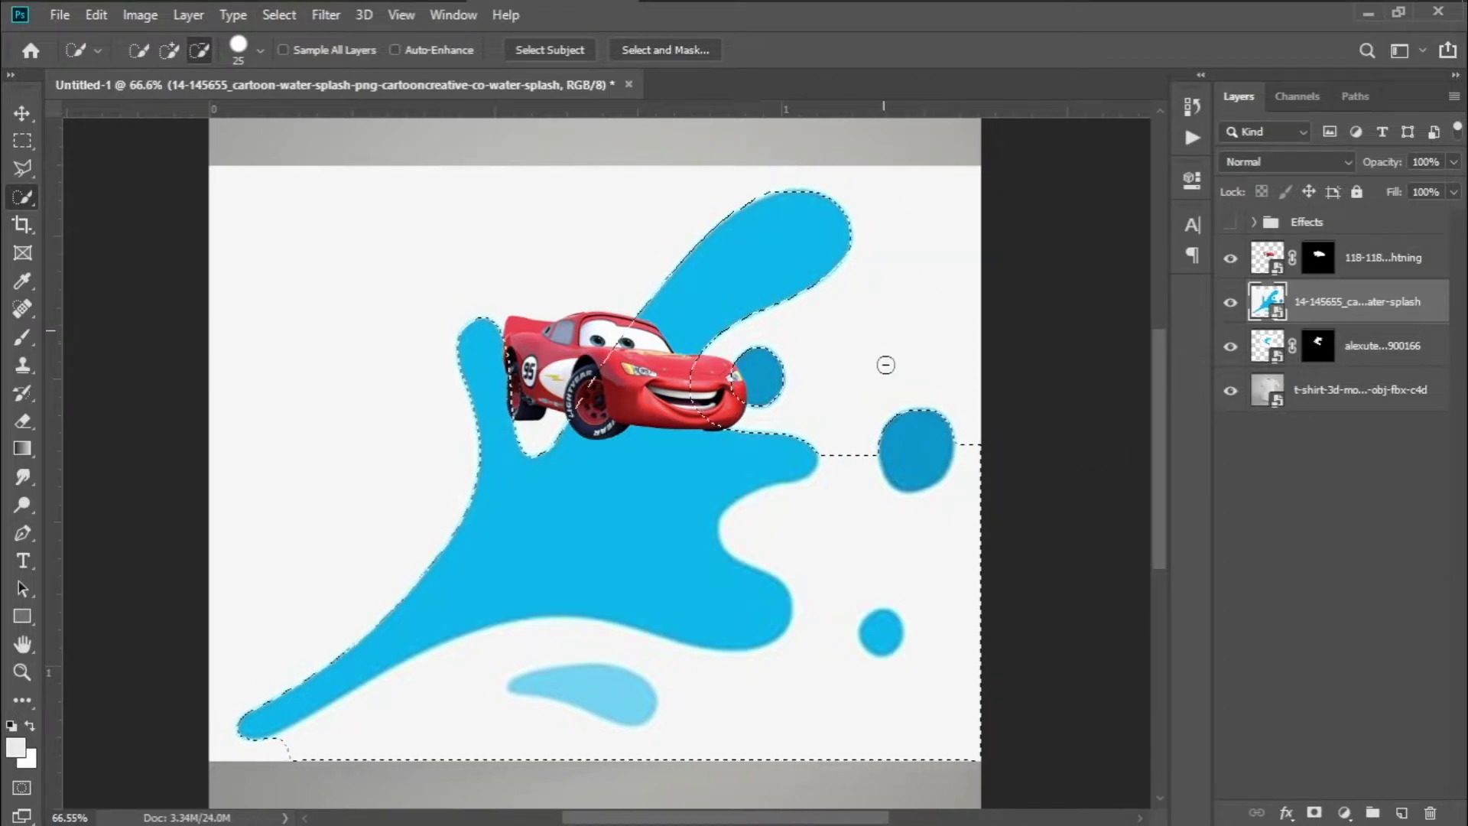
{"action": "mouse_move", "coordinate": [857, 479]}
{"action": "left_mouse_down"}
{"action": "mouse_move", "coordinate": [838, 554]}
{"action": "mouse_move", "coordinate": [866, 563]}
{"action": "mouse_move", "coordinate": [775, 705]}
{"action": "mouse_move", "coordinate": [595, 727]}
{"action": "left_mouse_up"}
{"action": "left_click", "coordinate": [605, 696]}
{"action": "left_click", "coordinate": [883, 633]}
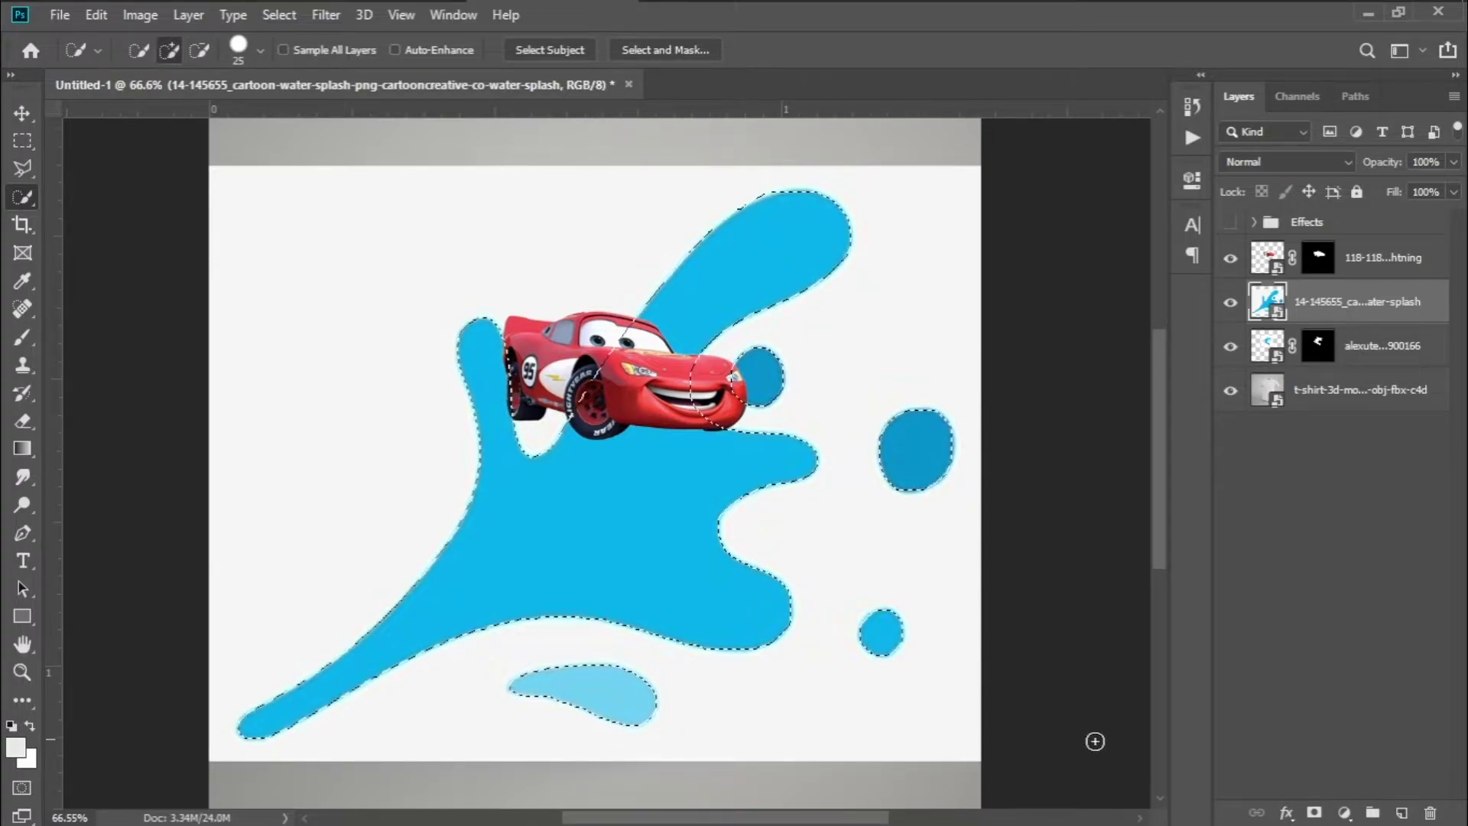
{"action": "left_click", "coordinate": [1312, 811]}
{"action": "left_click", "coordinate": [23, 169]}
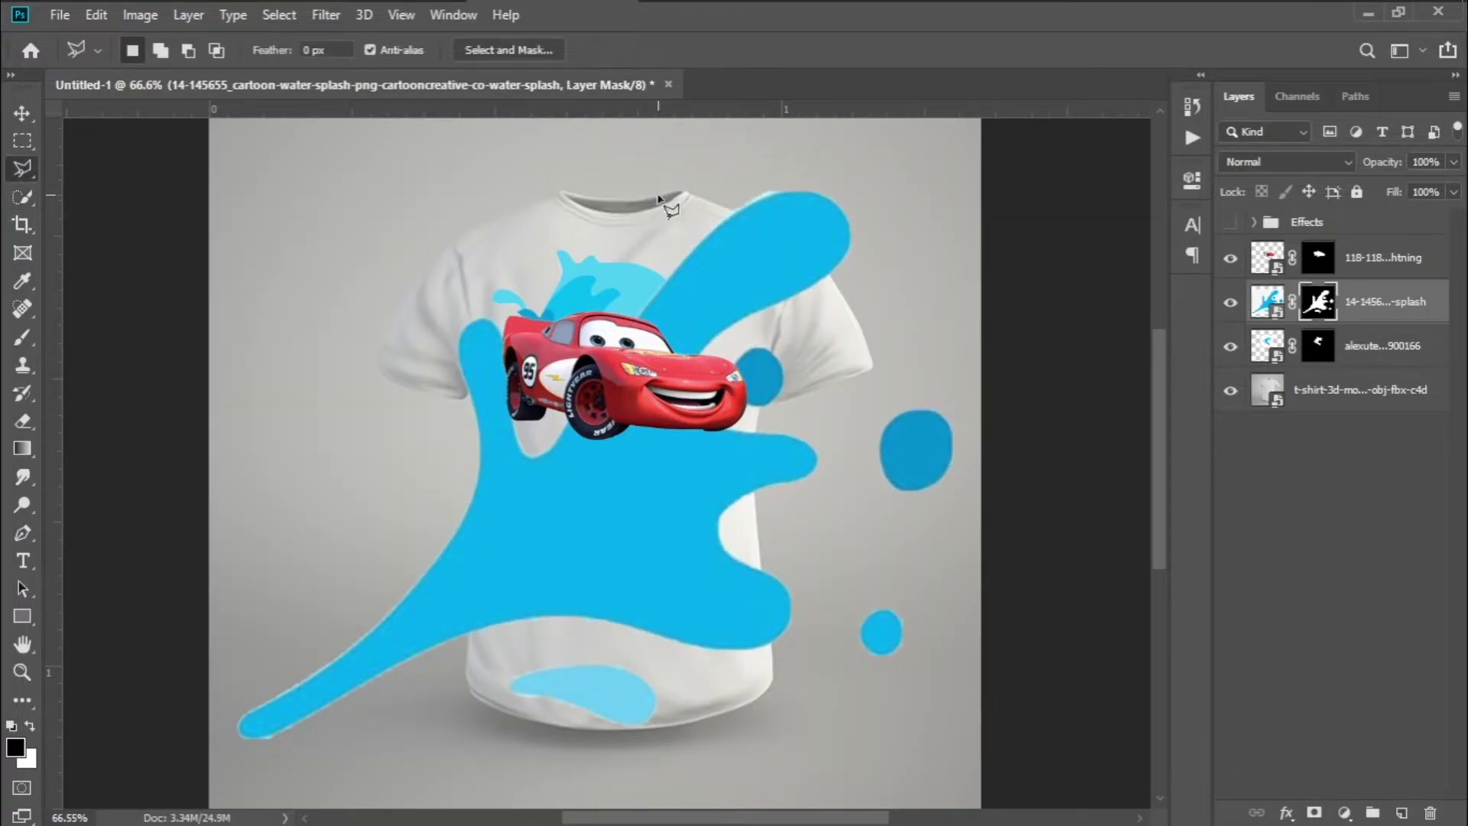
- Scale the cartoon splash to about 23%, rotate it about 140°, and position it so it drips below the car
{"action": "key", "text": "ctrl+t"}
{"action": "left_click_drag", "start_coordinate": [974, 171], "coordinate": [541, 508]}
{"action": "left_click_drag", "start_coordinate": [442, 614], "coordinate": [678, 360]}
{"action": "left_click_drag", "start_coordinate": [820, 226], "coordinate": [661, 352]}
{"action": "left_click_drag", "start_coordinate": [577, 447], "coordinate": [673, 387]}
{"action": "left_click_drag", "start_coordinate": [820, 437], "coordinate": [813, 479]}
{"action": "left_click_drag", "start_coordinate": [662, 376], "coordinate": [653, 439]}
{"action": "mouse_move", "coordinate": [781, 502]}
{"action": "left_mouse_down"}
{"action": "mouse_move", "coordinate": [535, 564]}
{"action": "mouse_move", "coordinate": [671, 565]}
{"action": "mouse_move", "coordinate": [447, 513]}
{"action": "mouse_move", "coordinate": [585, 462]}
{"action": "mouse_move", "coordinate": [573, 456]}
{"action": "left_mouse_up"}
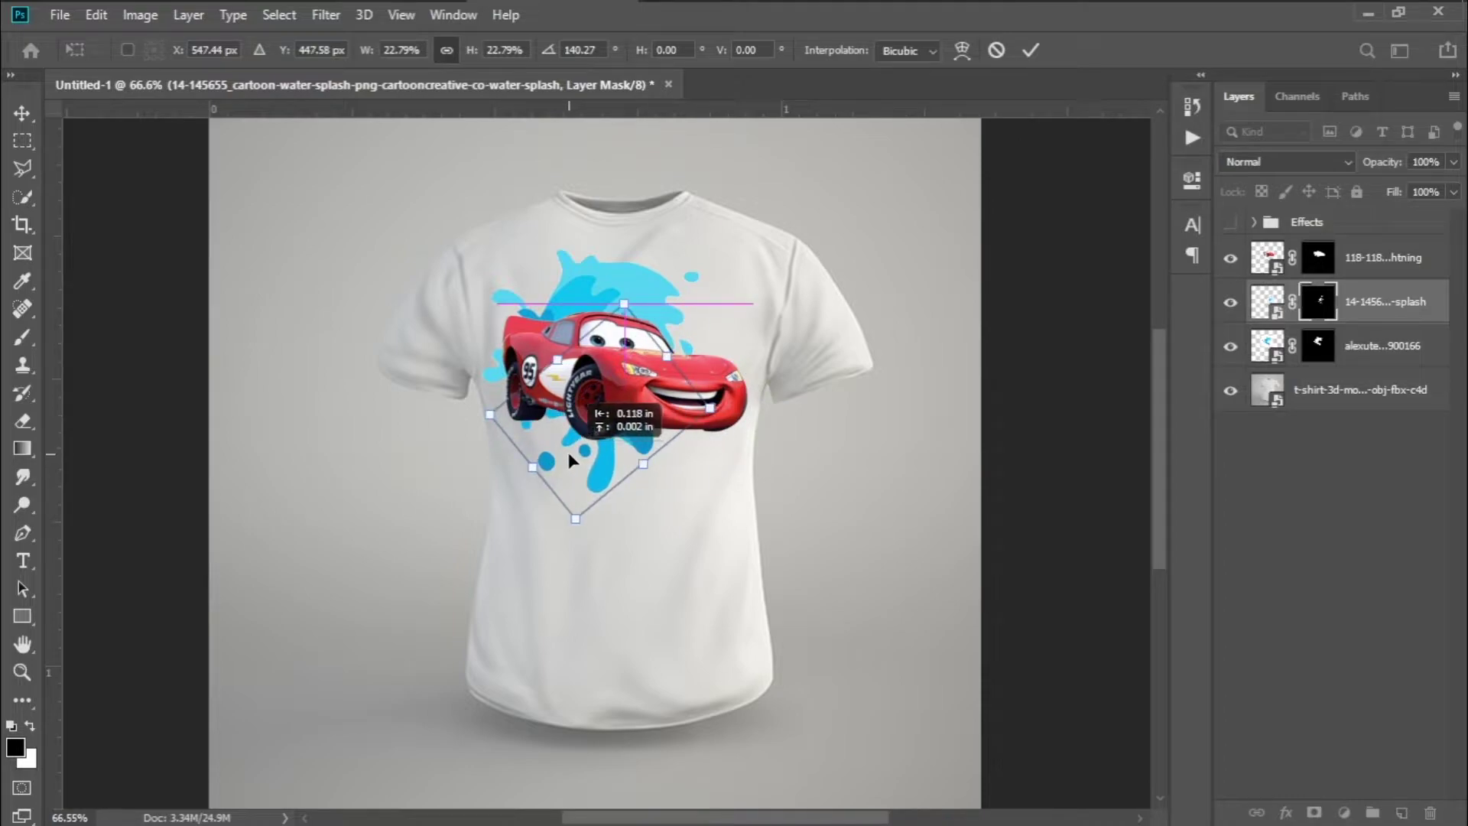
{"action": "key", "text": "Return"}
{"action": "key", "text": "l"}
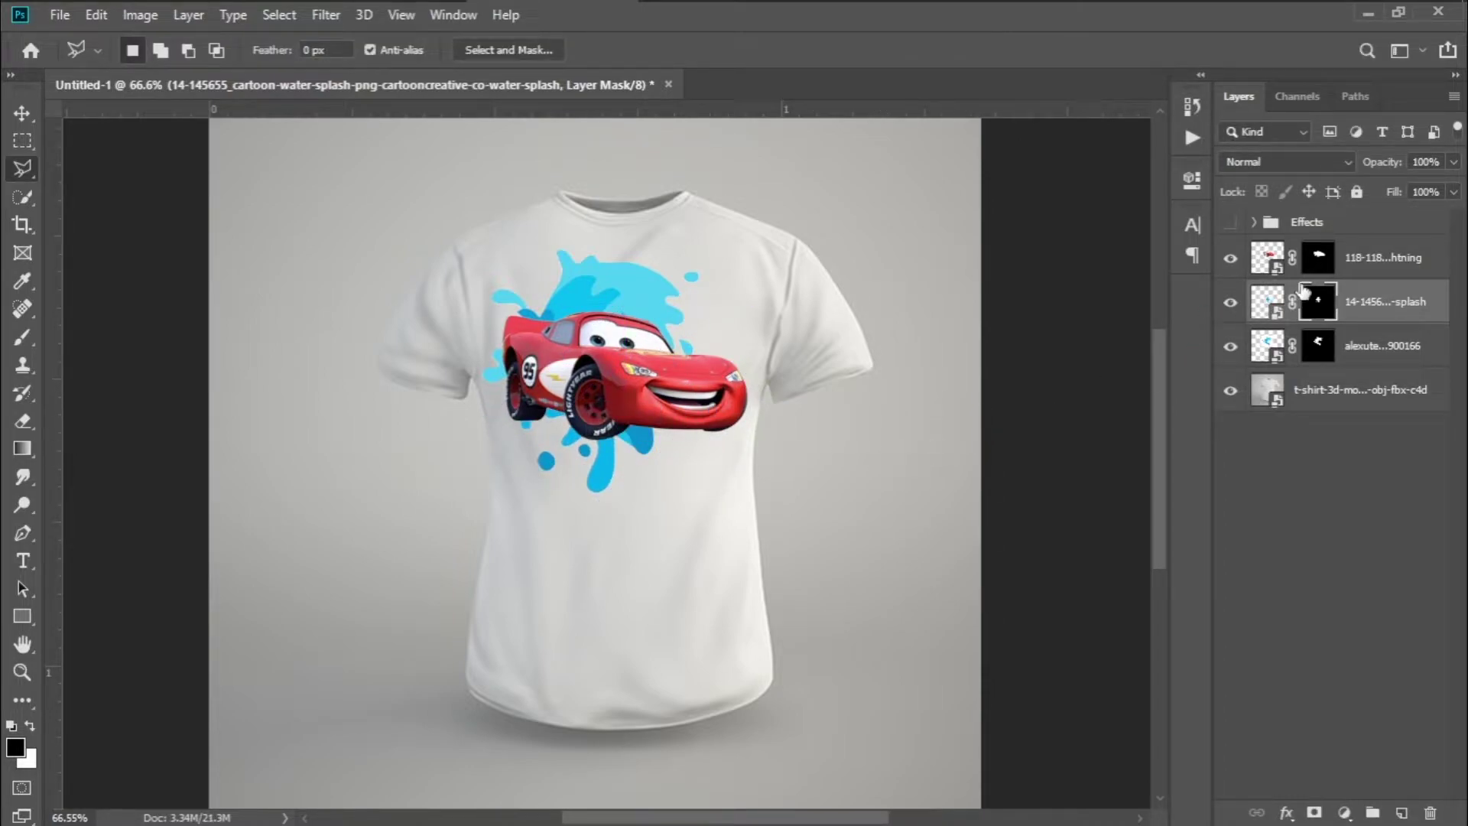
- Nudge the wave splash layer slightly to the right behind the car
{"action": "left_click", "coordinate": [1376, 351]}
{"action": "key", "text": "ctrl+t"}
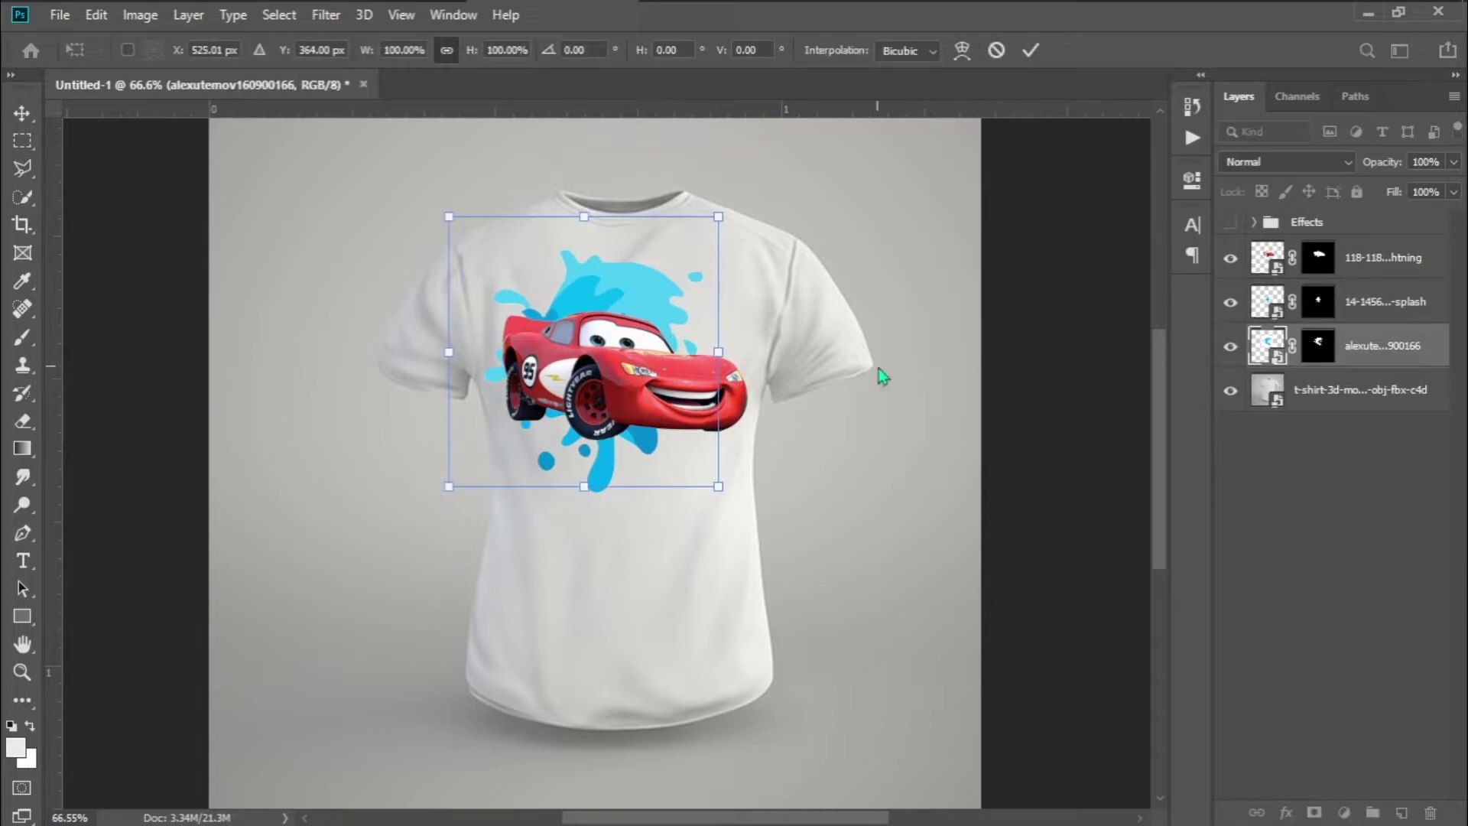
{"action": "key", "text": "Return"}
- Select the car and both splash layers and nudge them together slightly down and to the left on the shirt
{"action": "left_click", "coordinate": [1367, 317], "text": "ctrl"}
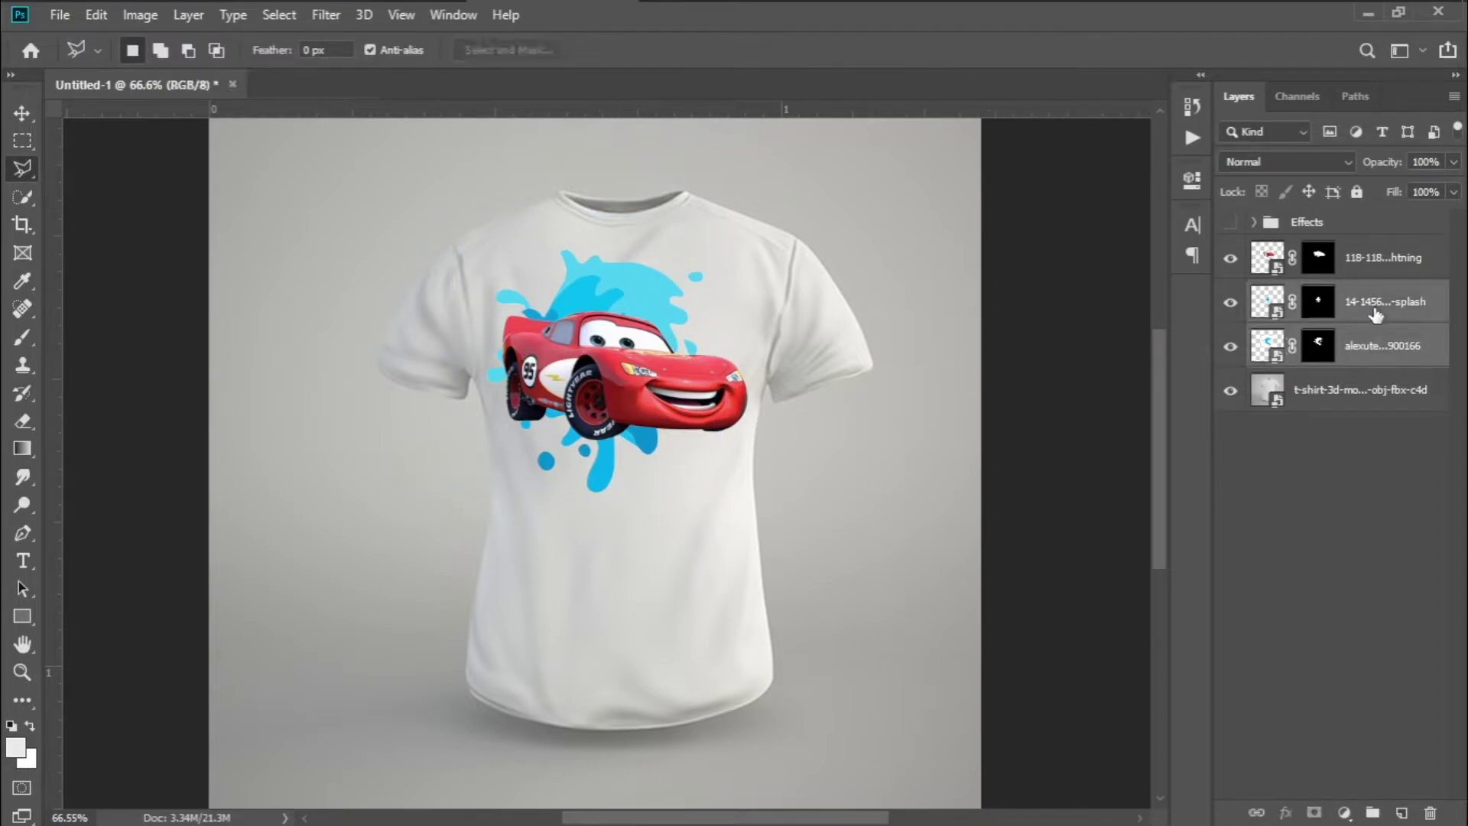
{"action": "left_click", "coordinate": [1376, 268], "text": "ctrl"}
{"action": "key", "text": "ctrl+t"}
{"action": "key", "text": "Right"}
{"action": "key", "text": "Right"}
{"action": "key", "text": "Right"}
{"action": "key", "text": "Down"}
{"action": "key", "text": "Down"}
{"action": "key", "text": "Down"}
{"action": "key", "text": "Left"}
{"action": "key", "text": "Left"}
{"action": "key", "text": "Left"}
{"action": "key", "text": "Left"}
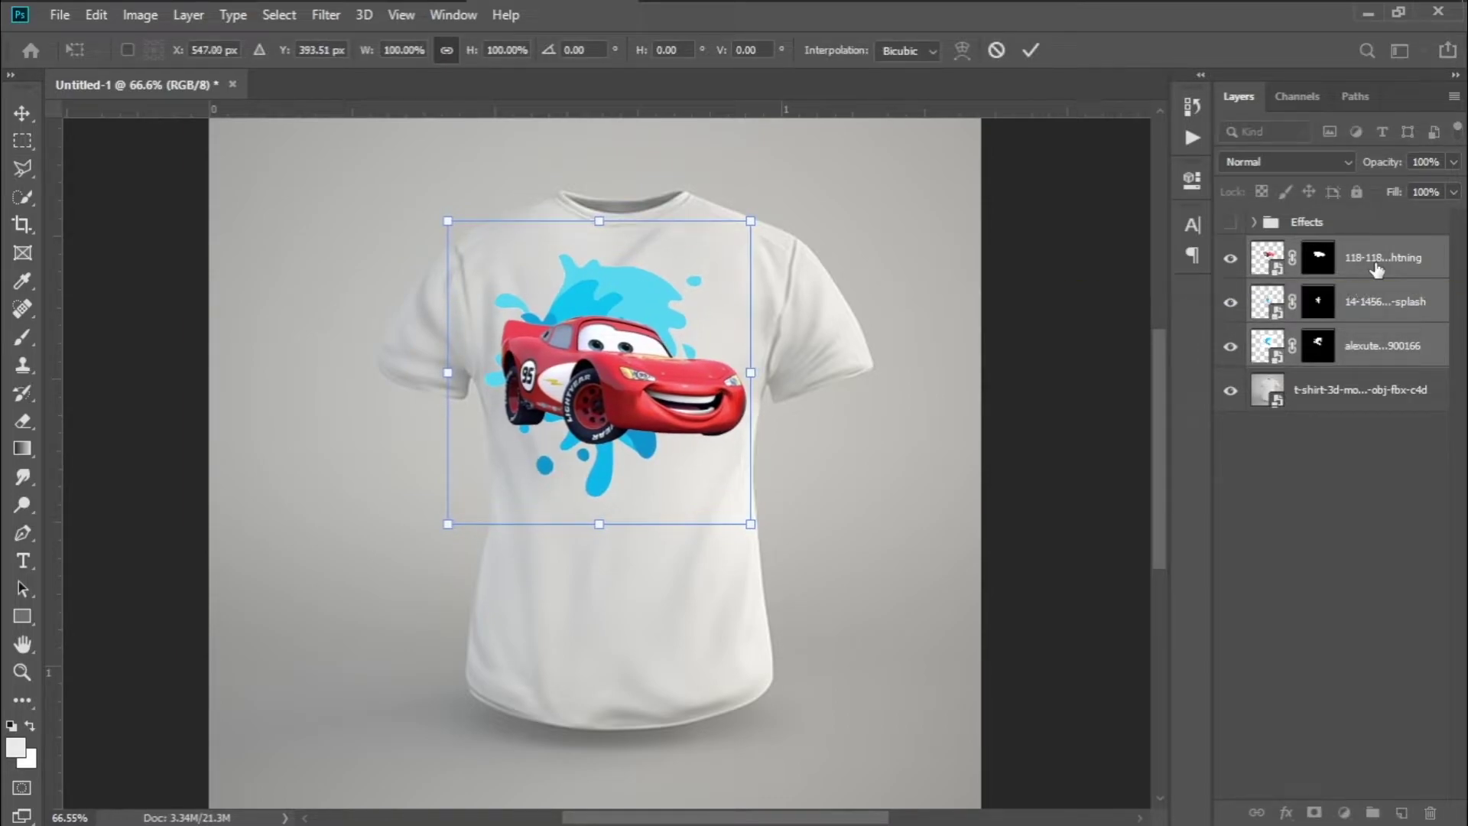
{"action": "key", "text": "Return"}
{"action": "key", "text": "l"}
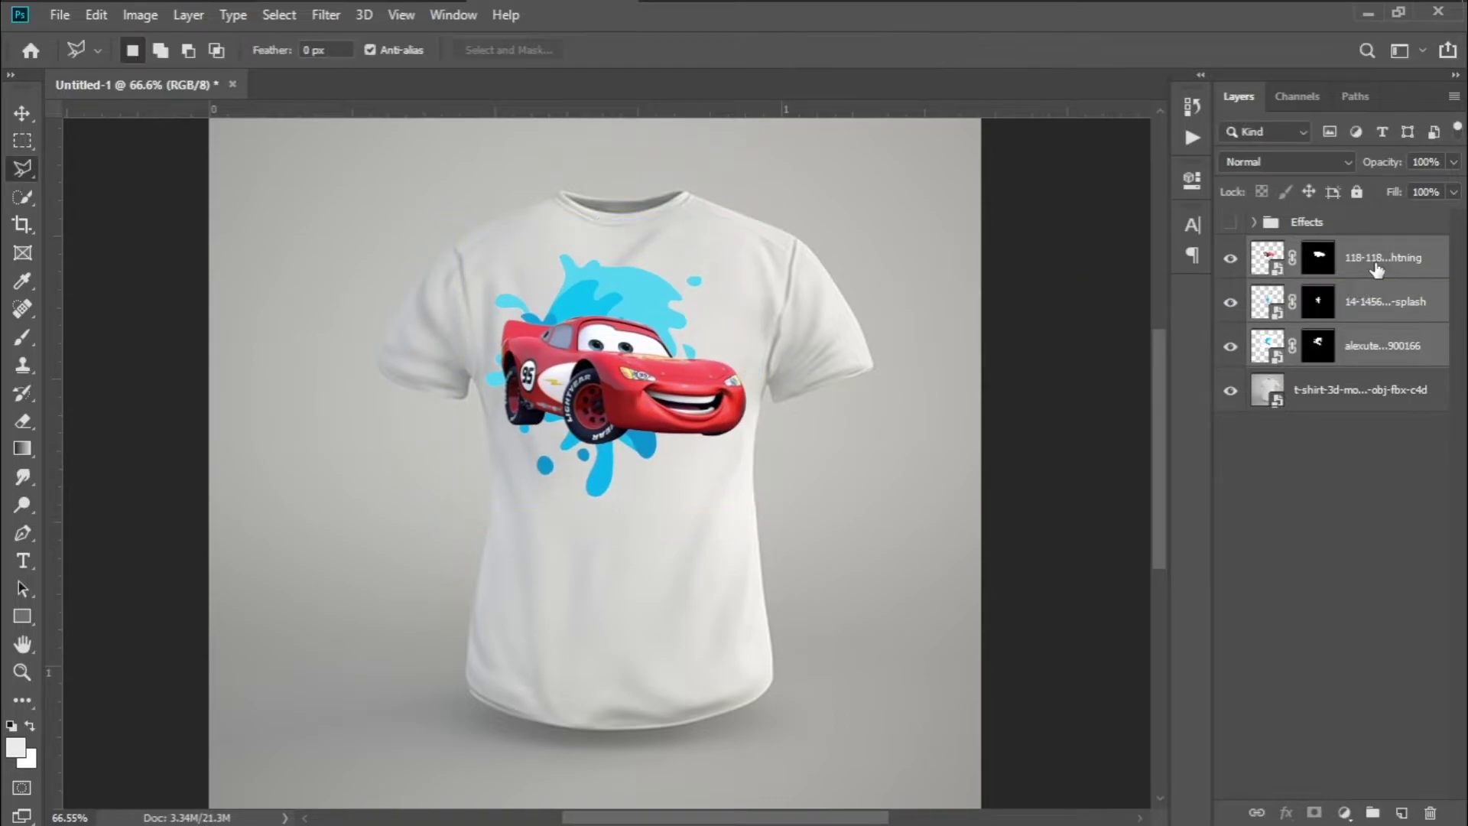
- Add a text layer reading "Name" above the T-shirt layer and select all of its text
{"action": "left_click", "coordinate": [1445, 361]}
{"action": "left_click", "coordinate": [1365, 390]}
{"action": "key", "text": "t"}
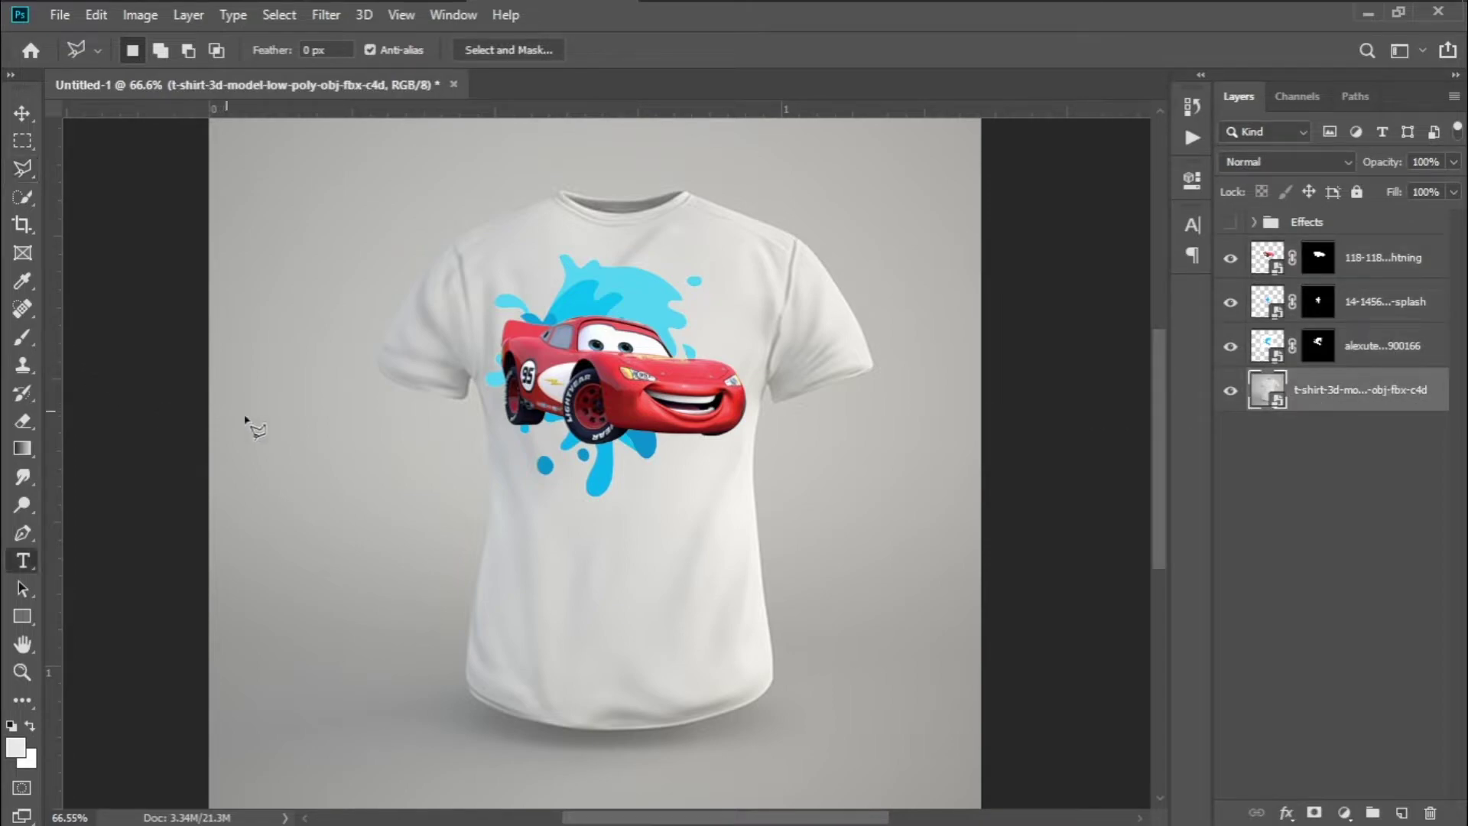
{"action": "left_click", "coordinate": [748, 475]}
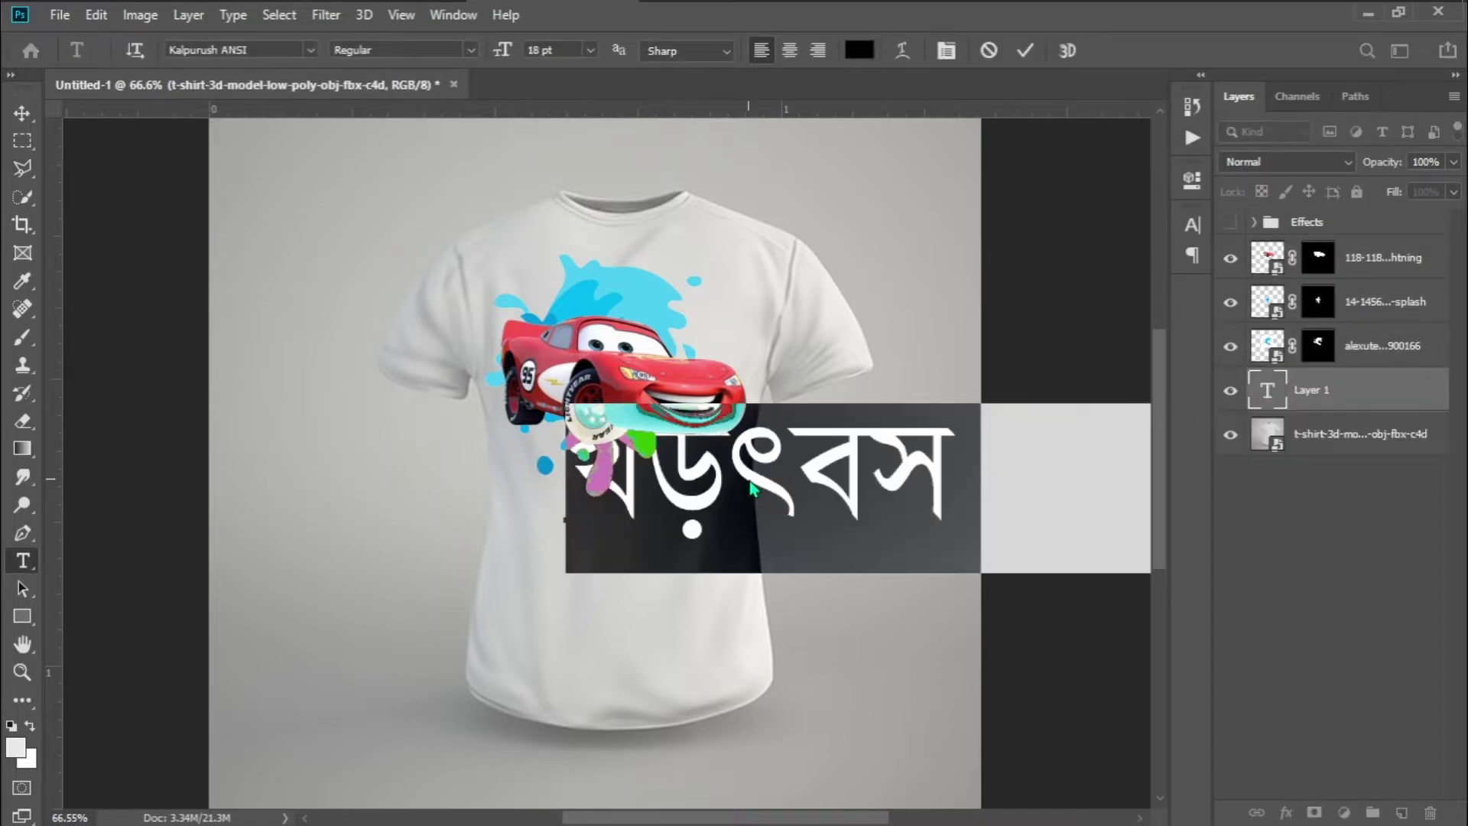
{"action": "type", "text": "c"}
{"action": "key", "text": "BackSpace"}
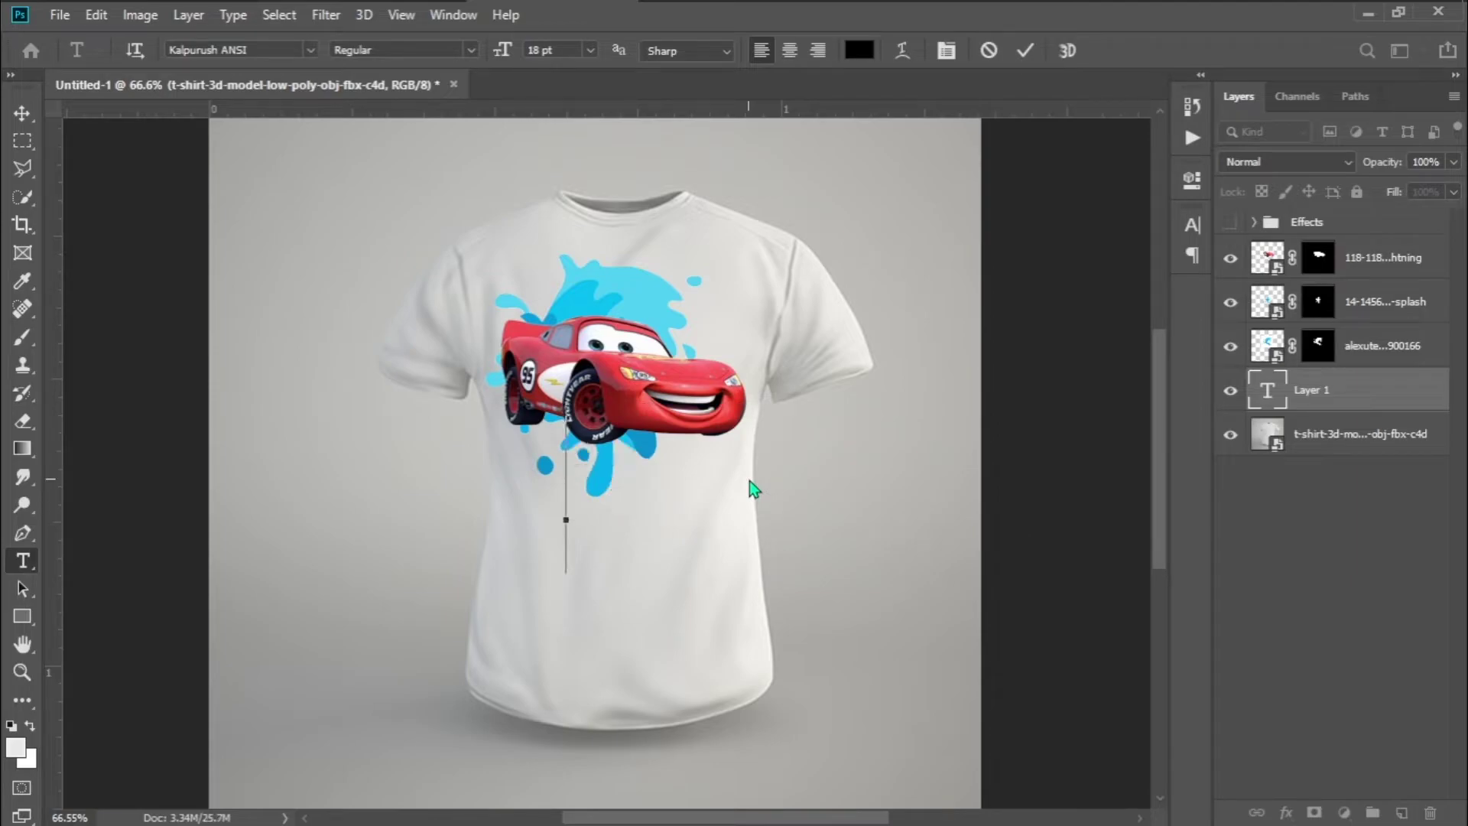
{"action": "type", "text": "came"}
{"action": "key", "text": "ctrl+a"}
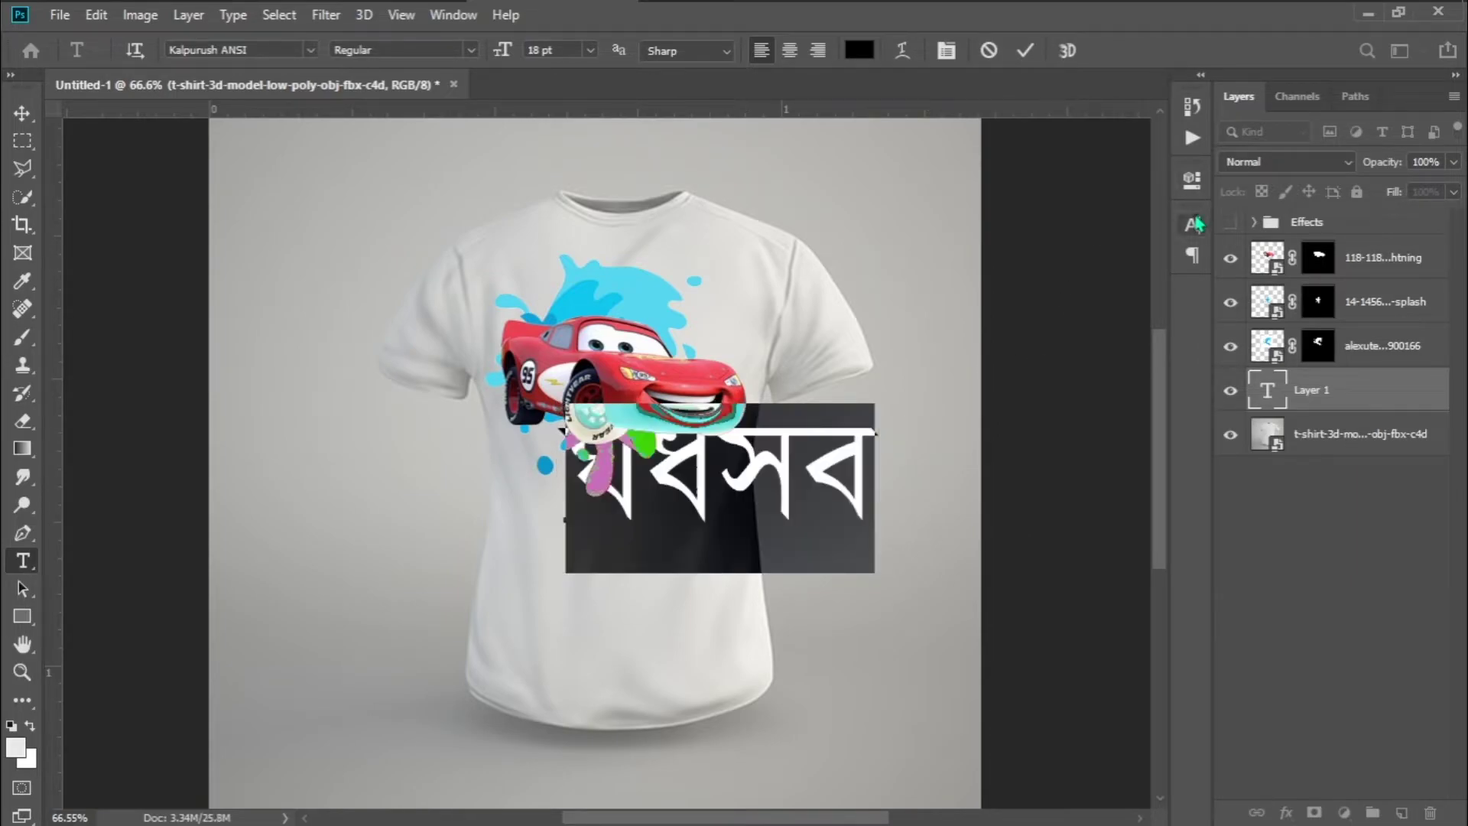
- Set the "Name" text's font to Arial Rounded MT Bold
{"action": "left_click", "coordinate": [1192, 224]}
{"action": "left_click", "coordinate": [1060, 258]}
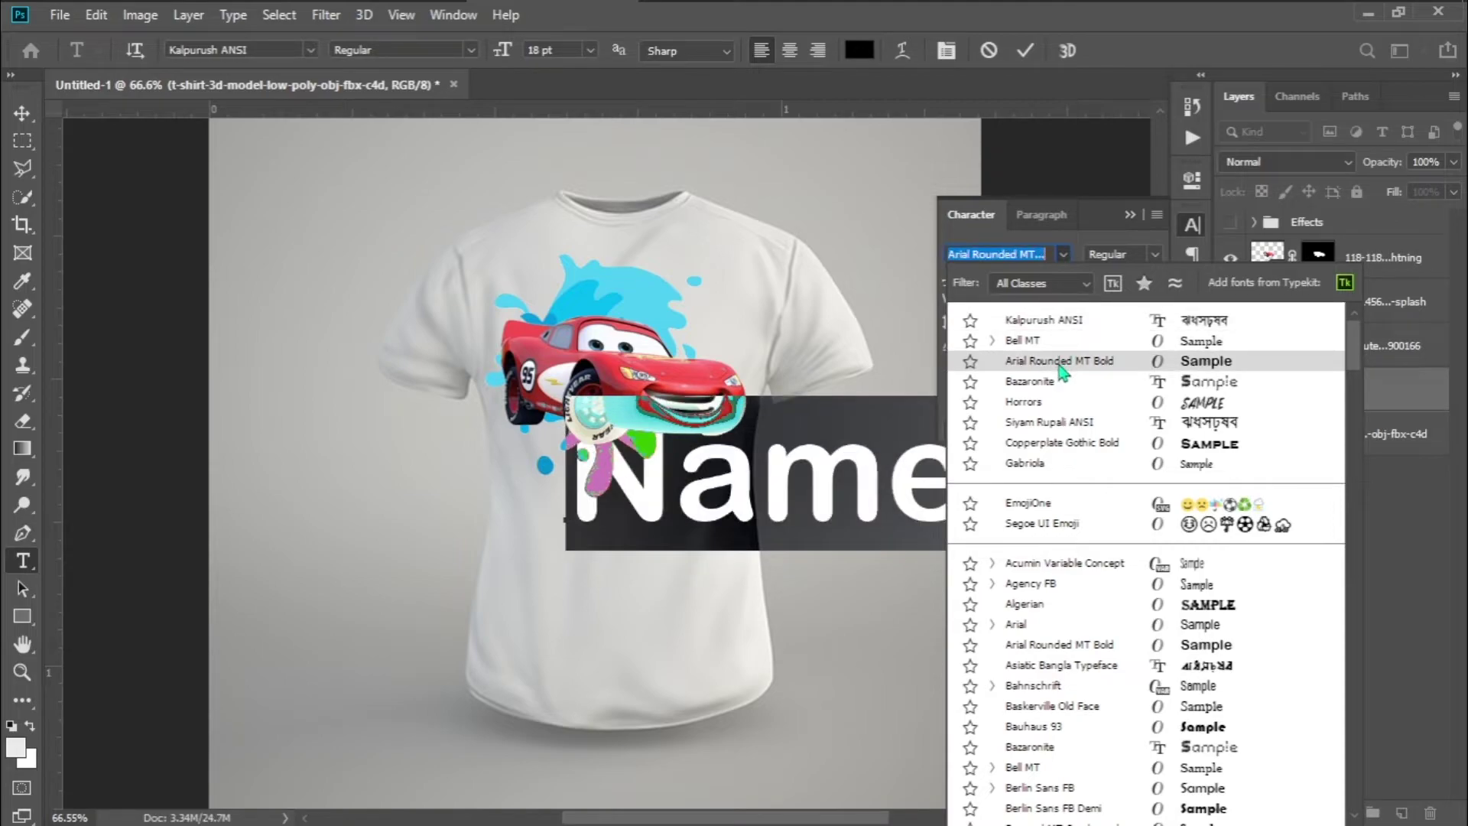
{"action": "left_click", "coordinate": [1060, 362]}
{"action": "left_click", "coordinate": [1192, 226]}
- Move the "Name" layer above the car layer, scale it to about 47%, and place it on the shirt below the car
{"action": "left_click_drag", "start_coordinate": [1335, 394], "coordinate": [1326, 234]}
{"action": "key", "text": "ctrl+t"}
{"action": "left_click_drag", "start_coordinate": [954, 402], "coordinate": [671, 491]}
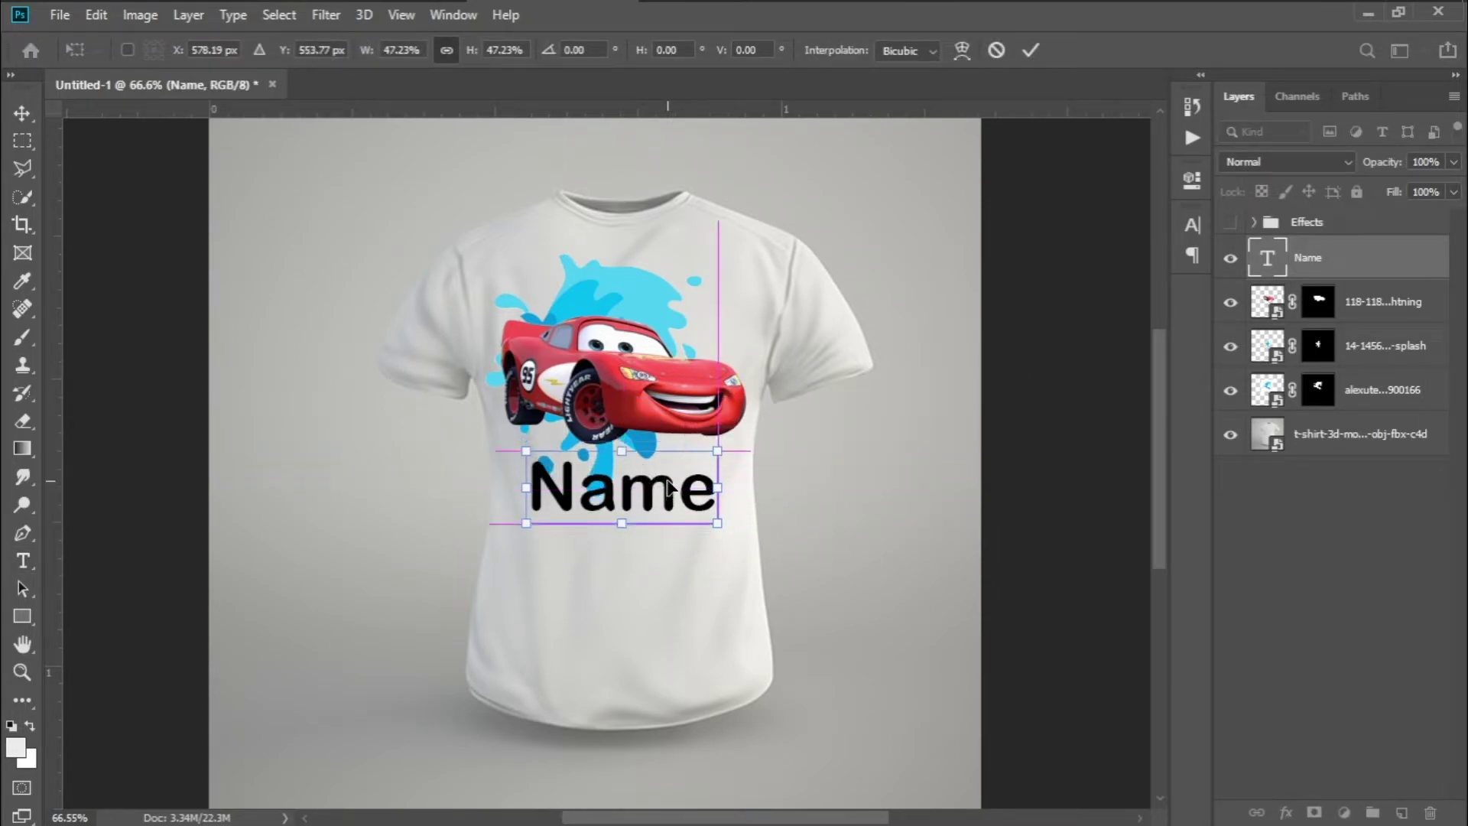
{"action": "left_click", "coordinate": [1198, 219]}
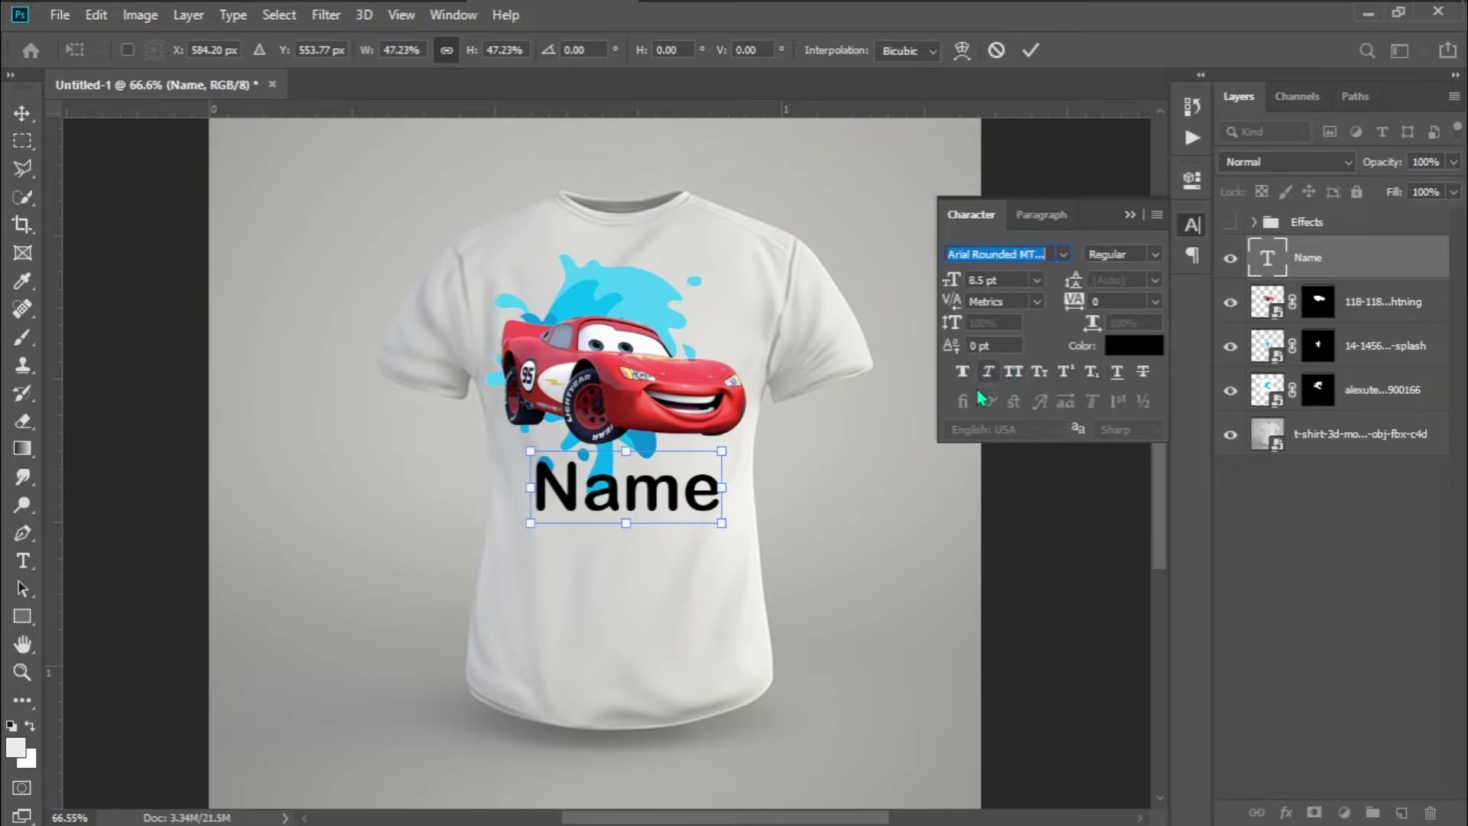
{"action": "key", "text": "Return"}
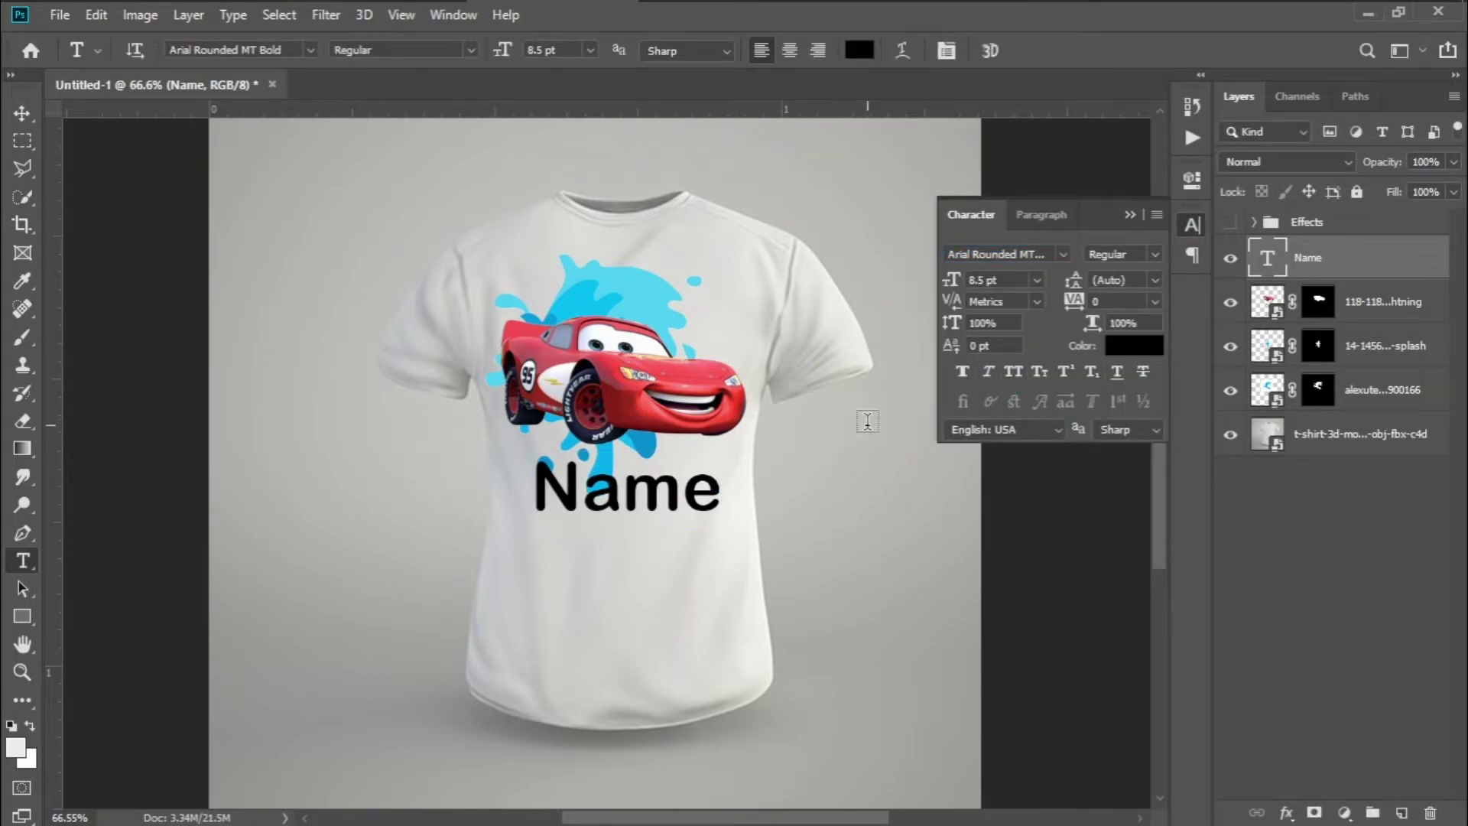
- Try the all-caps and small-caps styles on the "Name" text
{"action": "left_click", "coordinate": [1014, 373]}
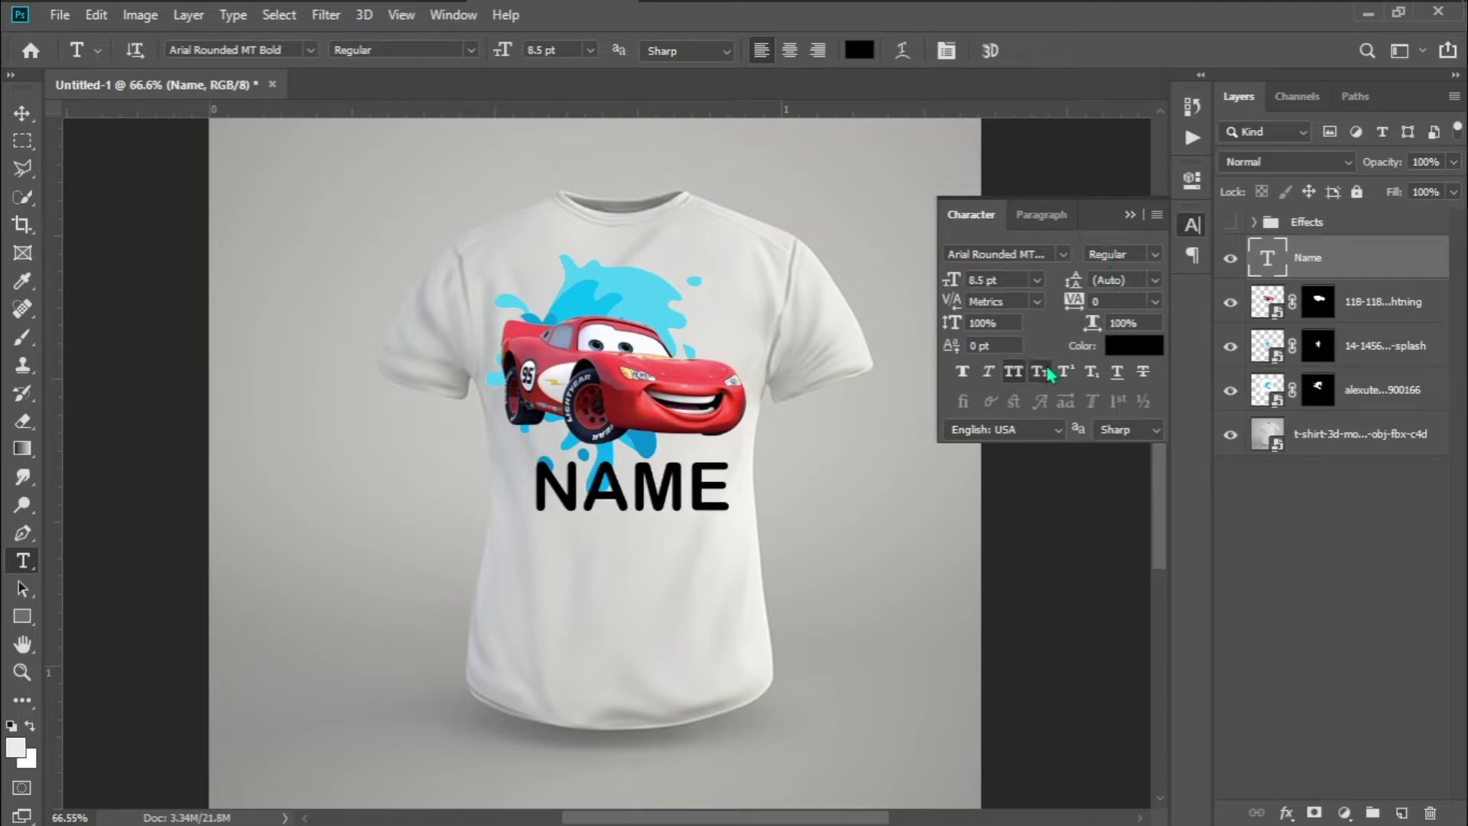
{"action": "left_click", "coordinate": [1048, 372]}
{"action": "left_click", "coordinate": [1047, 372]}
{"action": "left_click", "coordinate": [1131, 215]}
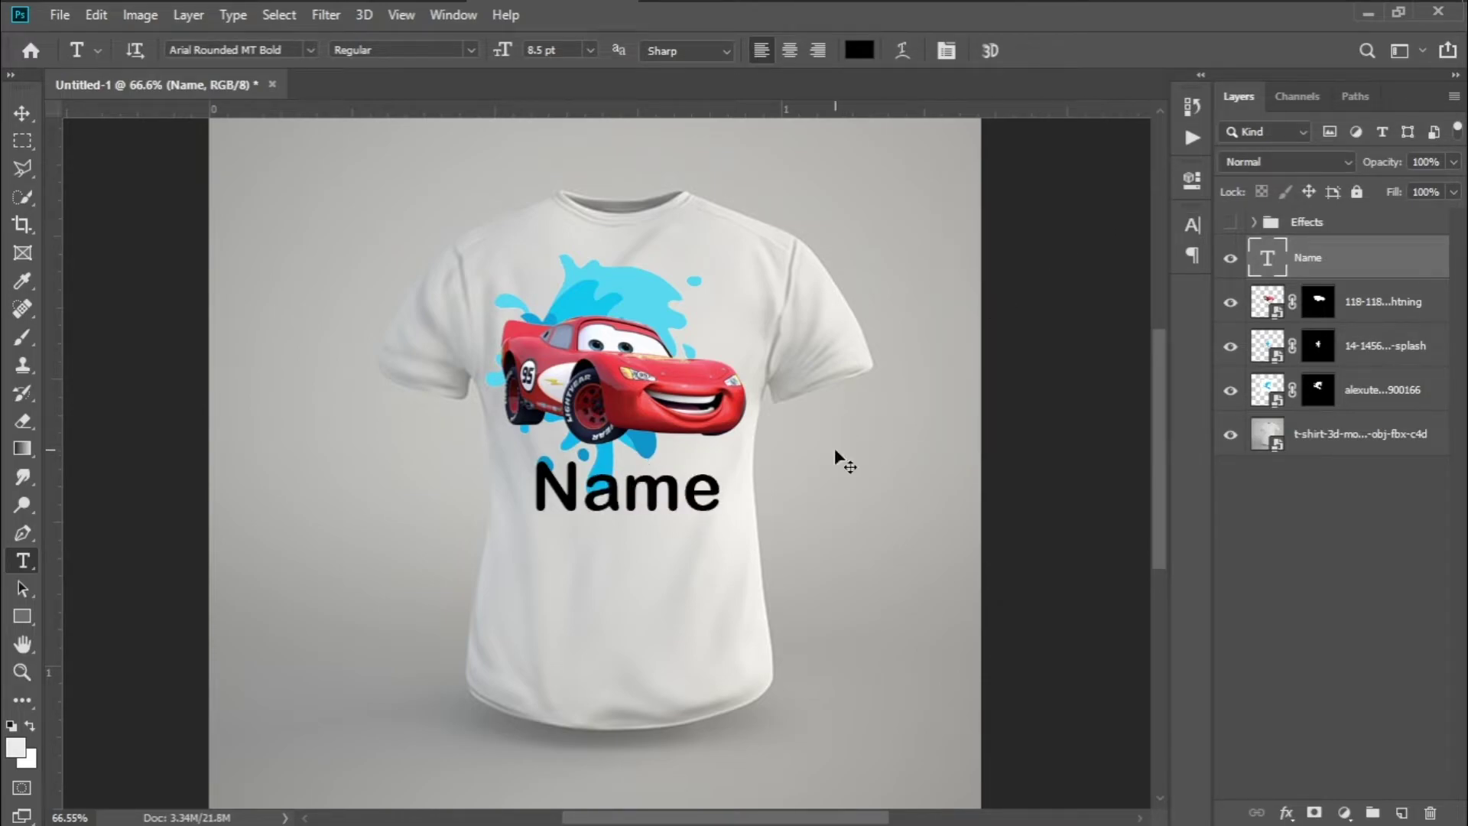
- Enlarge the "Name" text to about 9.36 pt and reposition it under the car
{"action": "key", "text": "ctrl+t"}
{"action": "left_click_drag", "start_coordinate": [723, 492], "coordinate": [658, 509]}
{"action": "key", "text": "Return"}
- Add a second text layer reading "Type something" below the "Name" text
{"action": "left_click", "coordinate": [521, 604]}
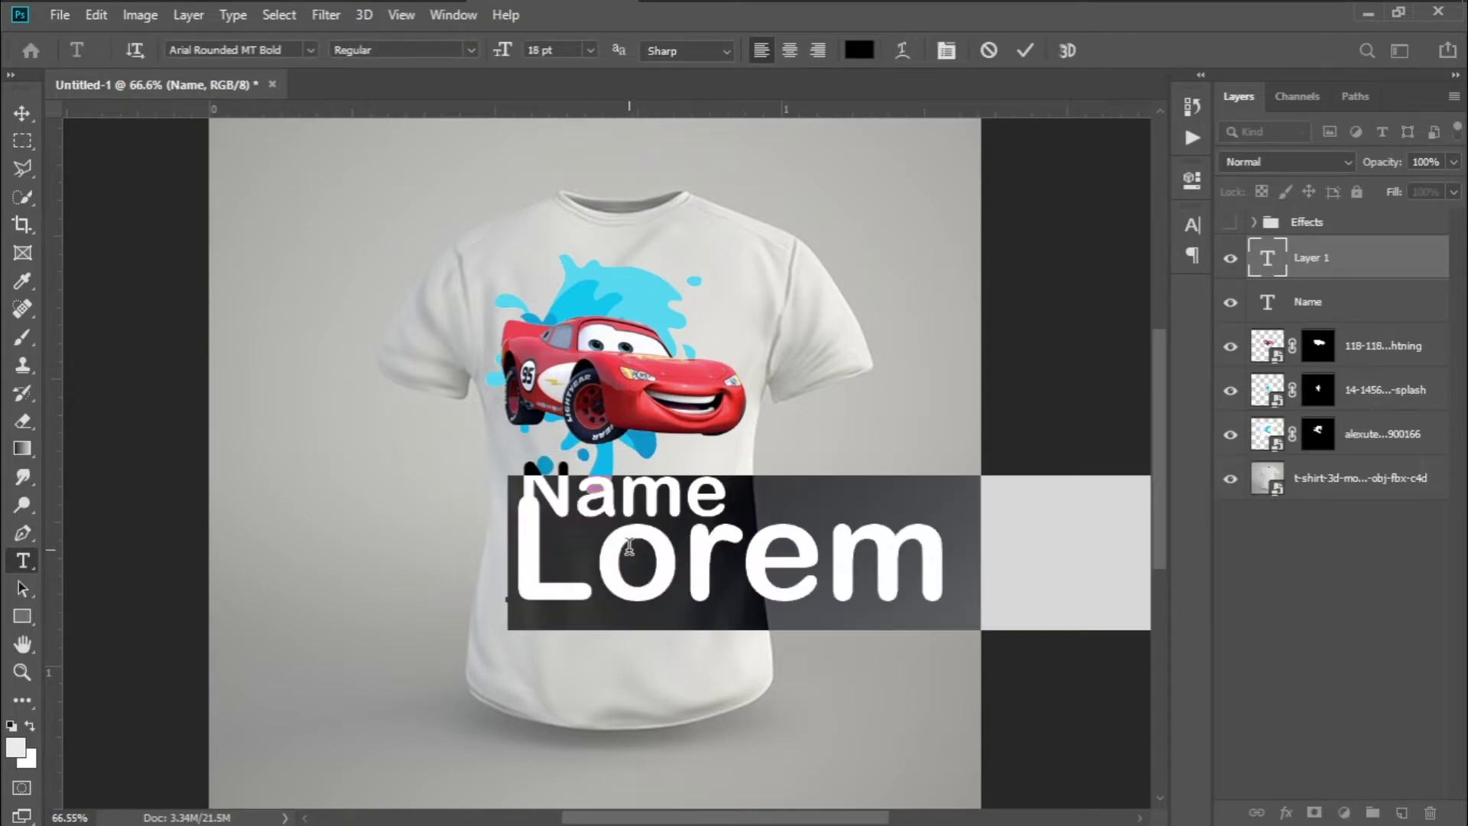
{"action": "key", "text": "BackSpace"}
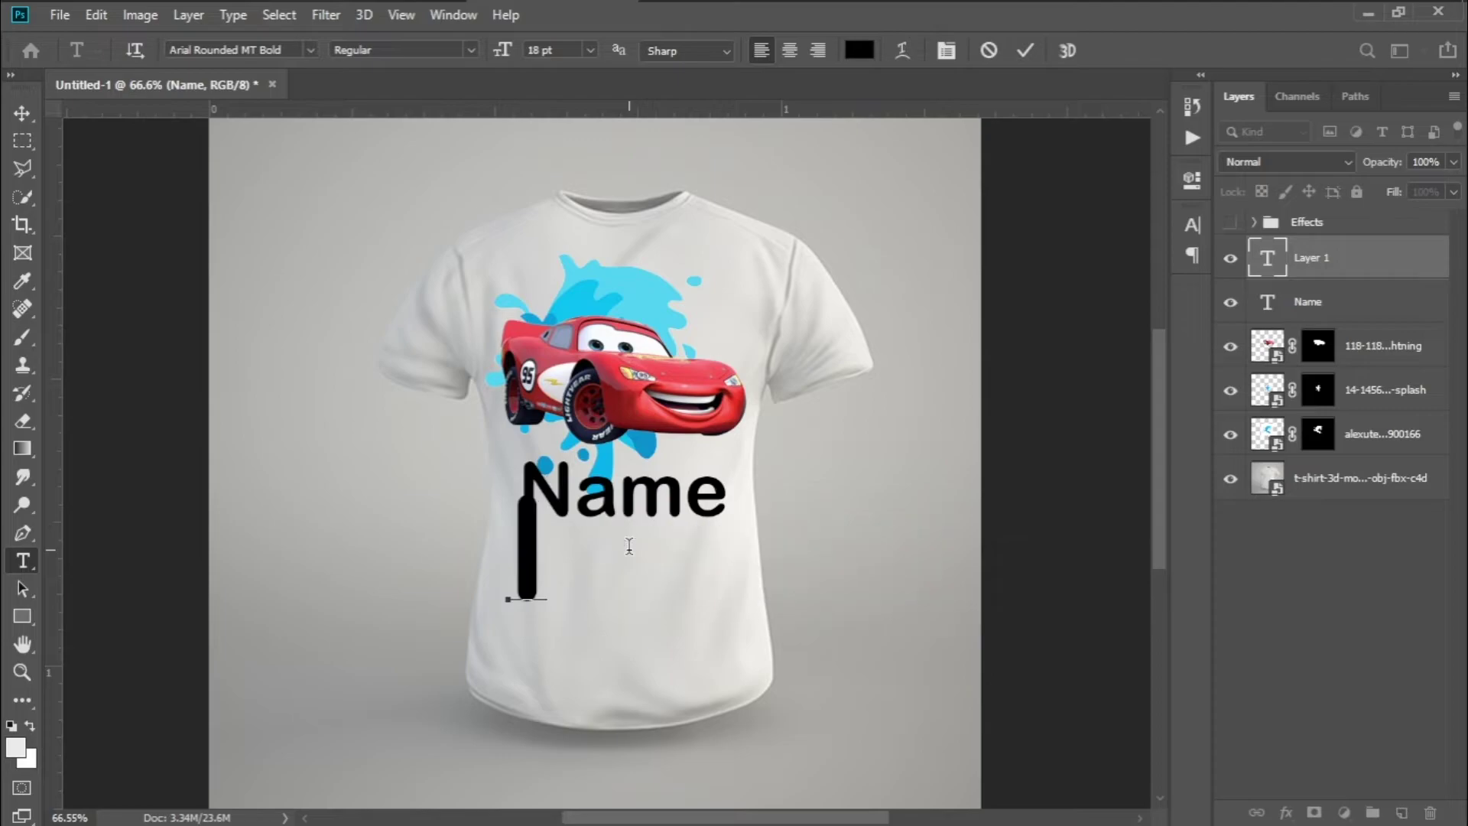
{"action": "type", "text": "paragra"}
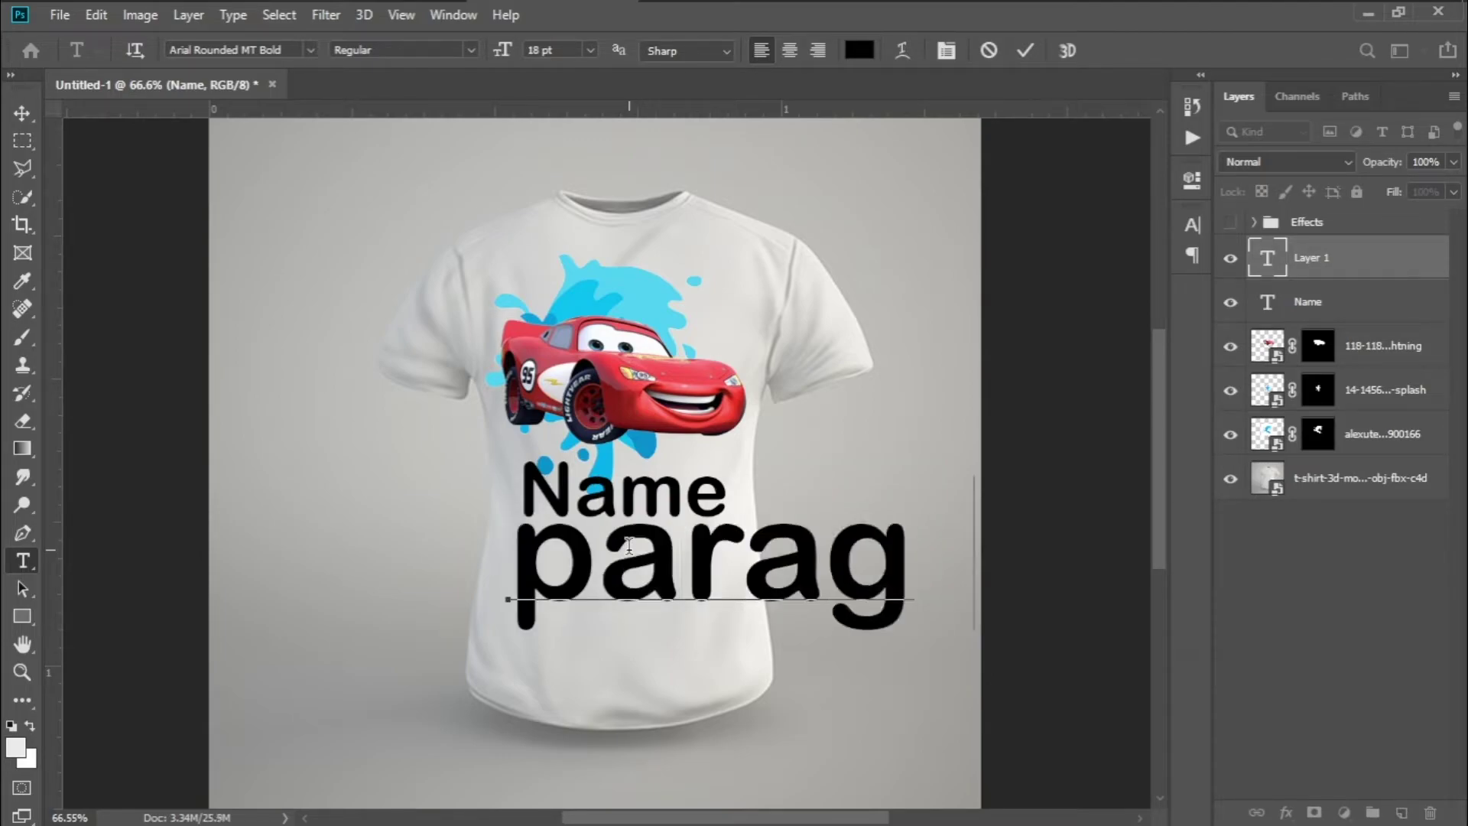
{"action": "key", "text": "BackSpace"}
{"action": "key", "text": "BackSpace"}
{"action": "key", "text": "BackSpace"}
{"action": "key", "text": "BackSpace"}
{"action": "key", "text": "BackSpace"}
{"action": "key", "text": "BackSpace"}
{"action": "key", "text": "BackSpace"}
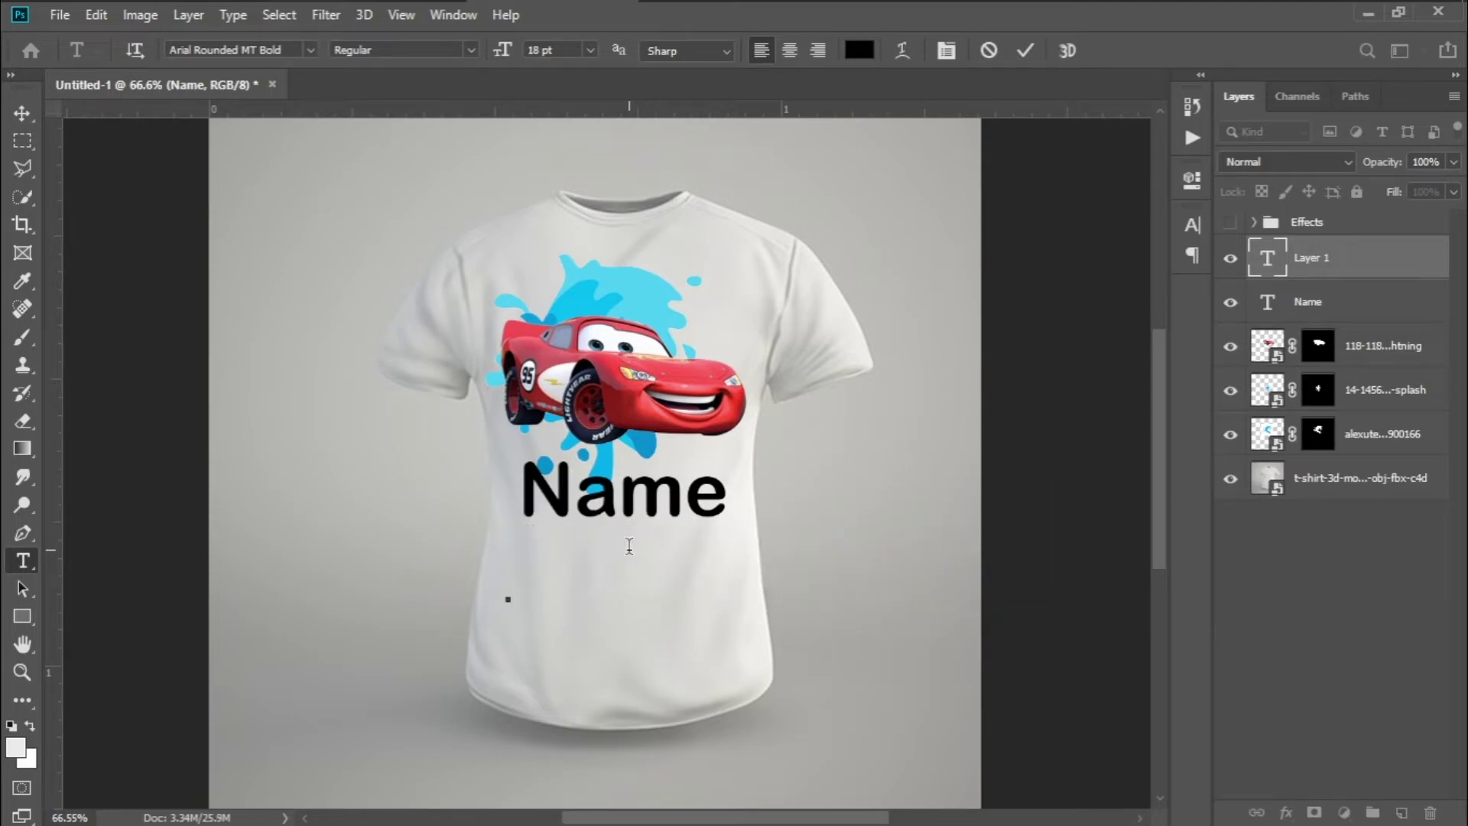
{"action": "type", "text": "Type so"}
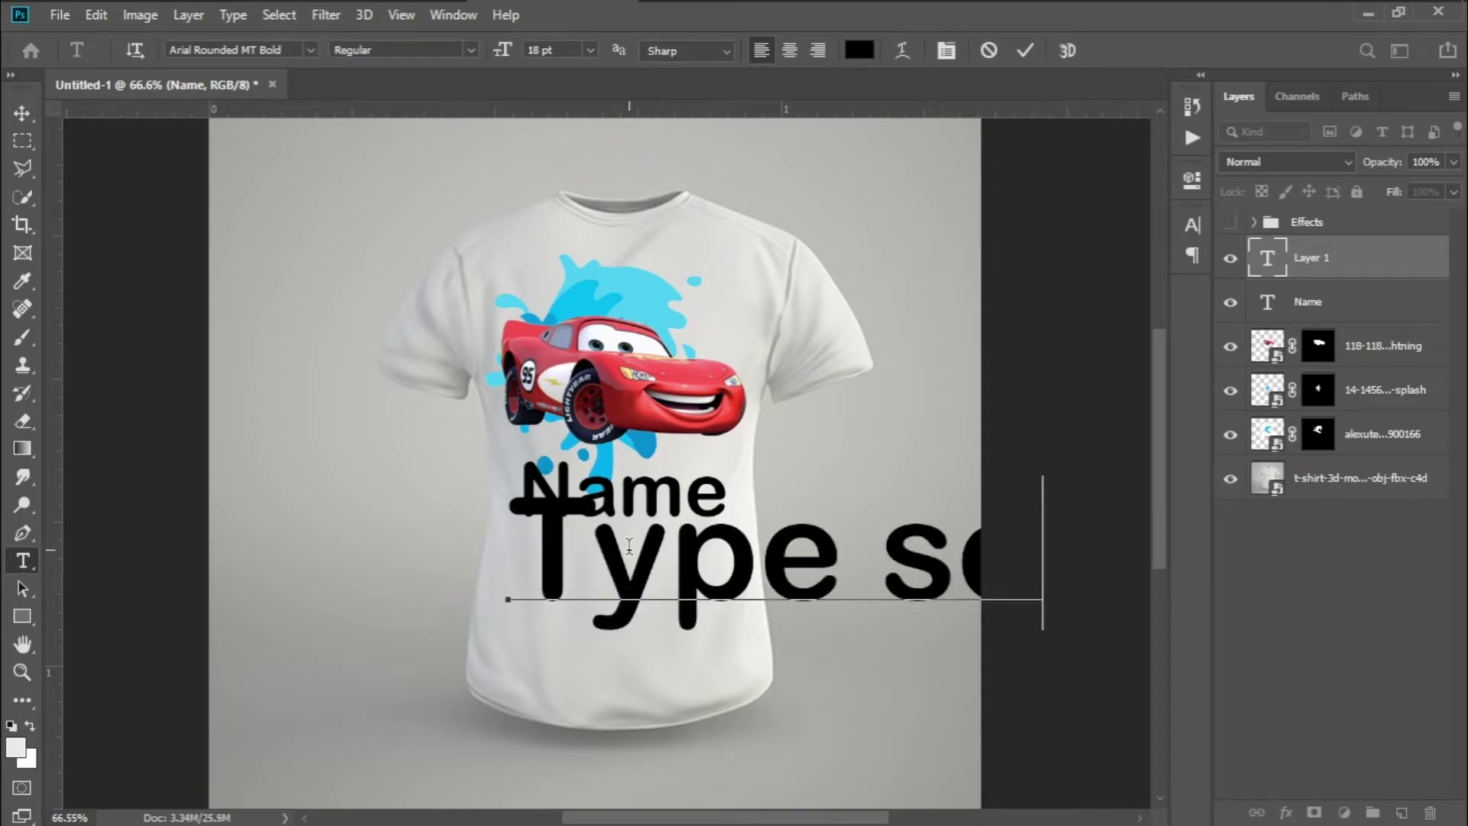
- Set the "Type something" text to 8 pt in the Bell MT font
{"action": "key", "text": "ctrl+a"}
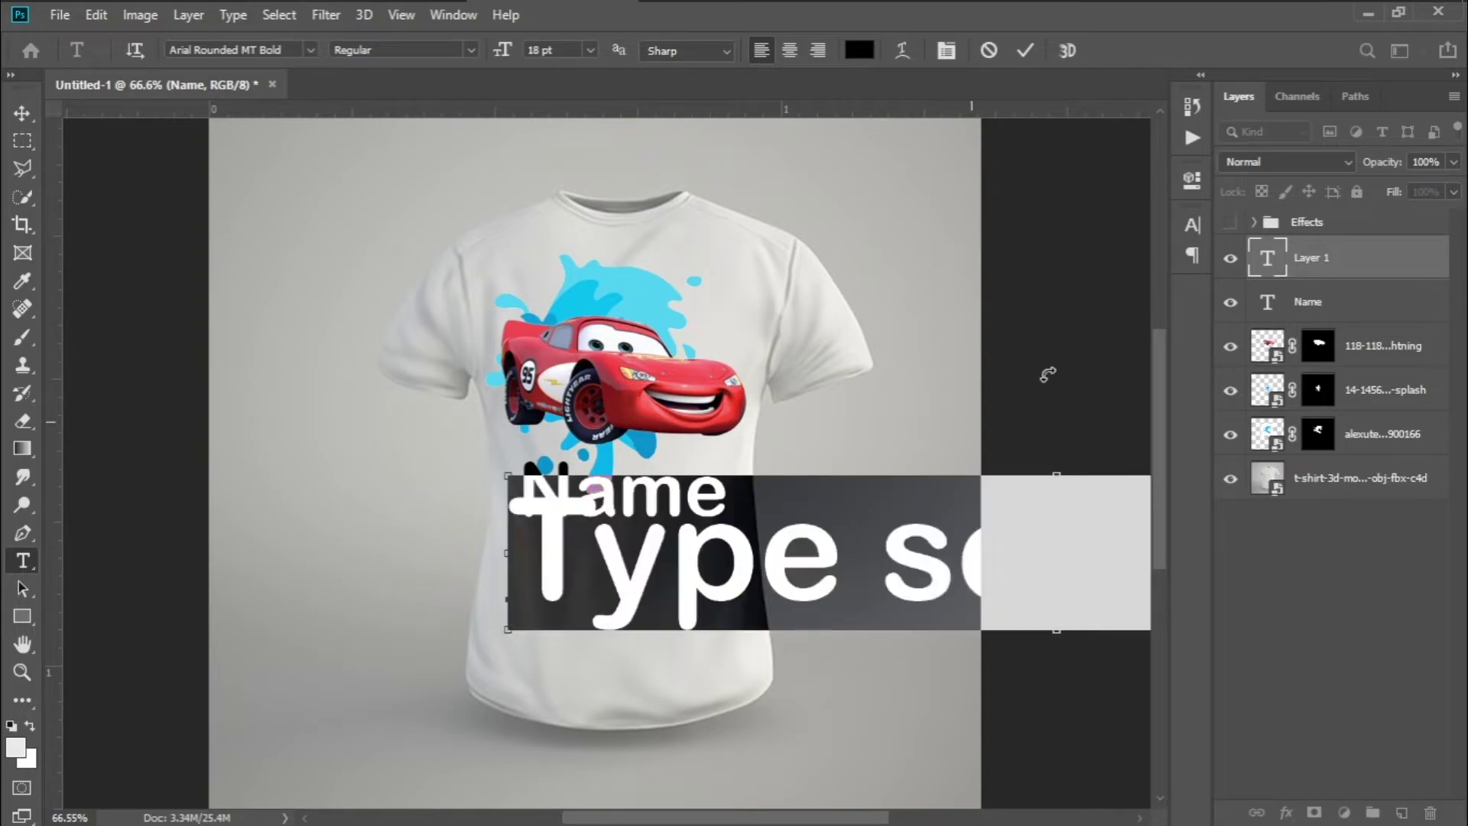
{"action": "left_click", "coordinate": [1193, 225]}
{"action": "left_click", "coordinate": [1037, 280]}
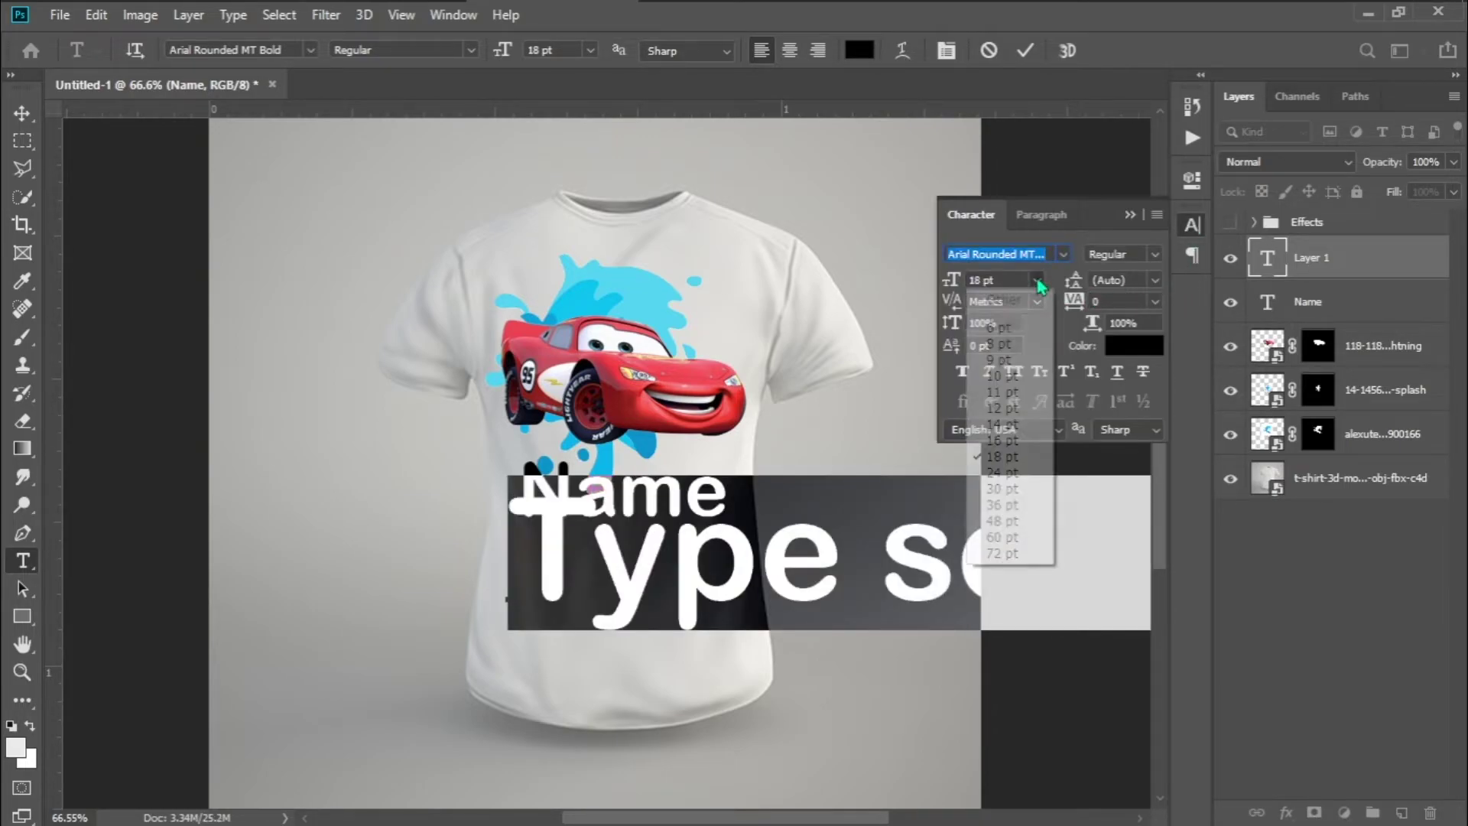
{"action": "left_click", "coordinate": [1003, 343]}
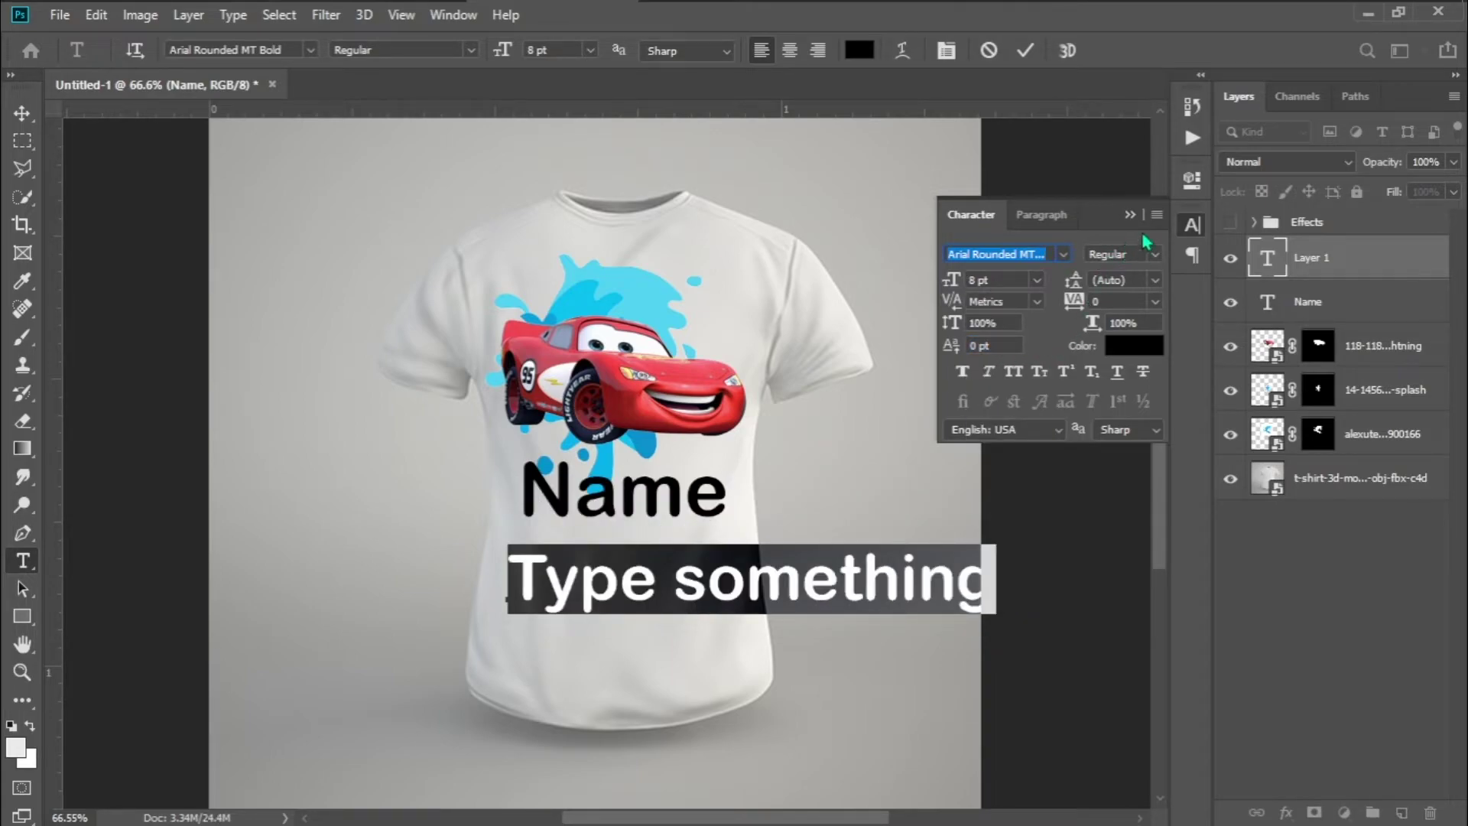
{"action": "left_click", "coordinate": [1063, 254]}
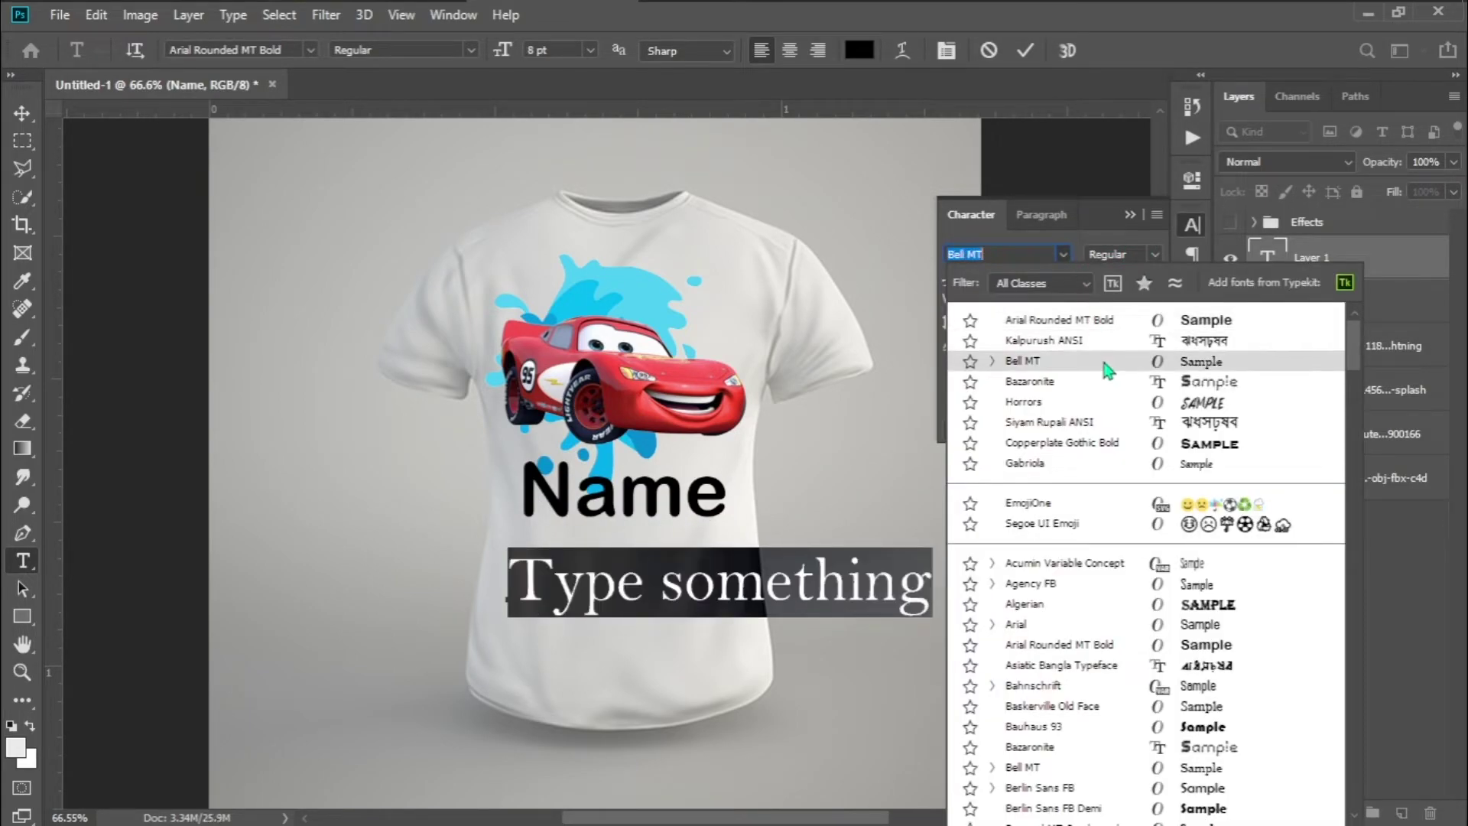
{"action": "left_click", "coordinate": [1112, 362]}
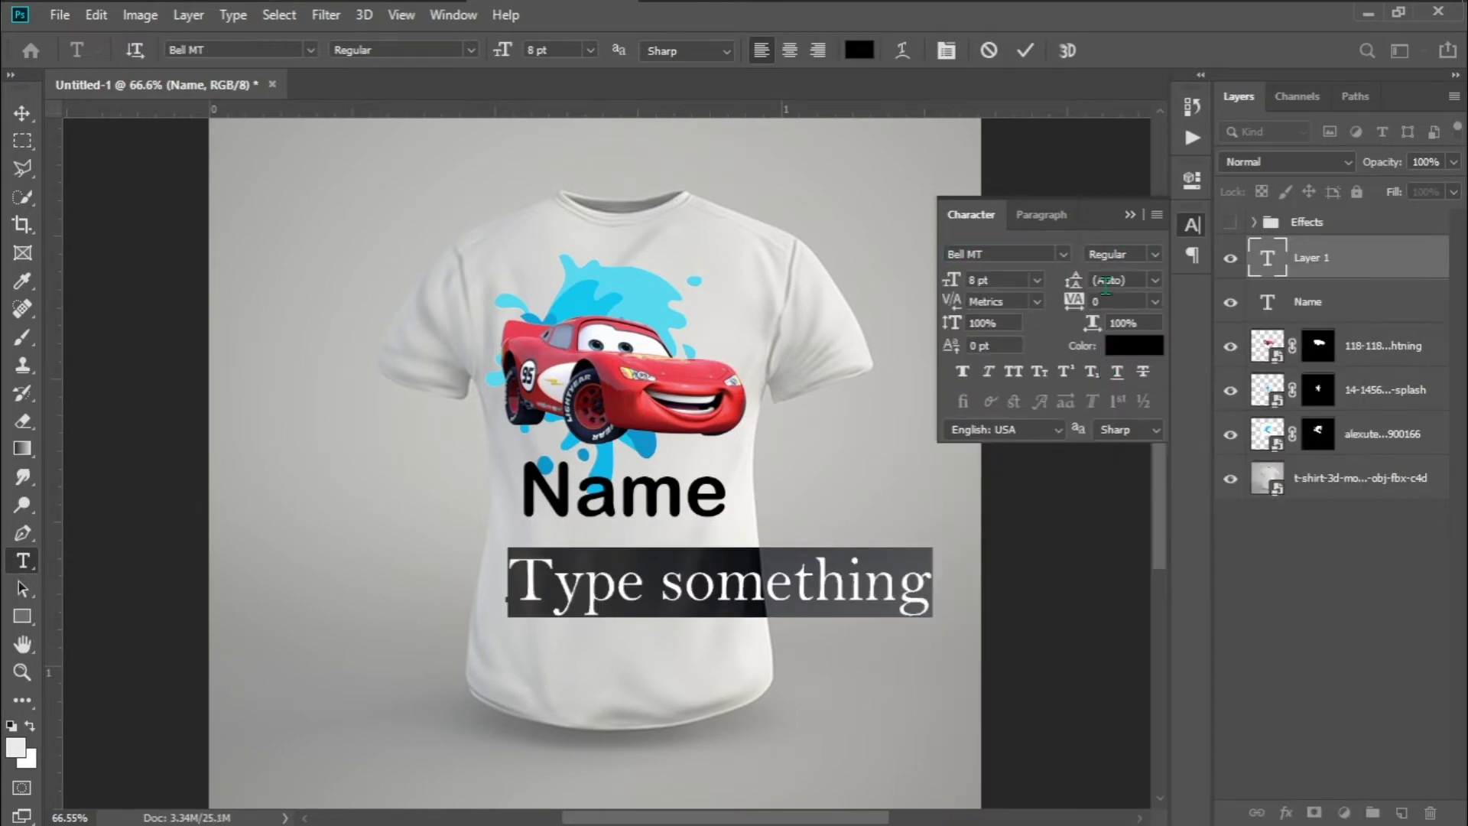
{"action": "left_click", "coordinate": [1038, 378]}
{"action": "left_click", "coordinate": [1039, 377]}
{"action": "left_click", "coordinate": [1129, 215]}
{"action": "key", "text": "ctrl+Return"}
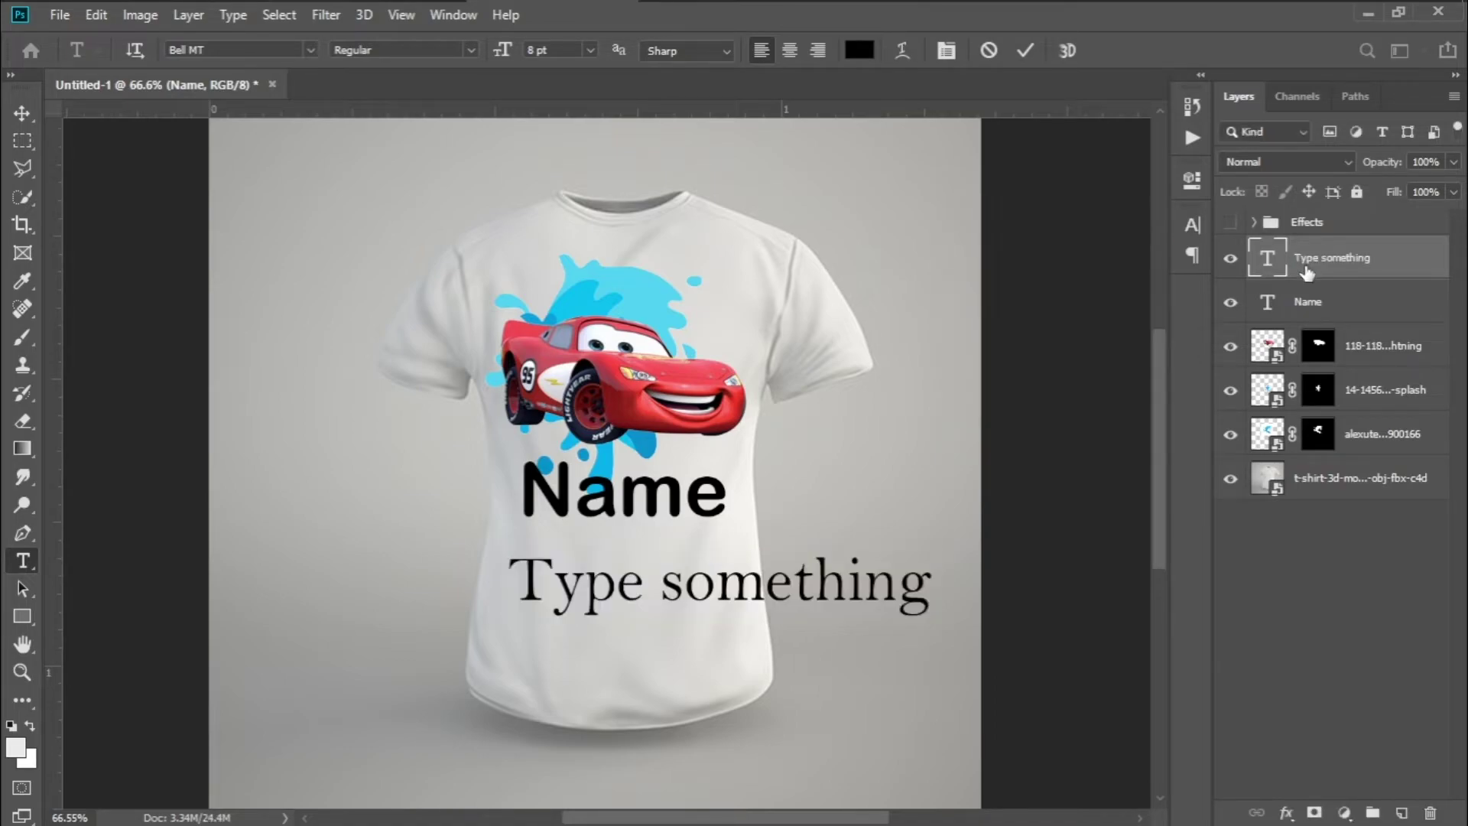
- Scale the "Type something" text to about 38% and center it just below the "Name" text
{"action": "key", "text": "ctrl+t"}
{"action": "left_click_drag", "start_coordinate": [938, 557], "coordinate": [668, 538]}
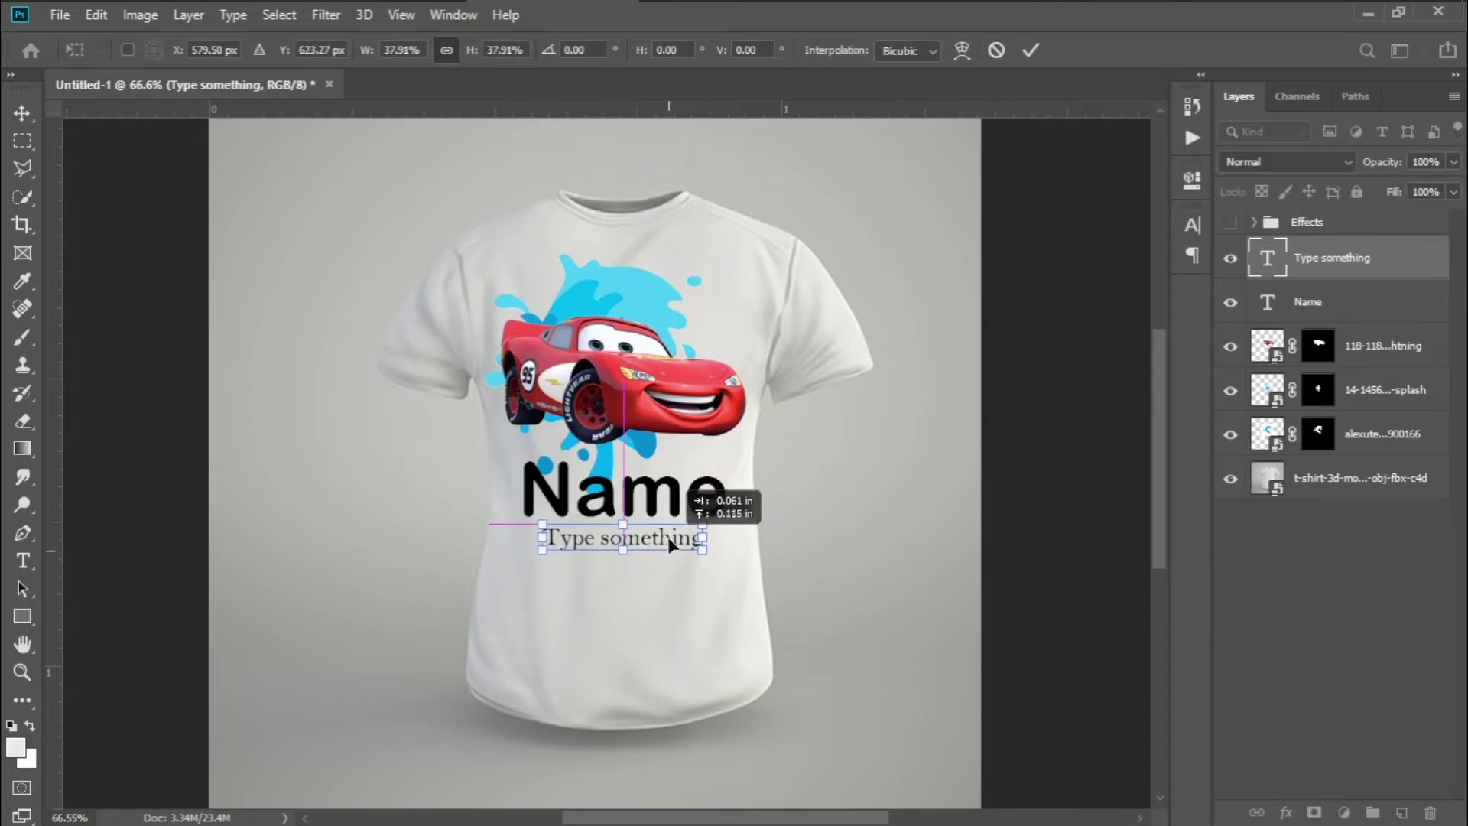
{"action": "key", "text": "Return"}
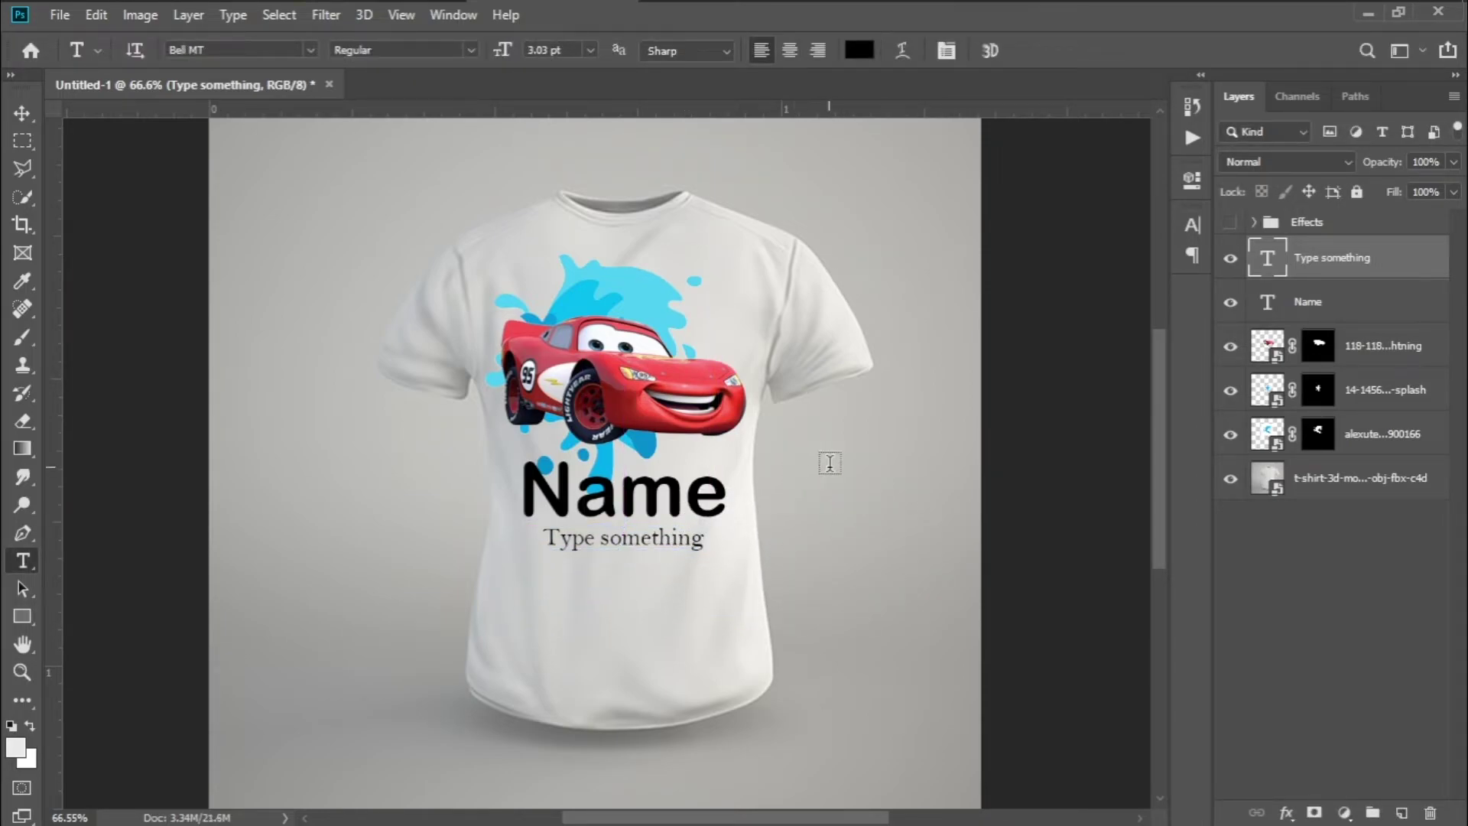
{"action": "left_click", "coordinate": [601, 508]}
{"action": "double_click", "coordinate": [641, 504]}
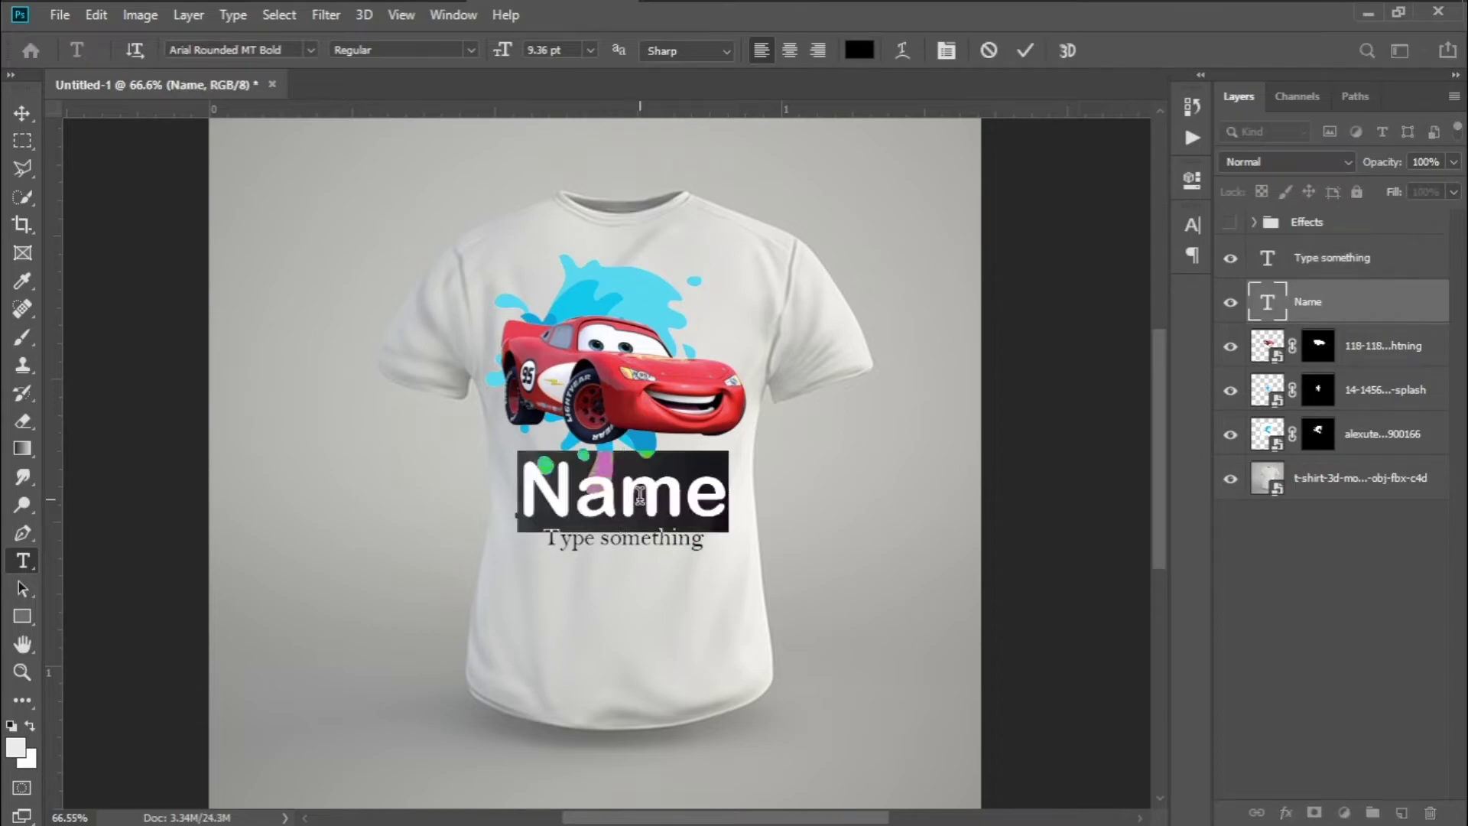
{"action": "left_click", "coordinate": [1293, 307]}
{"action": "left_click", "coordinate": [1300, 265]}
{"action": "left_click", "coordinate": [637, 549]}
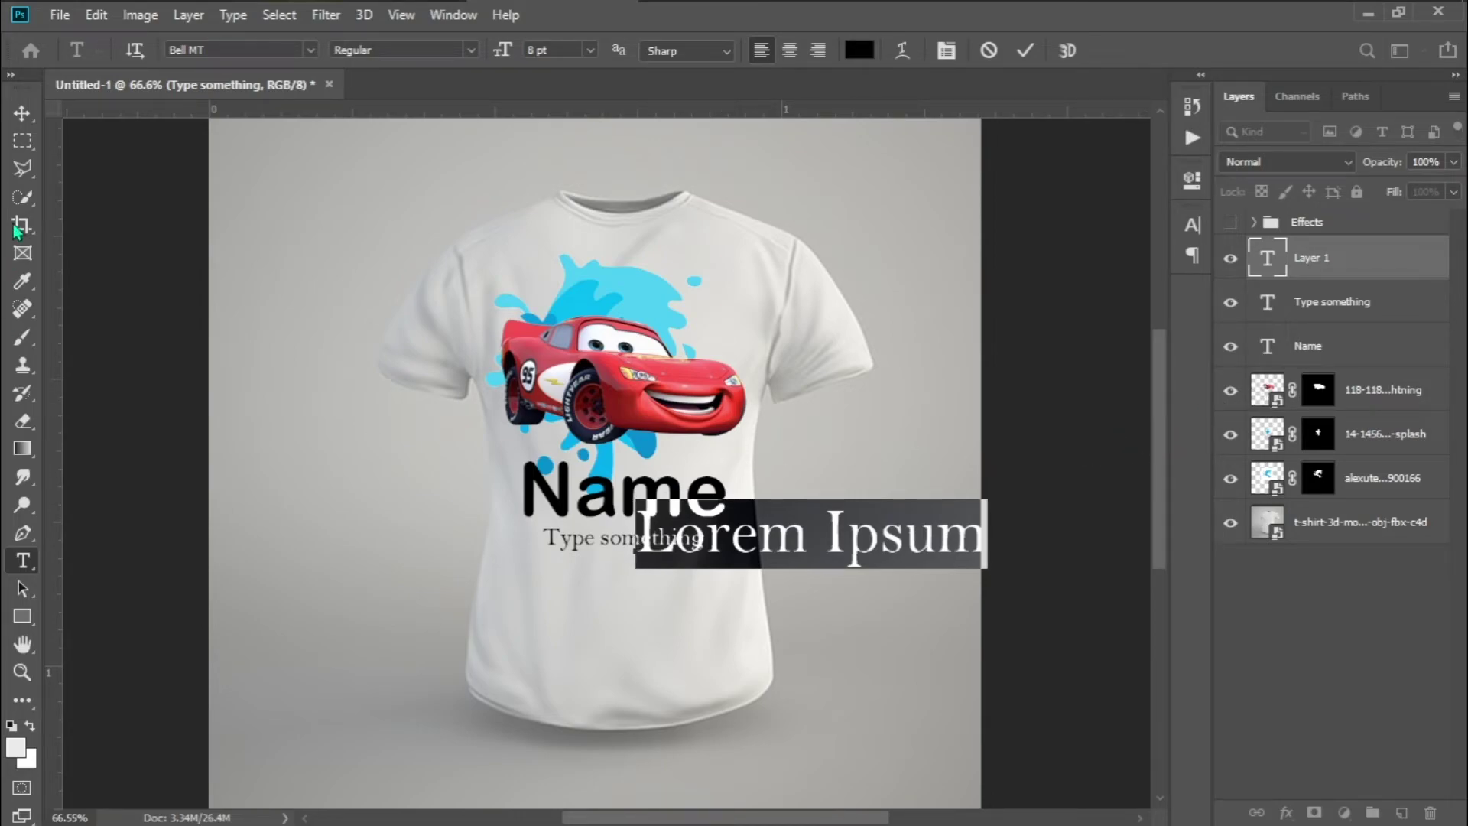
{"action": "left_click", "coordinate": [22, 168]}
{"action": "key", "text": "Delete"}
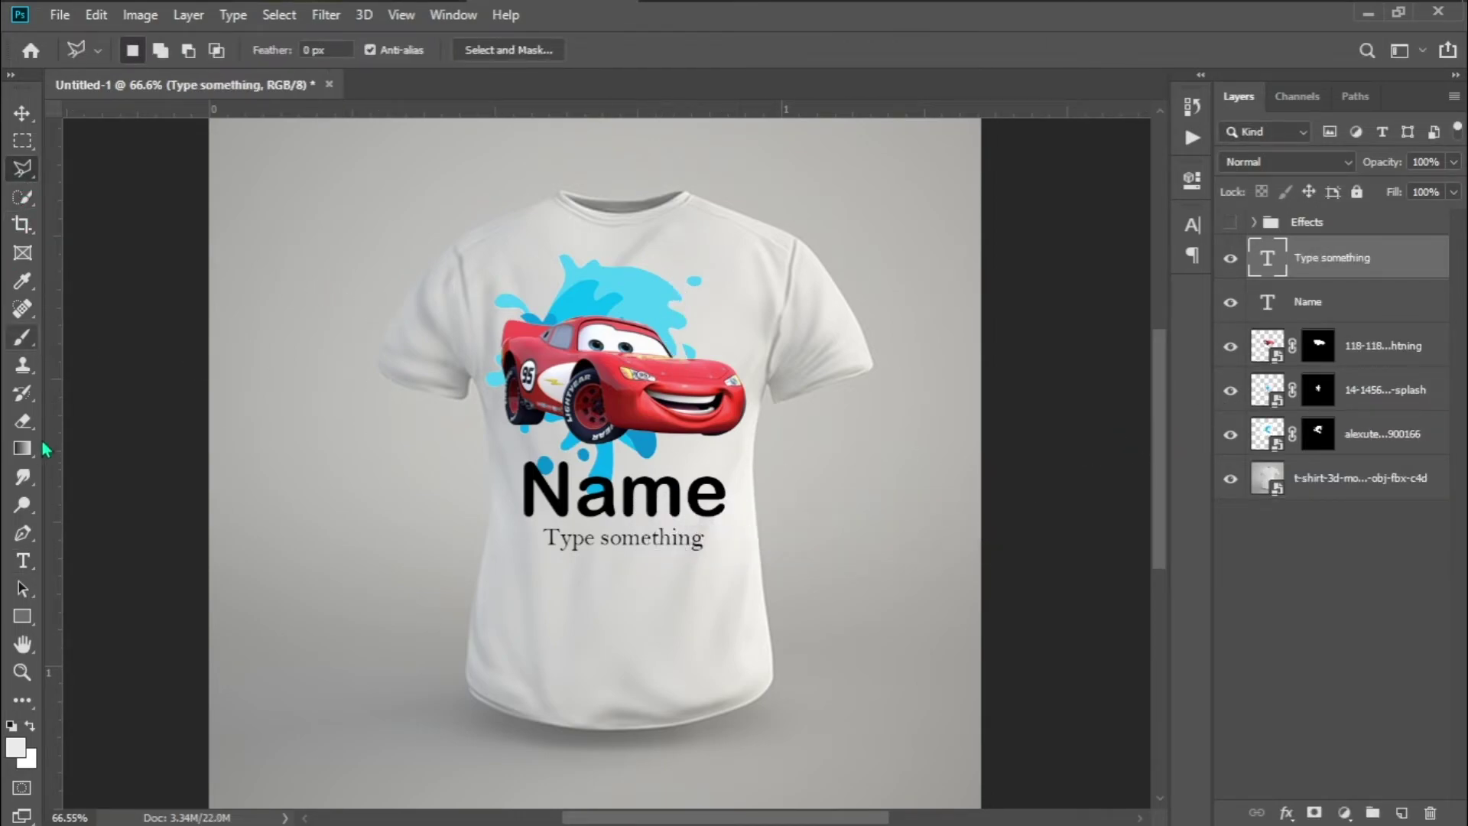
- Replace the "Type something" text with "Car Washing Simulator"
{"action": "left_click", "coordinate": [22, 561]}
{"action": "left_click", "coordinate": [569, 538]}
{"action": "key", "text": "ctrl+a"}
{"action": "key", "text": "ctrl+a"}
{"action": "type", "text": "Car W"}
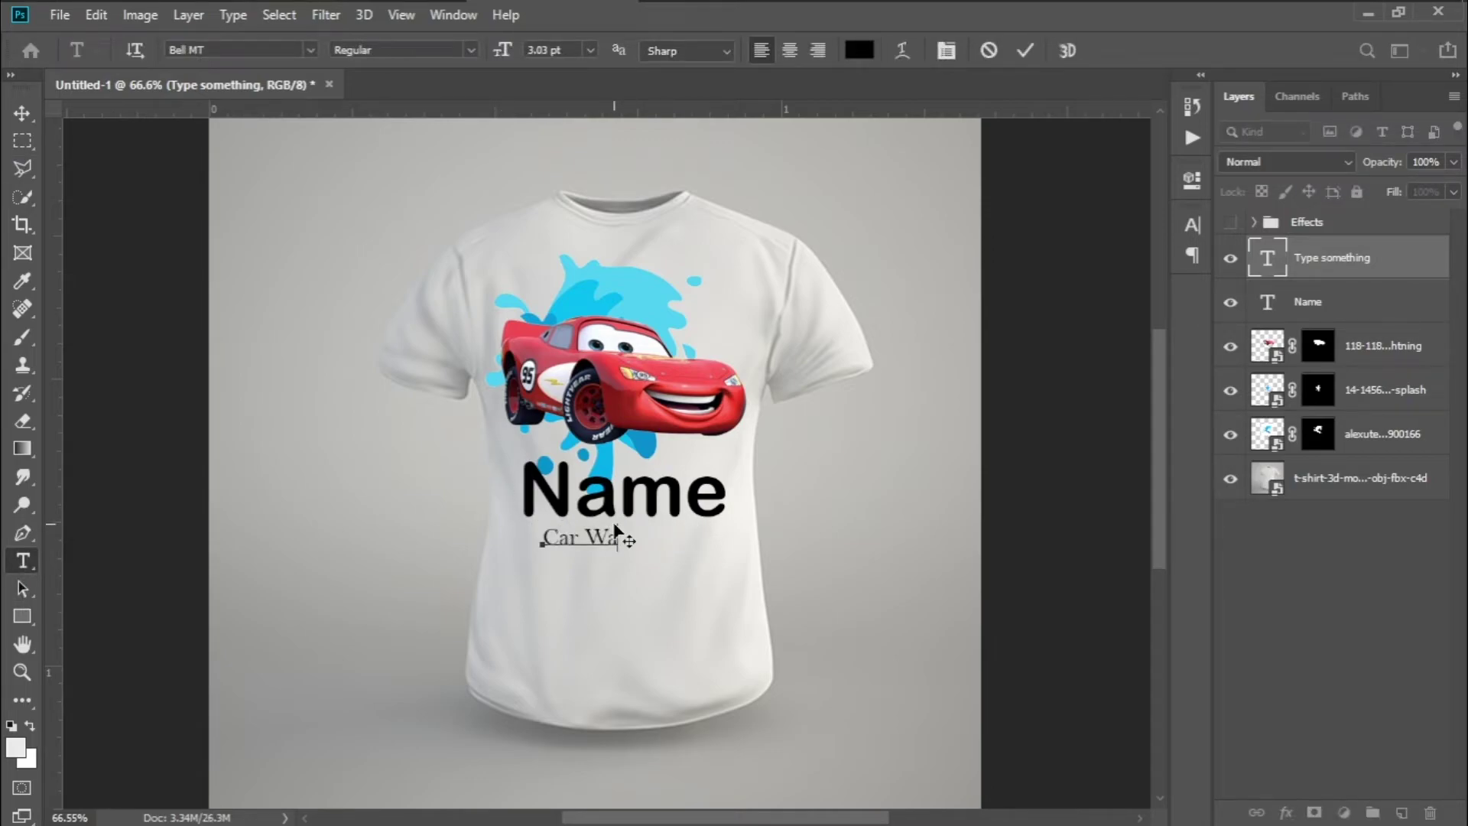
{"action": "type", "text": "ashing Simulator"}
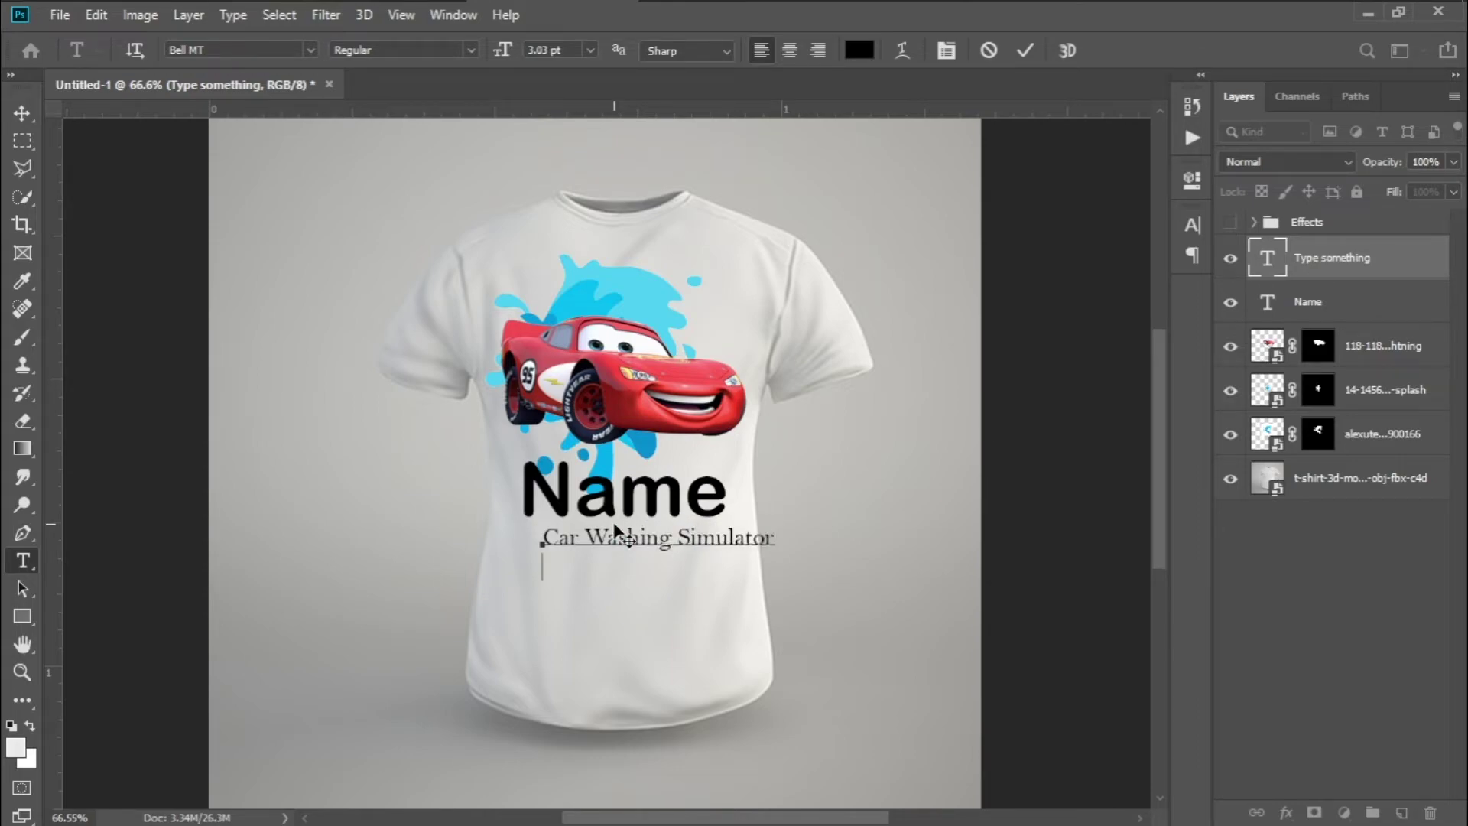
{"action": "left_click", "coordinate": [1323, 257]}
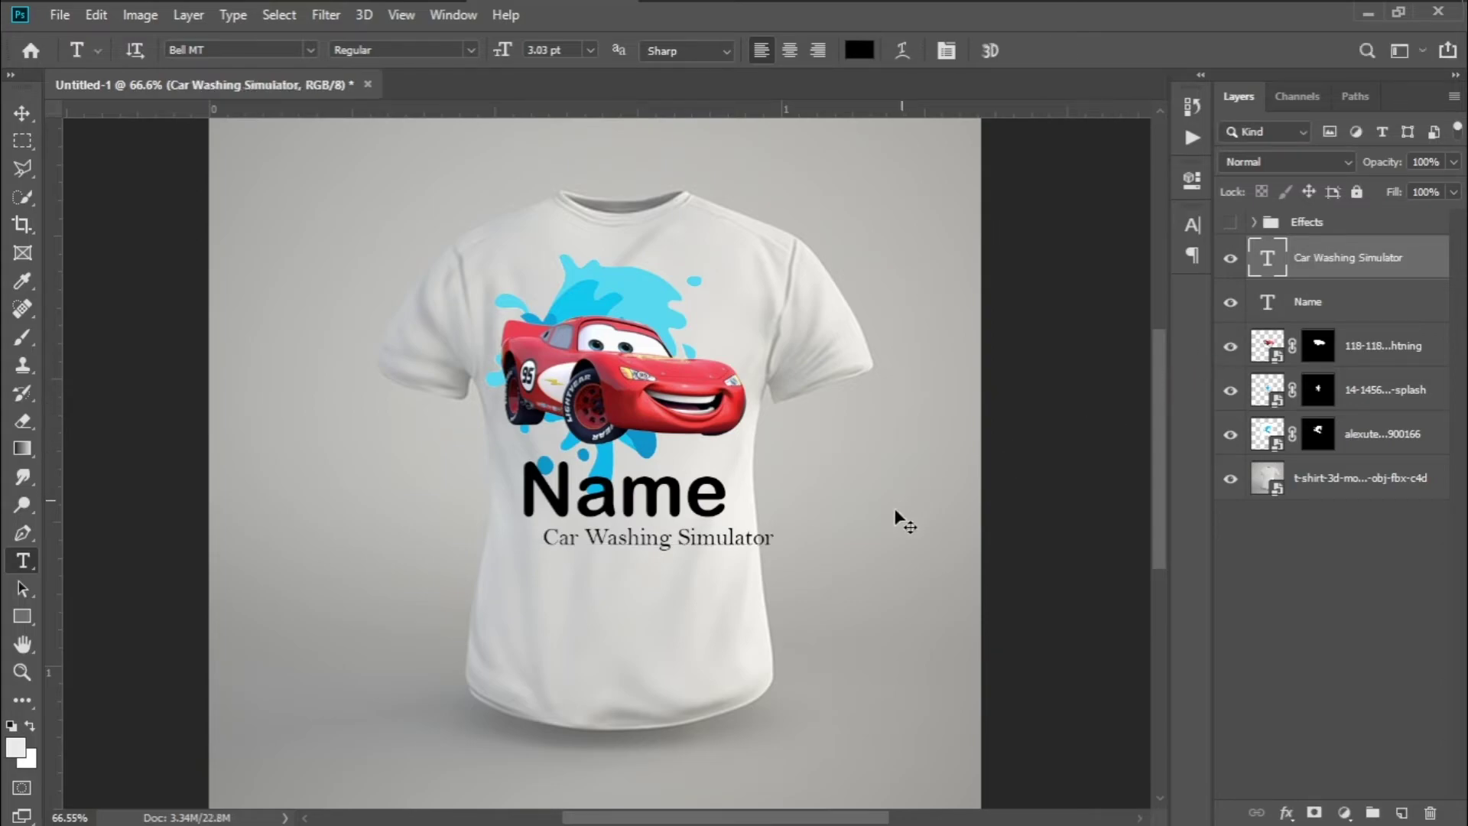
- Scale the "Car Washing Simulator" line down to about 2.74 pt and align it to the width of the "Name" text above
{"action": "key", "text": "ctrl+t"}
{"action": "left_click_drag", "start_coordinate": [794, 539], "coordinate": [663, 530]}
{"action": "key", "text": "Return"}
- Replace the large "Name" text with "Game"
{"action": "key", "text": "t"}
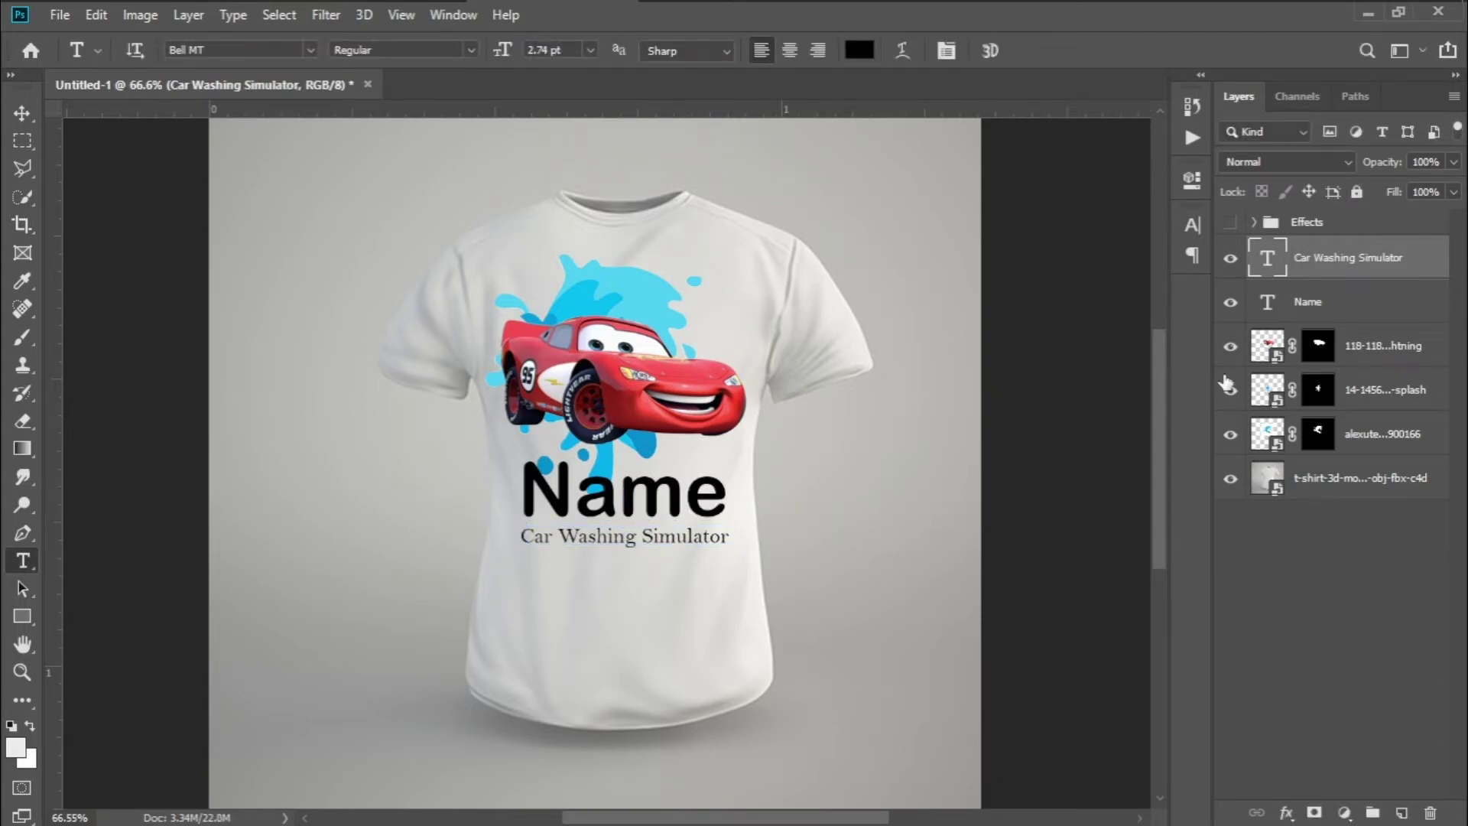
{"action": "left_click", "coordinate": [1316, 302]}
{"action": "left_click", "coordinate": [678, 503]}
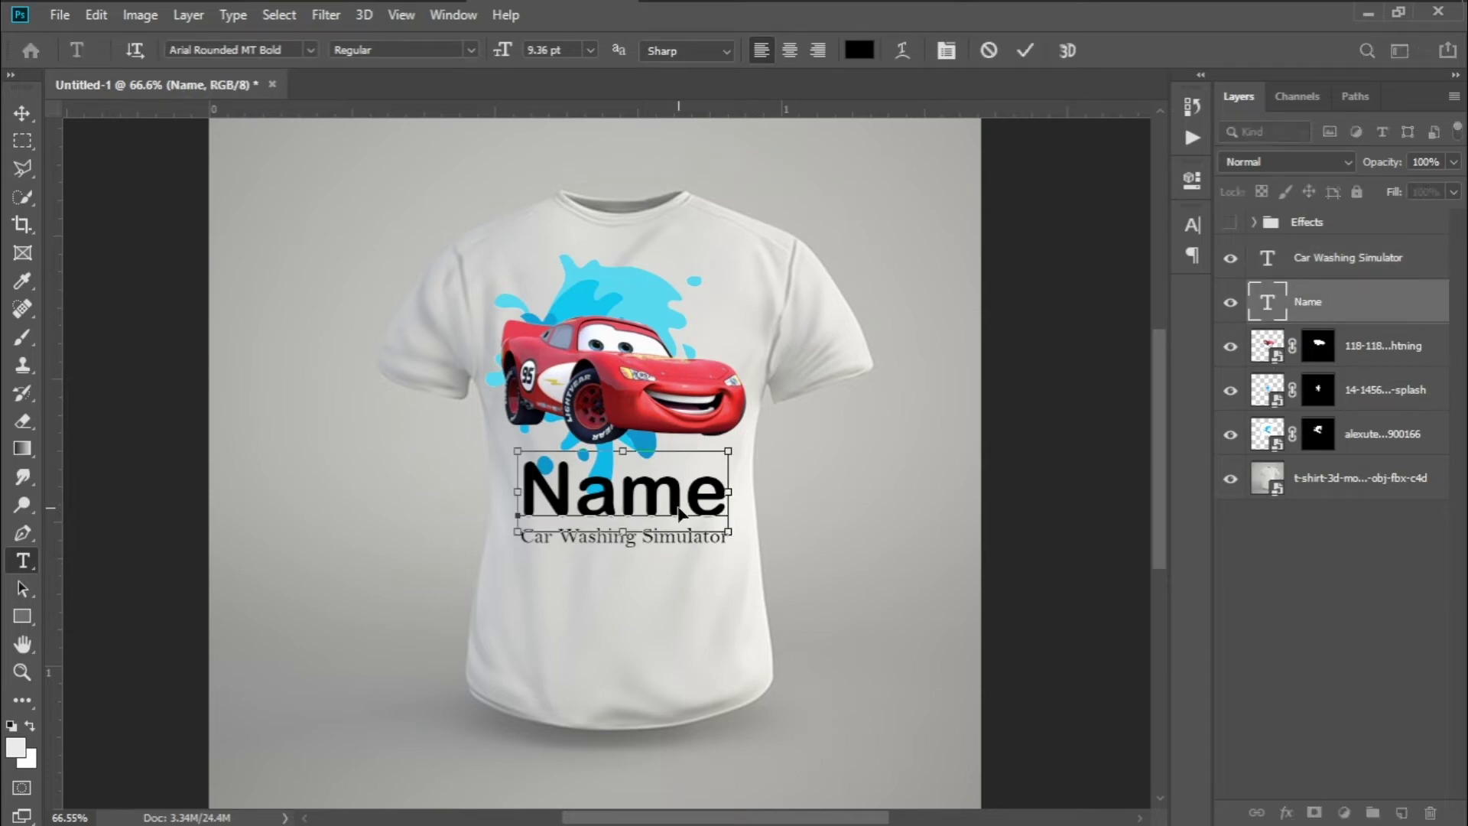
{"action": "key", "text": "ctrl+a"}
{"action": "type", "text": "Games"}
{"action": "key", "text": "BackSpace"}
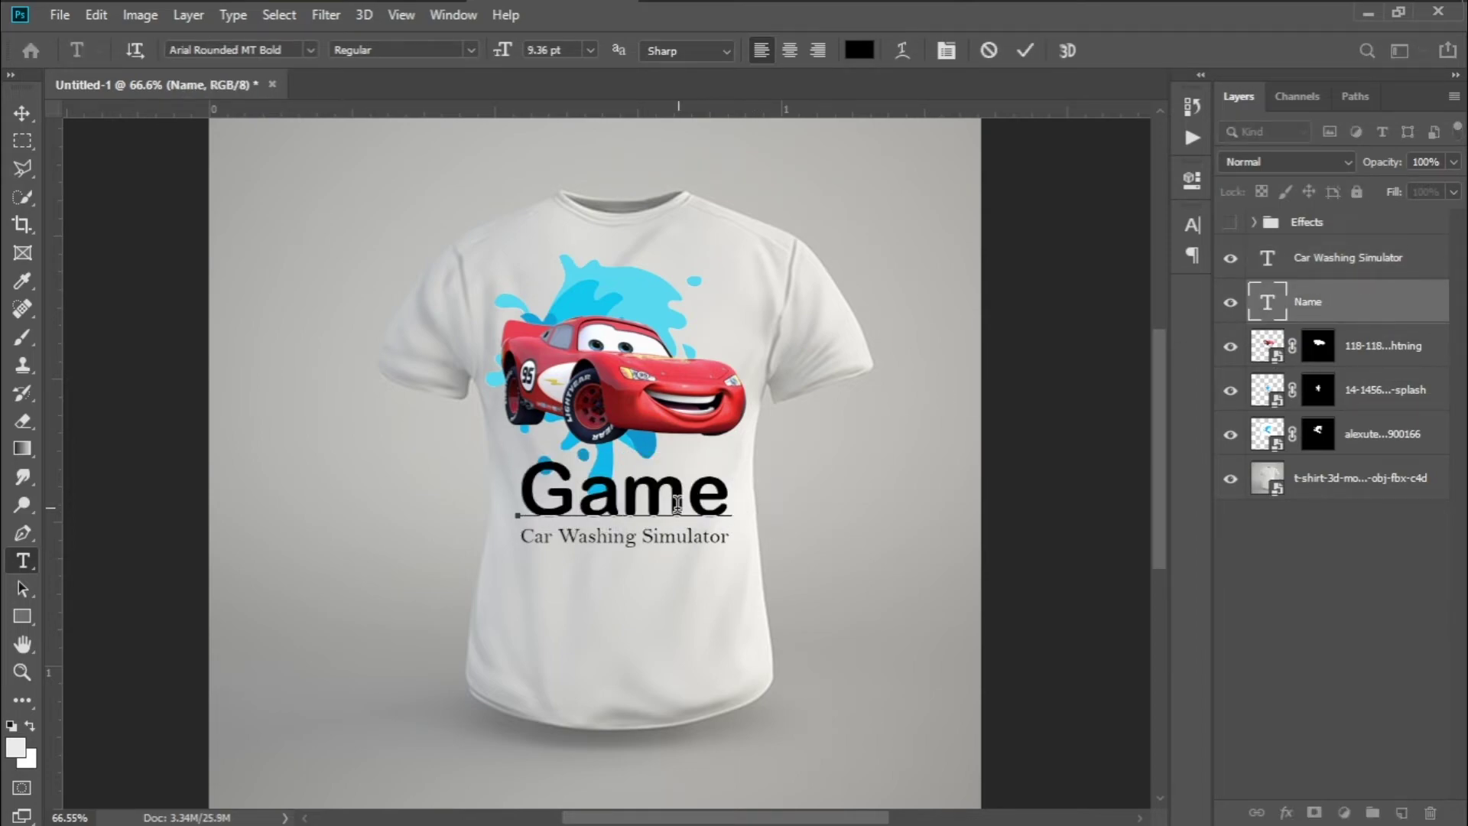
{"action": "left_click", "coordinate": [1304, 302]}
{"action": "key", "text": "ctrl+s"}
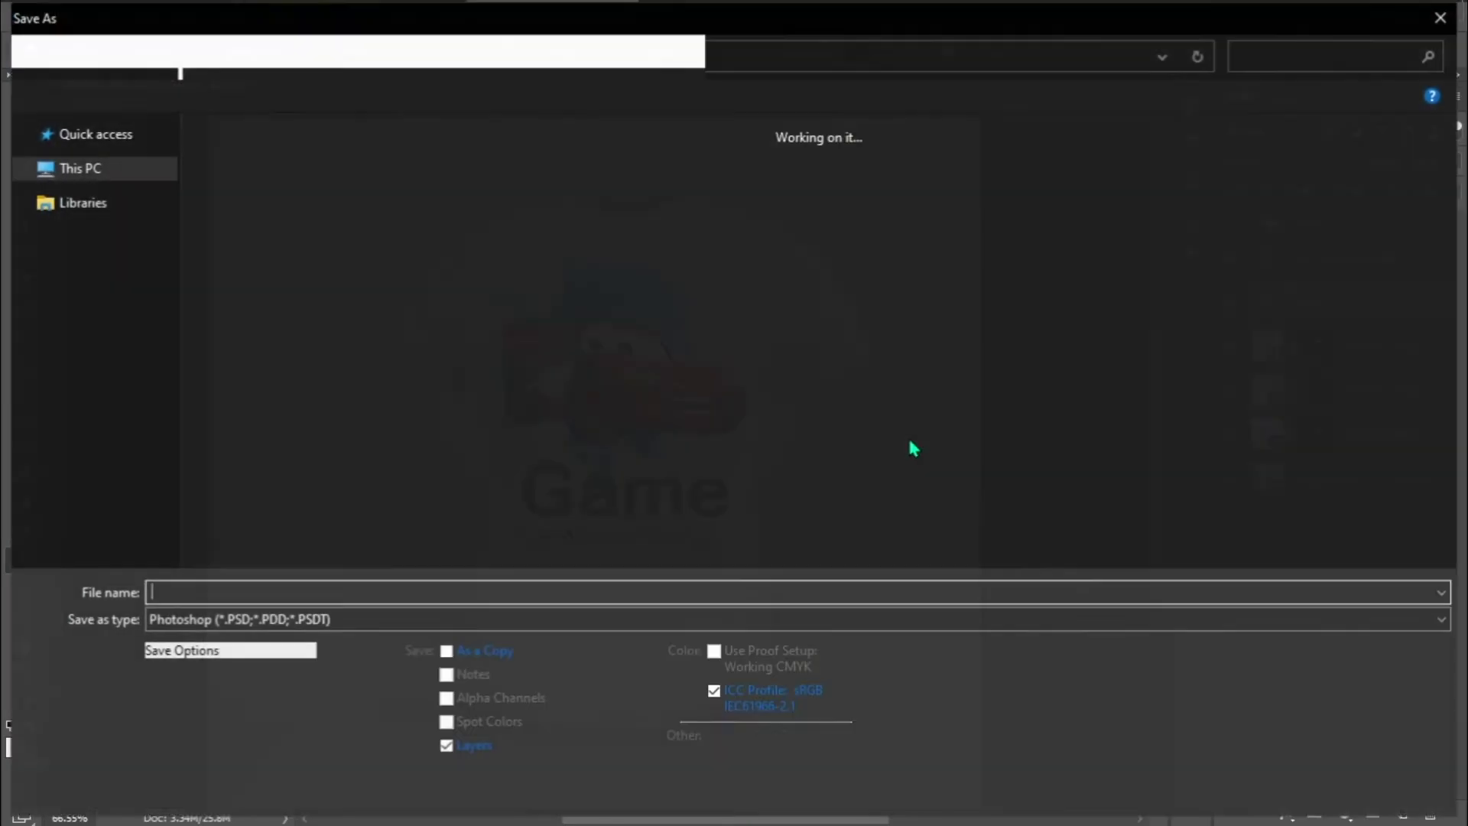
{"action": "left_click", "coordinate": [1450, 27]}
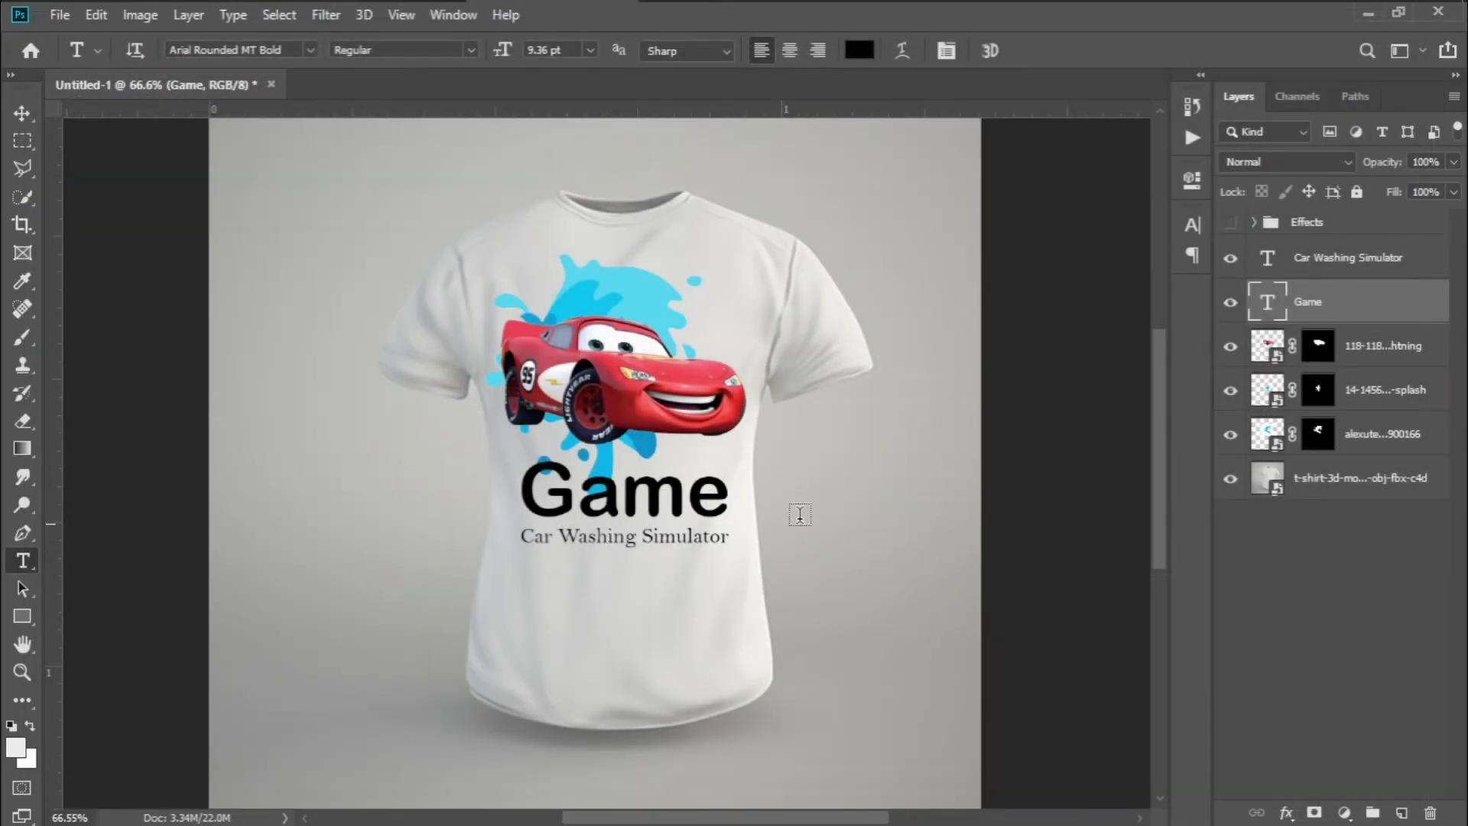
- Show the Effects group with its copy 2 and copy 3 layers hidden, and set the lowest T-shirt copy's blend mode to Multiply
{"action": "left_click", "coordinate": [1319, 264]}
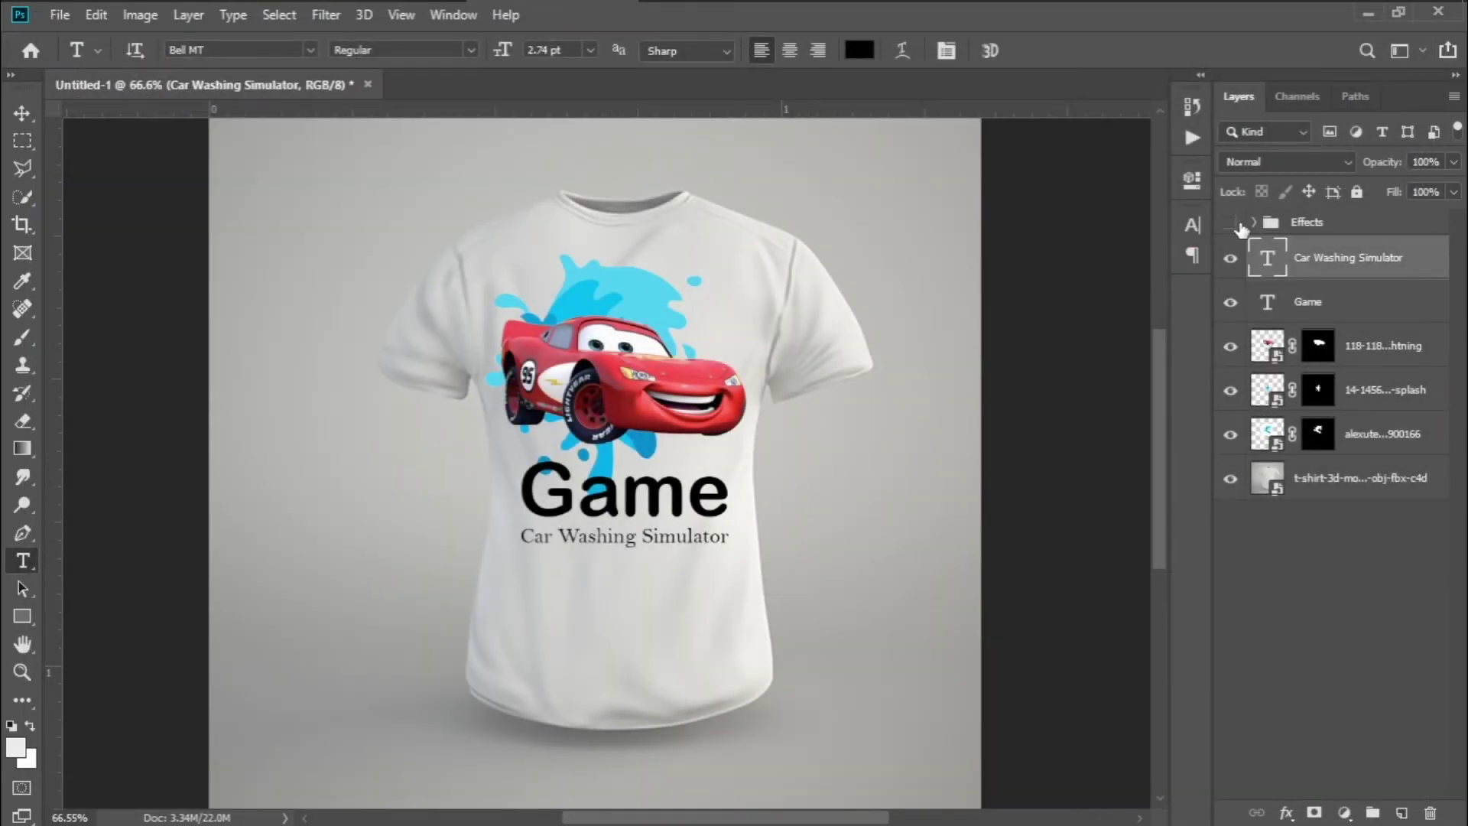
{"action": "left_click", "coordinate": [1230, 222]}
{"action": "left_click", "coordinate": [1254, 222]}
{"action": "left_click_drag", "start_coordinate": [1230, 258], "coordinate": [1231, 302]}
{"action": "left_click", "coordinate": [1346, 360]}
{"action": "left_click", "coordinate": [1285, 162]}
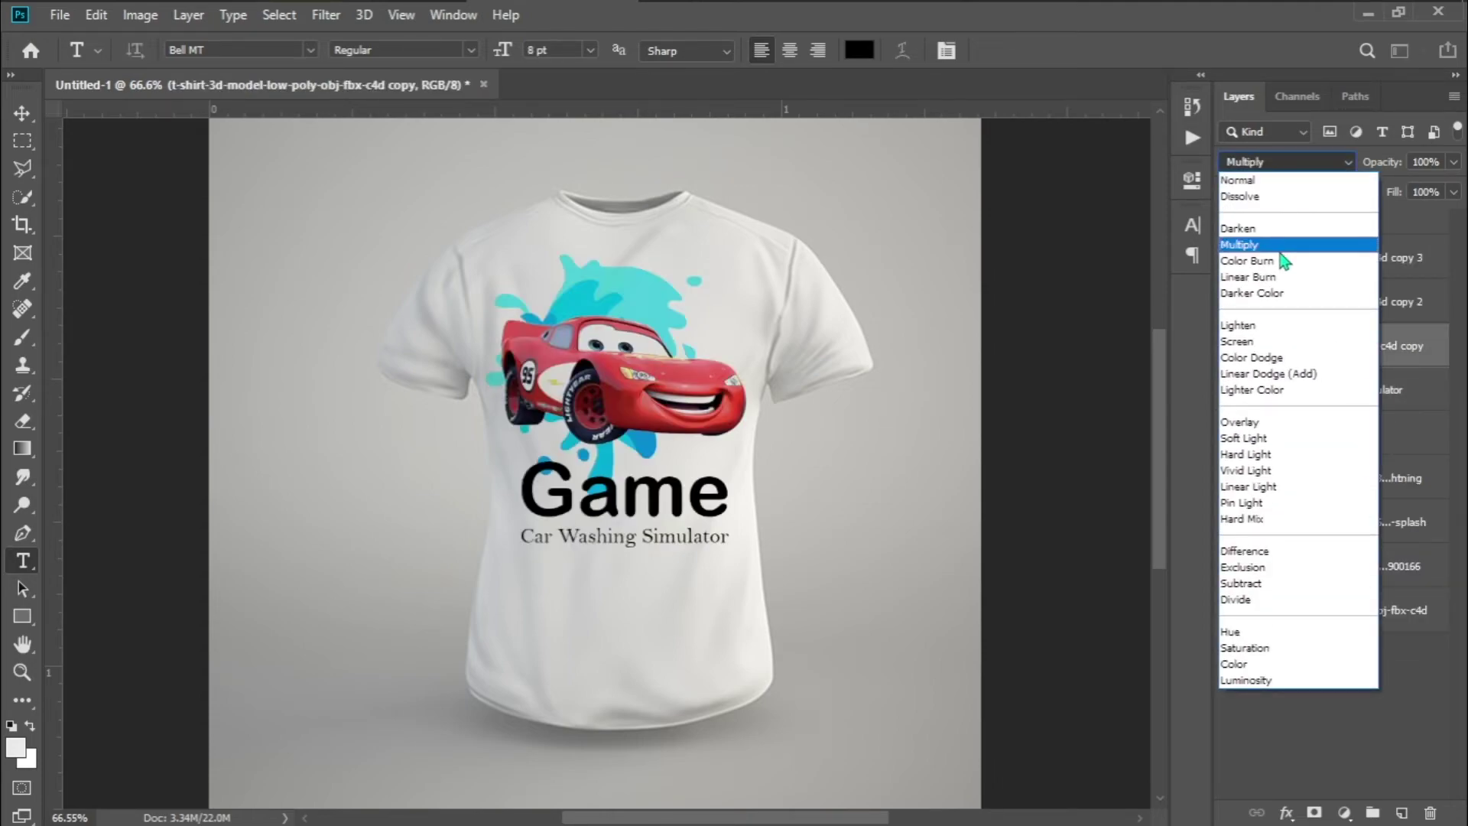
{"action": "left_click", "coordinate": [1272, 249]}
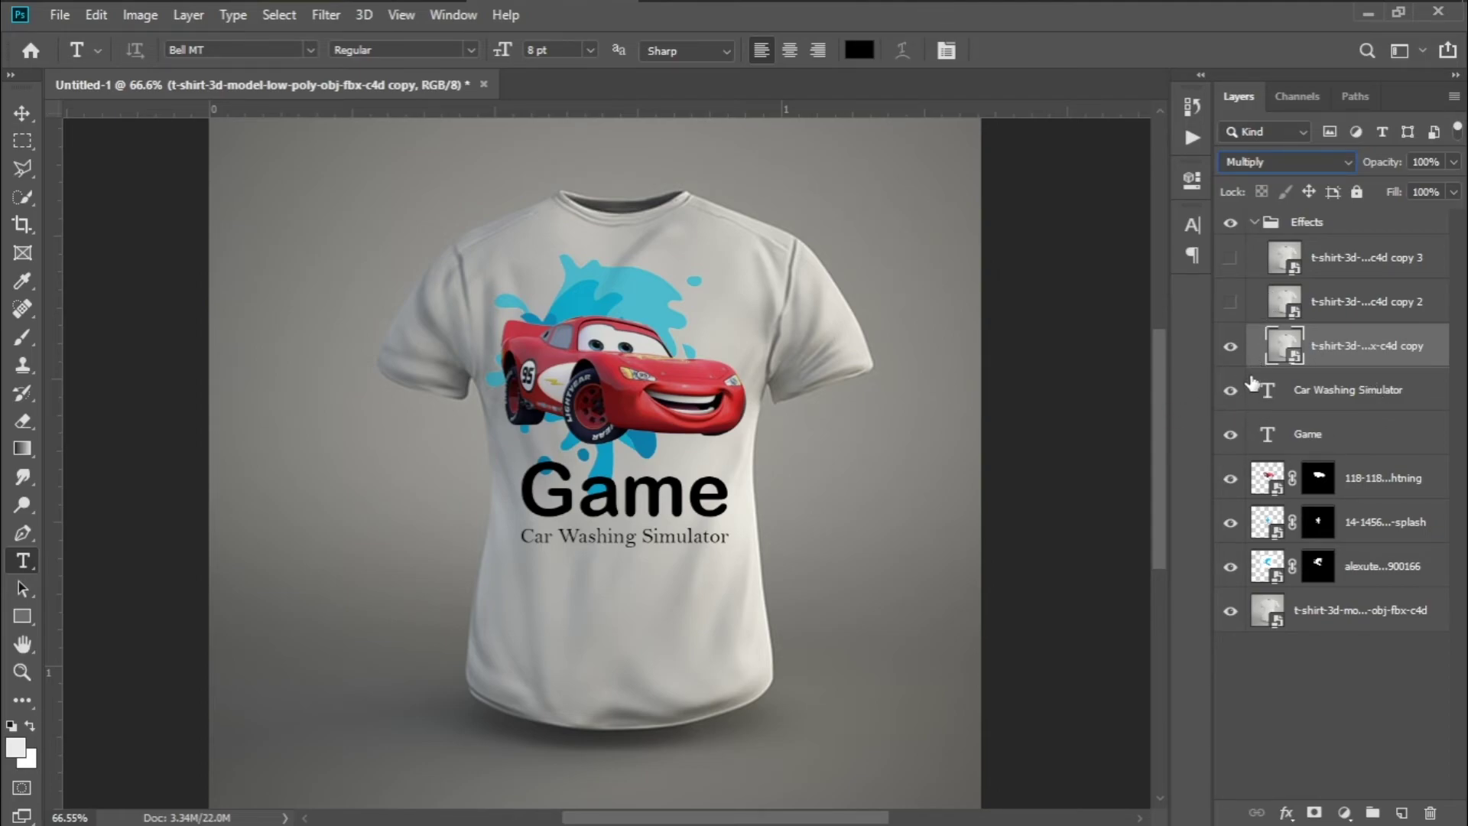
- Apply a Brightness/Contrast adjustment to the Multiply T-shirt copy with brightness 54 and contrast 100
{"action": "left_click", "coordinate": [140, 15]}
{"action": "mouse_move", "coordinate": [230, 71]}
{"action": "left_click", "coordinate": [403, 72]}
{"action": "left_click_drag", "start_coordinate": [674, 252], "coordinate": [746, 260]}
{"action": "left_click_drag", "start_coordinate": [674, 308], "coordinate": [792, 308]}
{"action": "left_click_drag", "start_coordinate": [734, 255], "coordinate": [715, 263]}
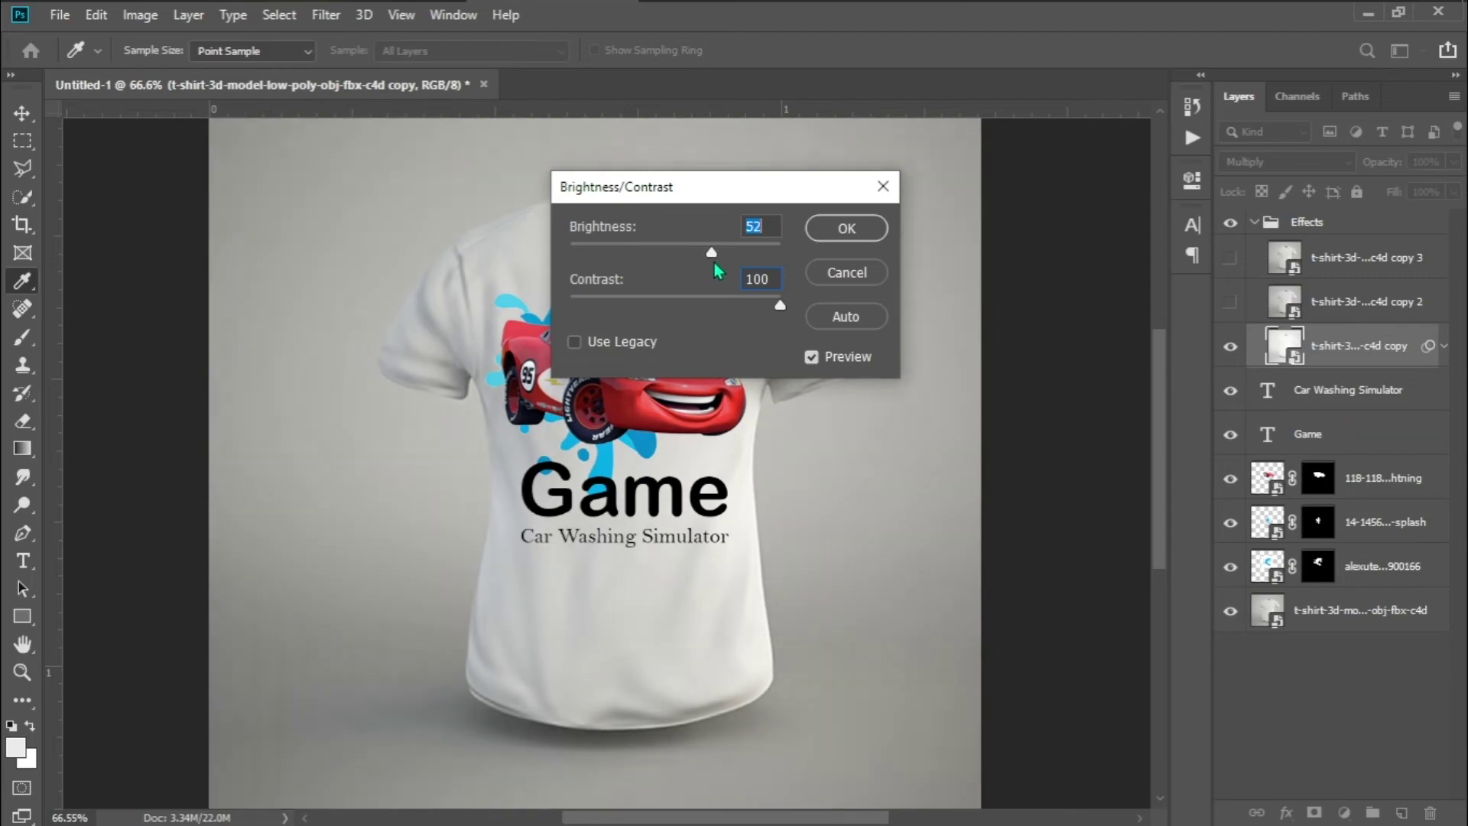
{"action": "left_click", "coordinate": [865, 234]}
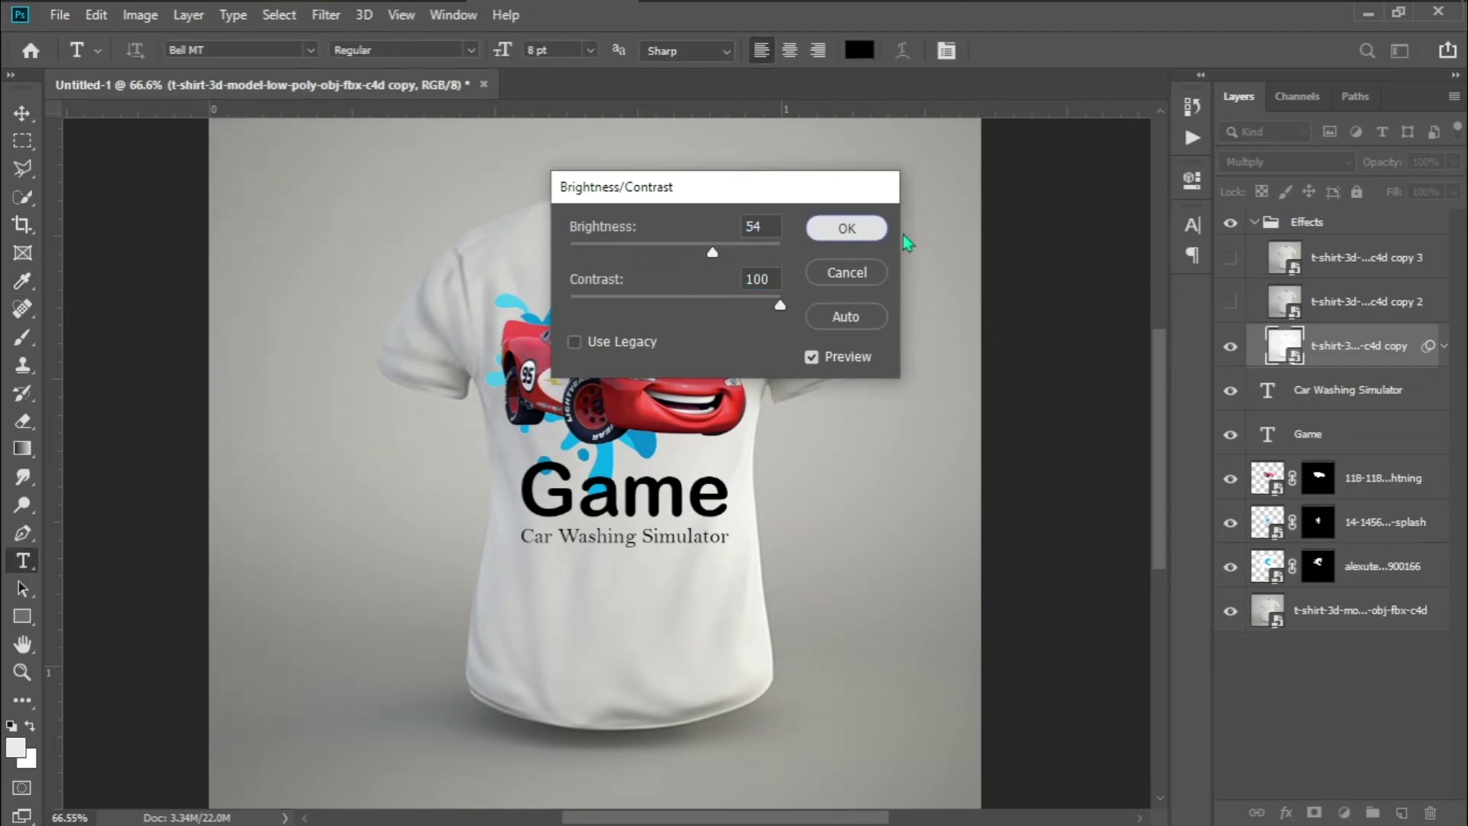
- Show the T-shirt copy 2 layer in the Effects group and set its blend mode to Linear Burn
{"action": "left_click", "coordinate": [1232, 303]}
{"action": "left_click", "coordinate": [1334, 310]}
{"action": "left_click", "coordinate": [1300, 162]}
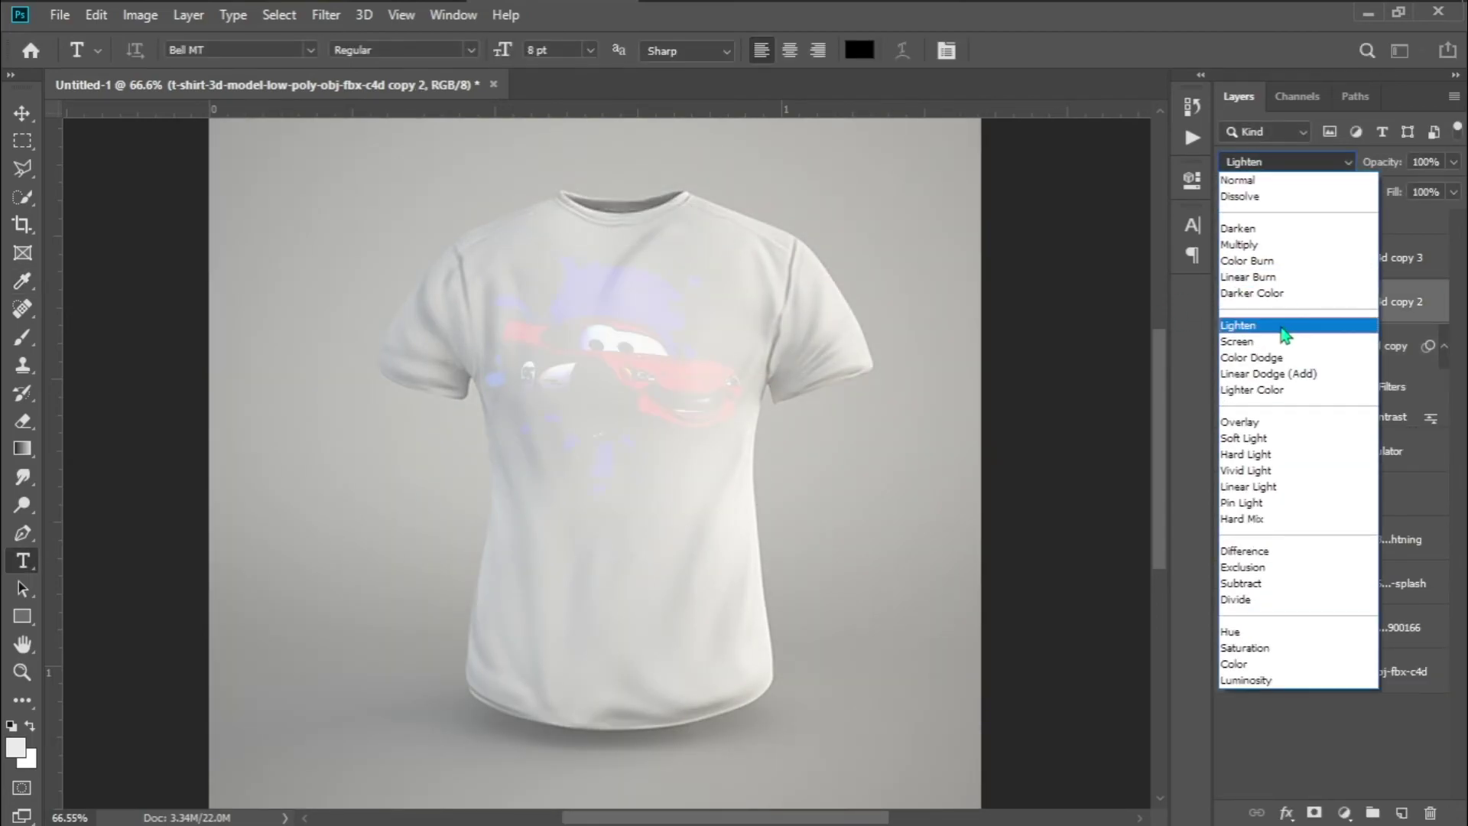
{"action": "left_click", "coordinate": [1279, 284]}
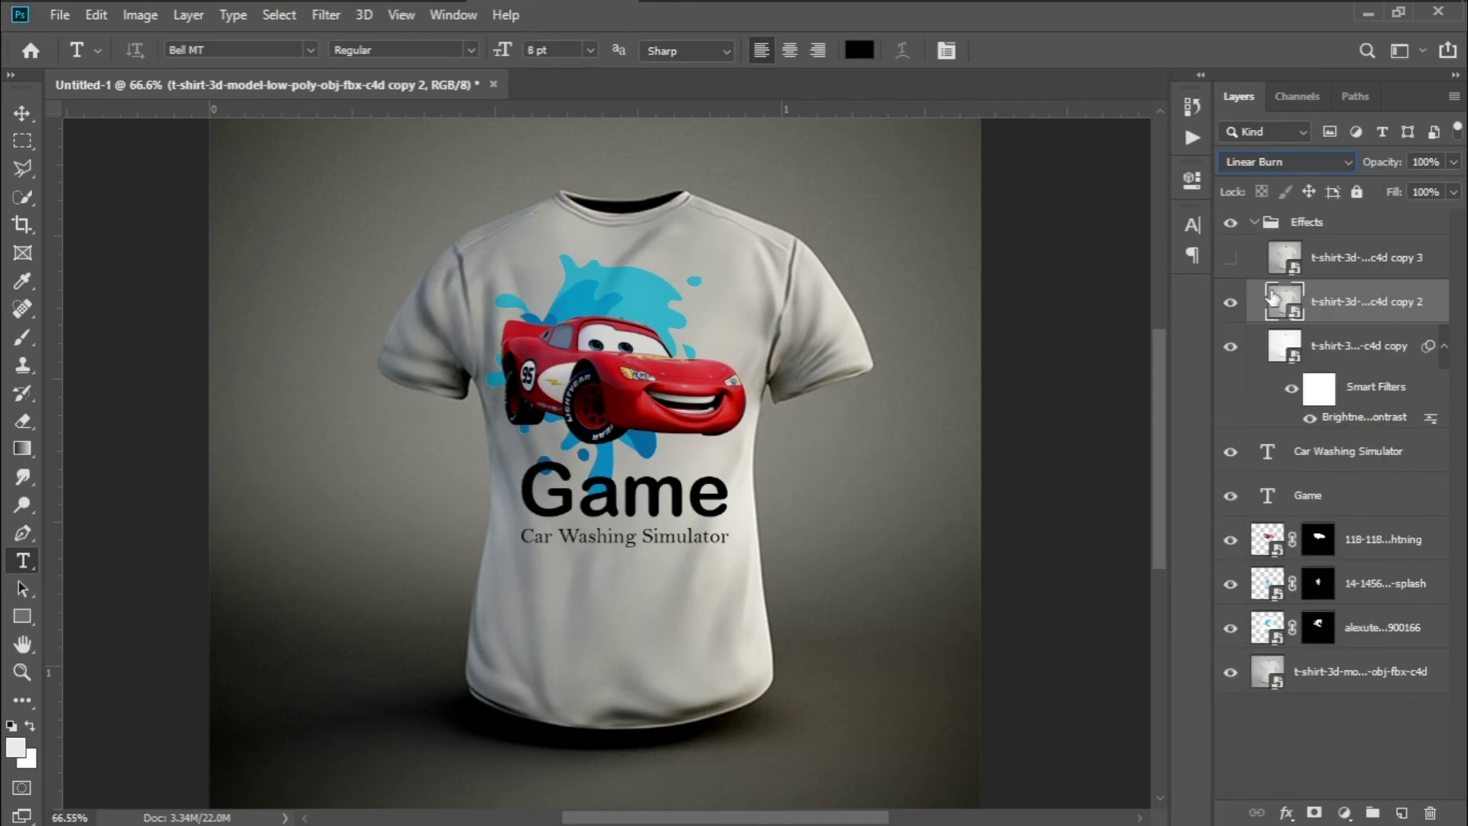
- Apply a Brightness/Contrast adjustment to the T-shirt copy 2 layer with brightness 69 and increased contrast
{"action": "left_click", "coordinate": [140, 15]}
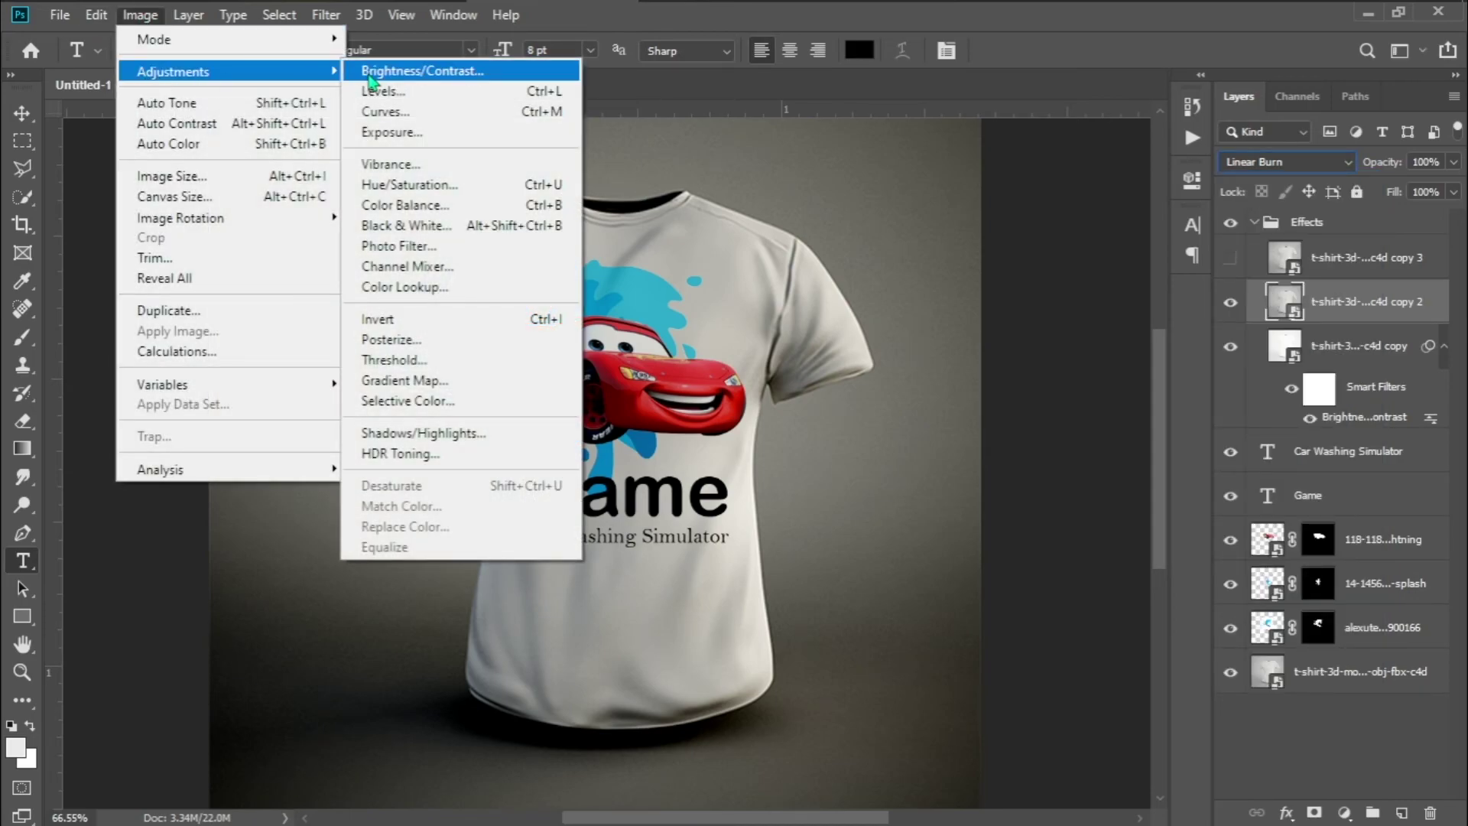
{"action": "left_click", "coordinate": [393, 63]}
{"action": "left_click_drag", "start_coordinate": [724, 128], "coordinate": [938, 138]}
{"action": "left_click_drag", "start_coordinate": [888, 202], "coordinate": [936, 202]}
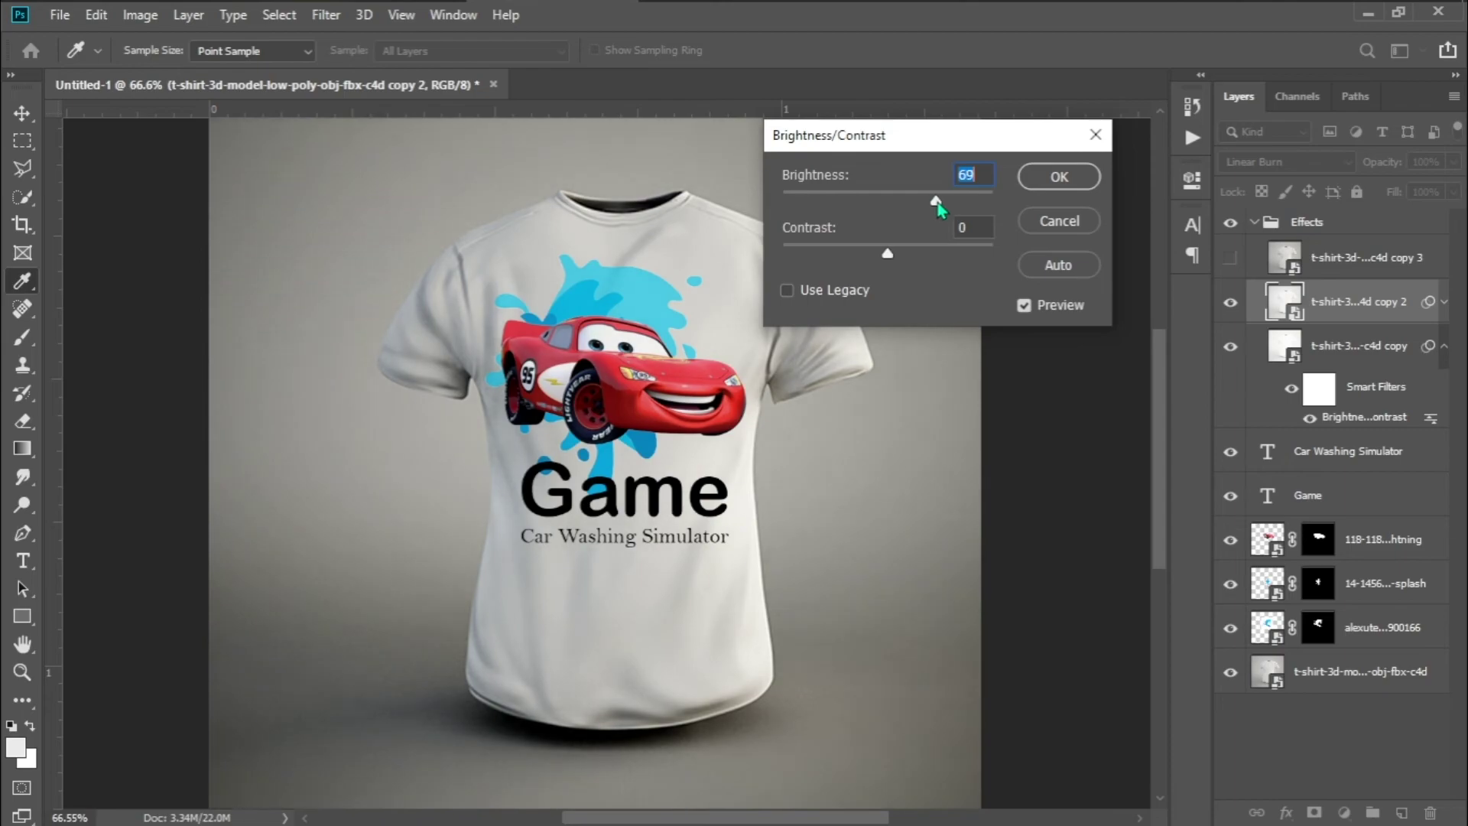
{"action": "left_click_drag", "start_coordinate": [920, 255], "coordinate": [976, 263]}
{"action": "left_click", "coordinate": [1059, 177]}
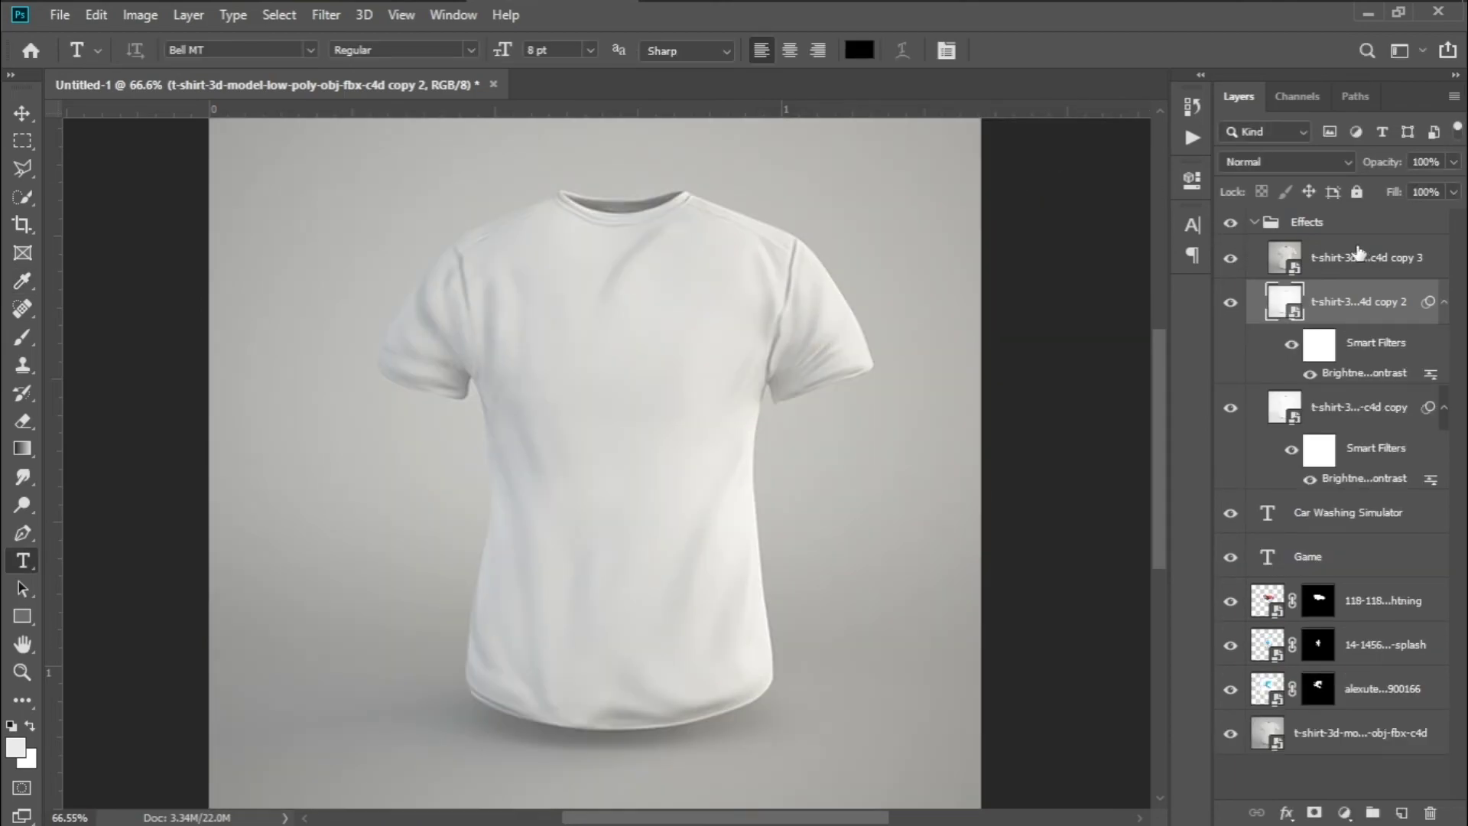
- Set the blend mode of the T-shirt copy 3 layer in the Effects group to Divide
{"action": "left_click", "coordinate": [1285, 161]}
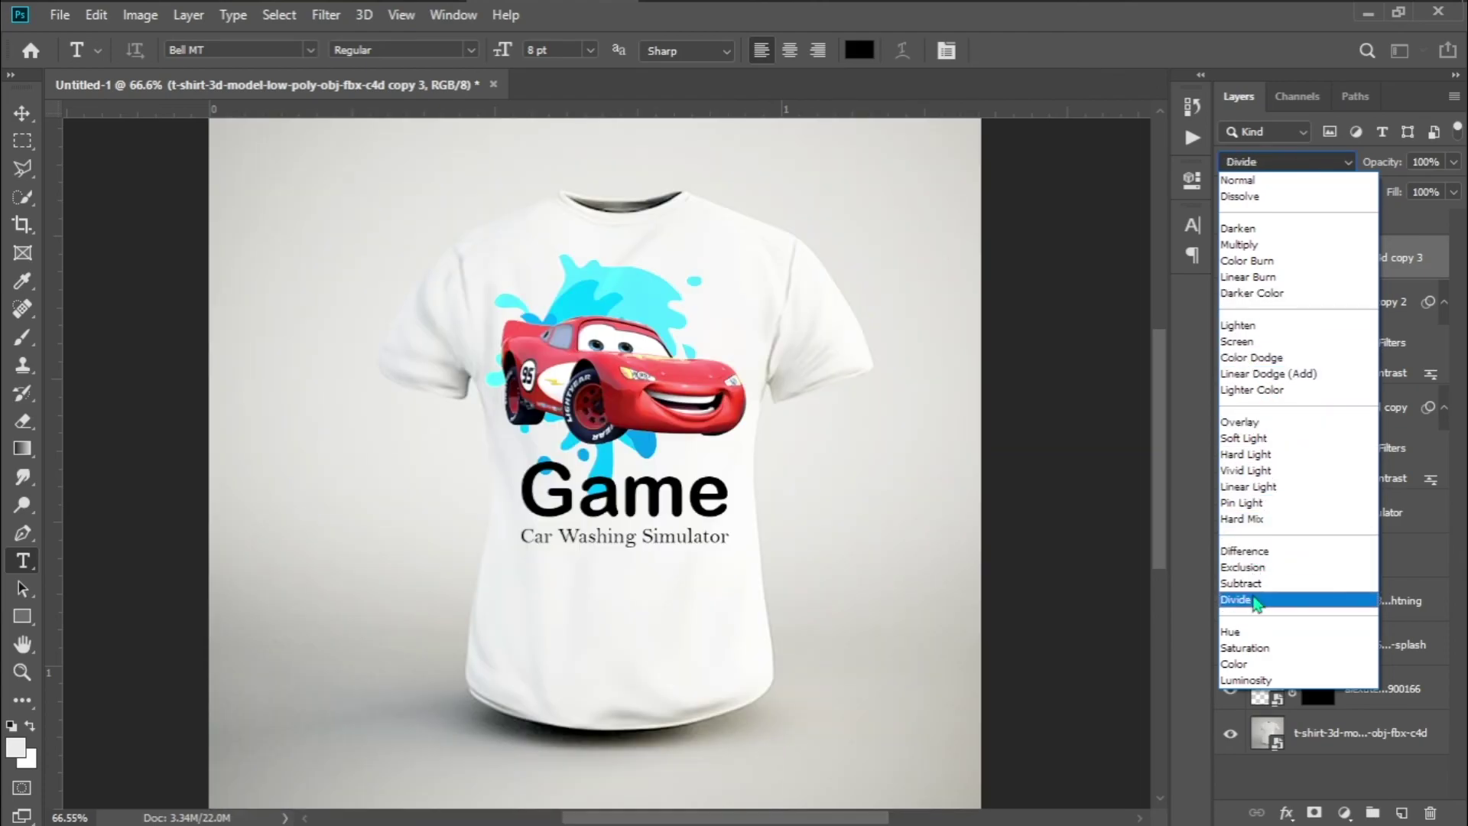
{"action": "left_click", "coordinate": [1257, 600]}
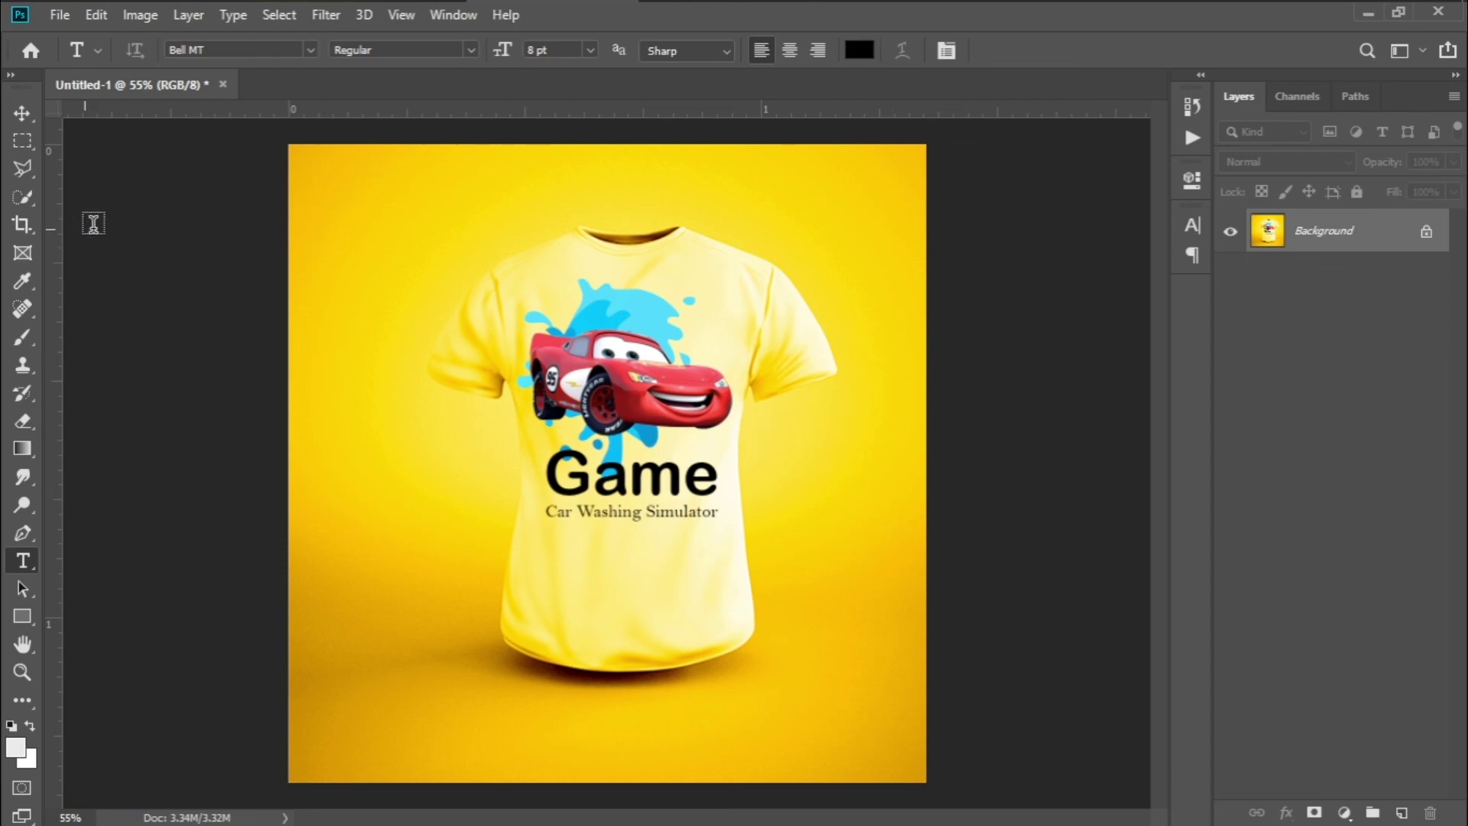
- Activate the Polygonal Lasso tool for selecting on the flattened yellow T-shirt image
{"action": "left_click", "coordinate": [30, 172]}
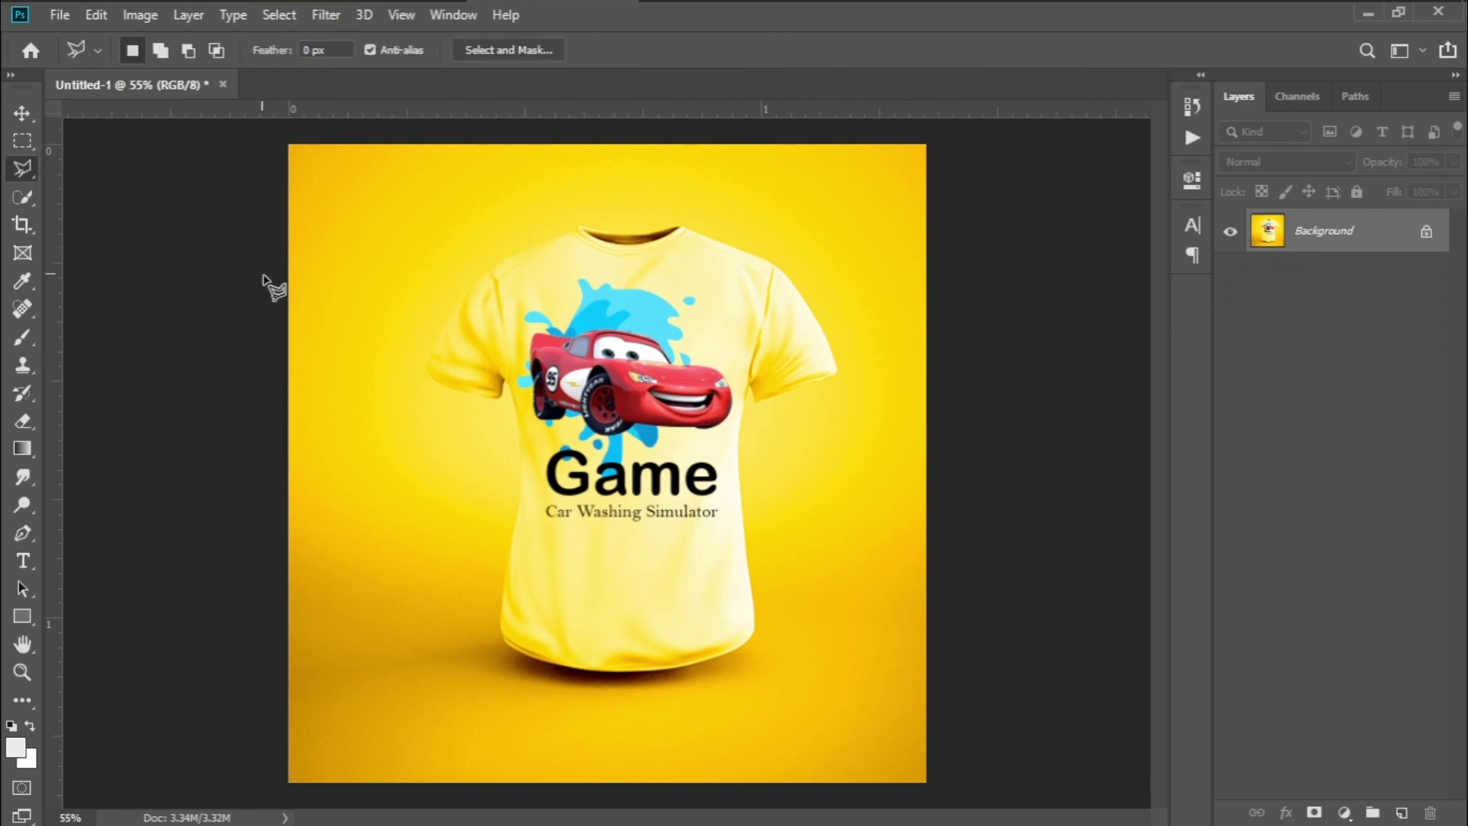